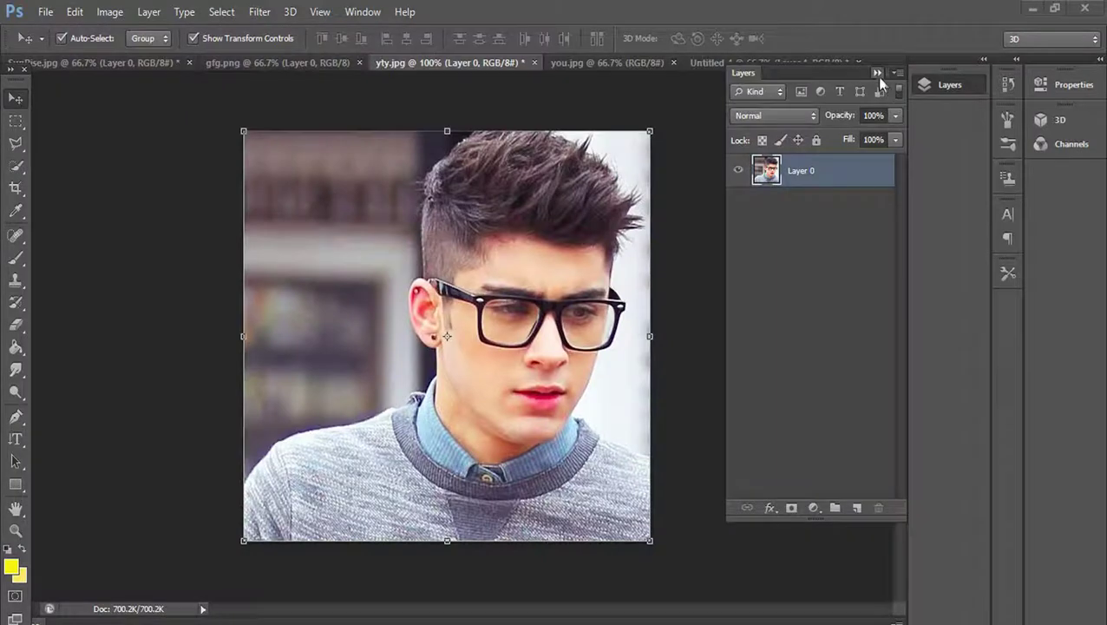
# Close the Untitled-1 document tab
pyautogui.click(876, 74)
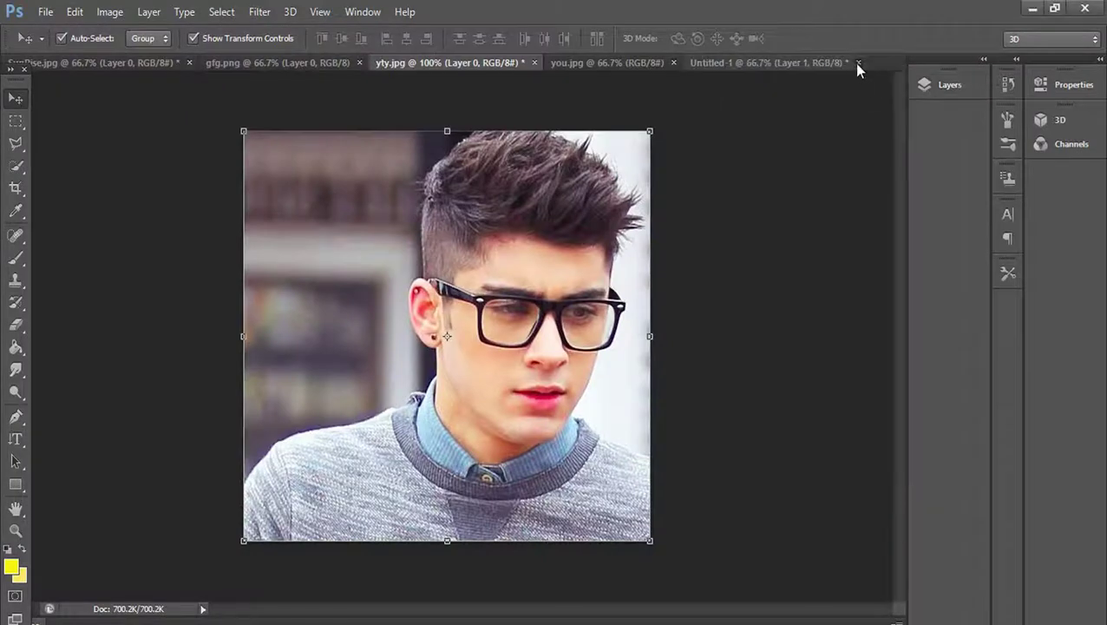
# Discard the untitled document without saving and select the Magic Eraser Tool
pyautogui.click(855, 63)
pyautogui.click(552, 255)
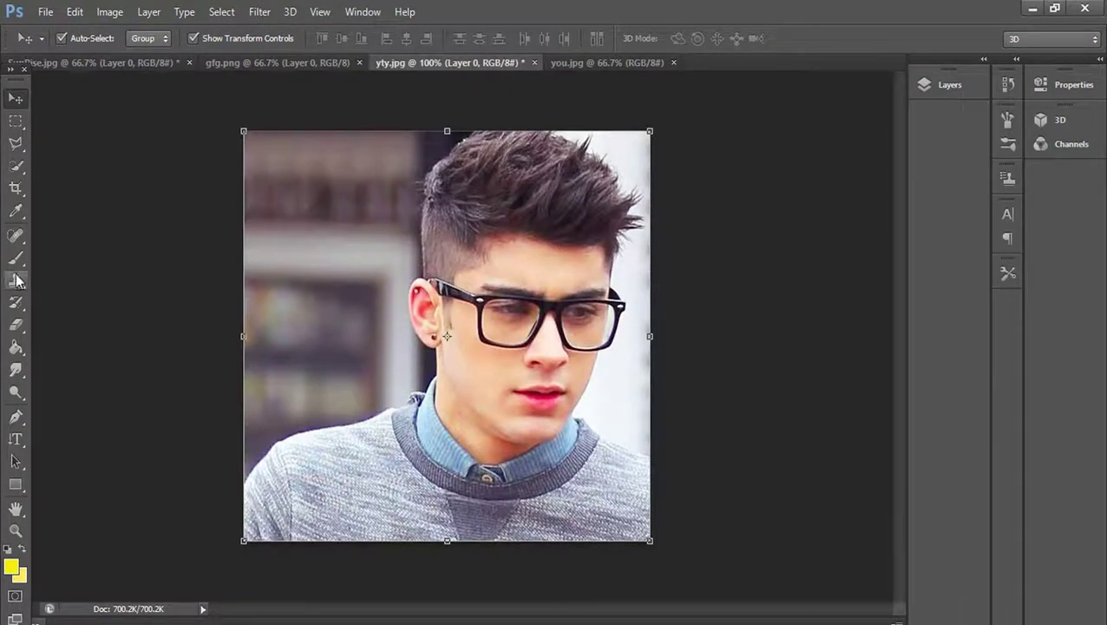
pyautogui.click(16, 326)
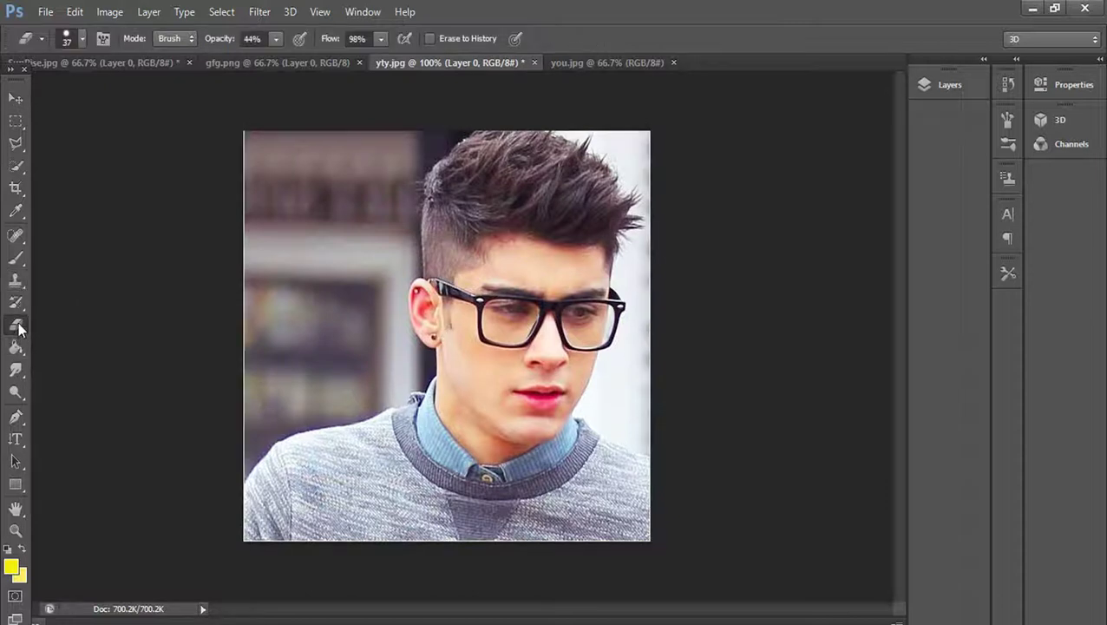
pyautogui.rightClick(18, 327)
pyautogui.click(75, 355)
# Magic-erase the light background on the right and the grey strips left of the head
pyautogui.click(318, 330)
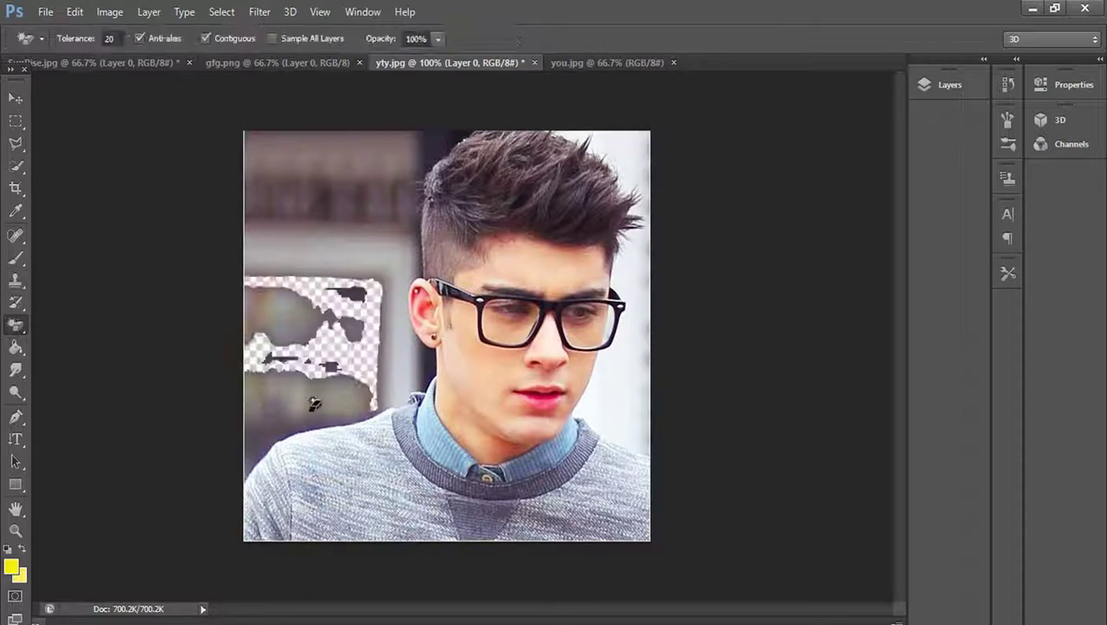
pyautogui.click(348, 208)
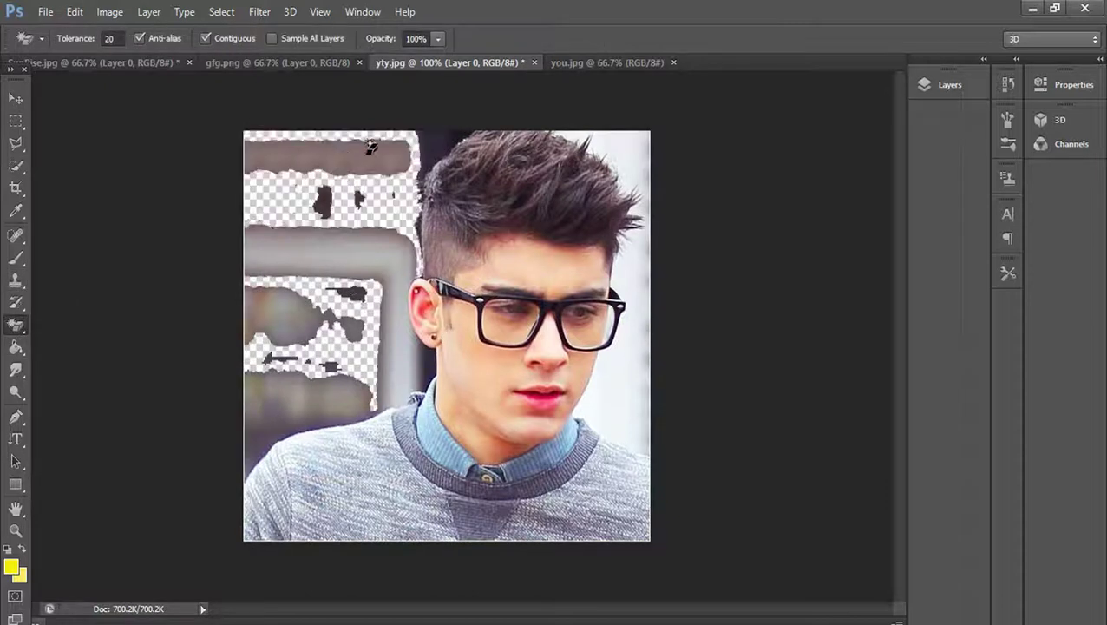
pyautogui.click(636, 139)
pyautogui.click(644, 300)
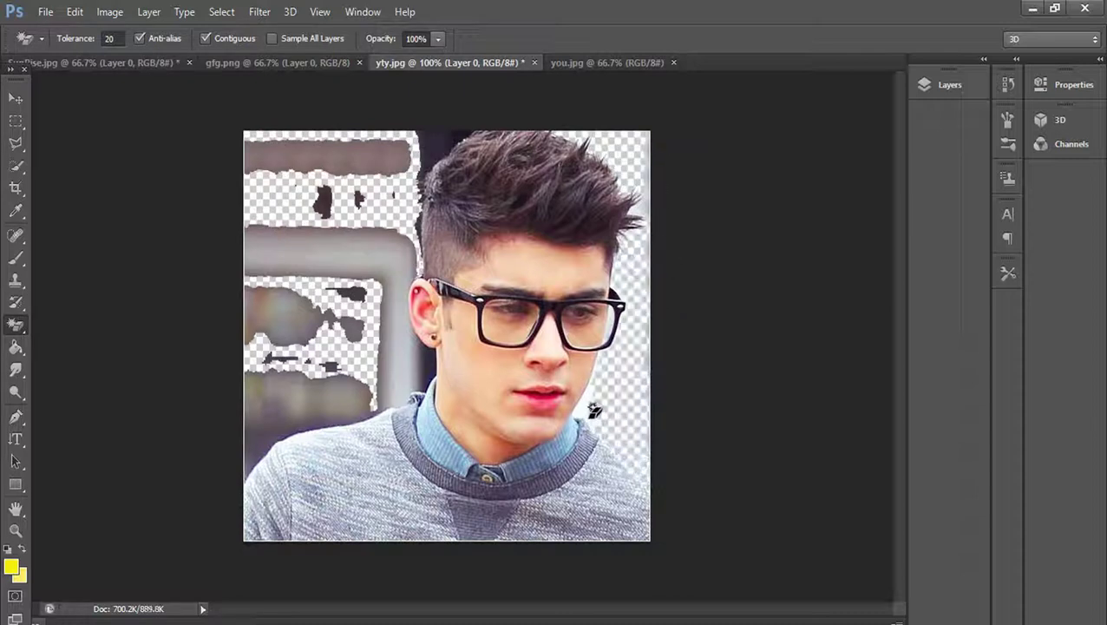
pyautogui.click(623, 414)
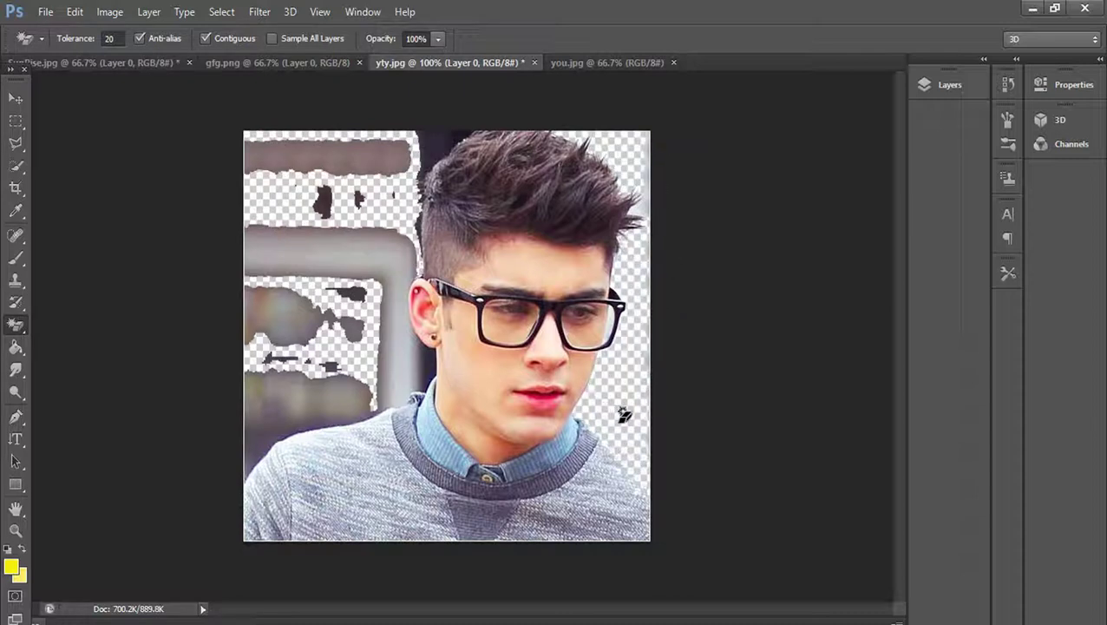
pyautogui.click(383, 376)
pyautogui.click(388, 254)
pyautogui.click(289, 147)
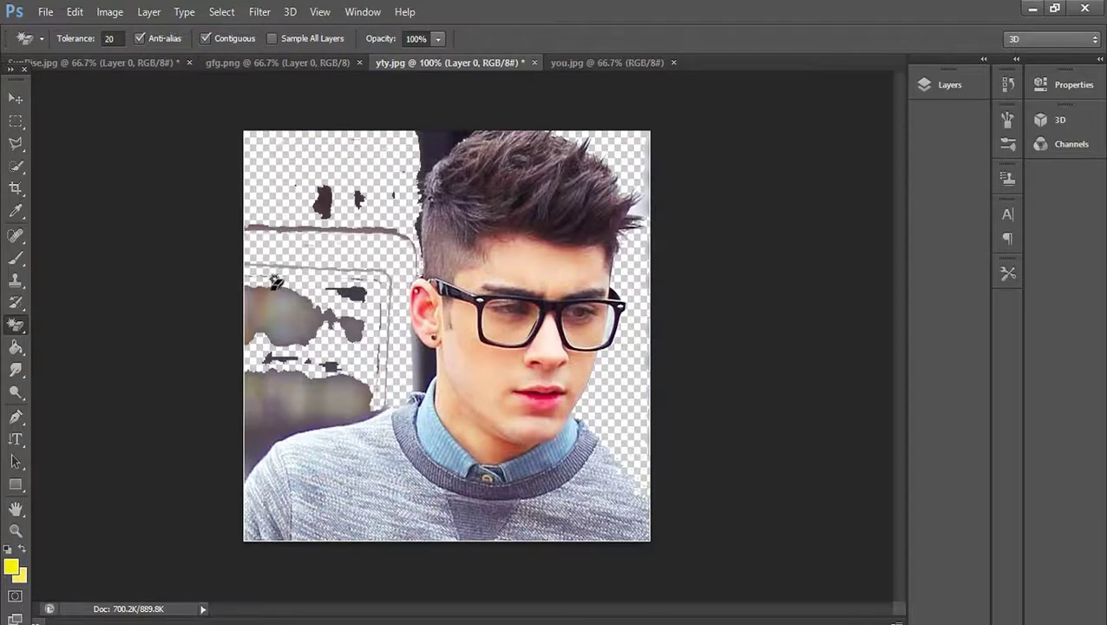
pyautogui.click(269, 420)
pyautogui.click(297, 403)
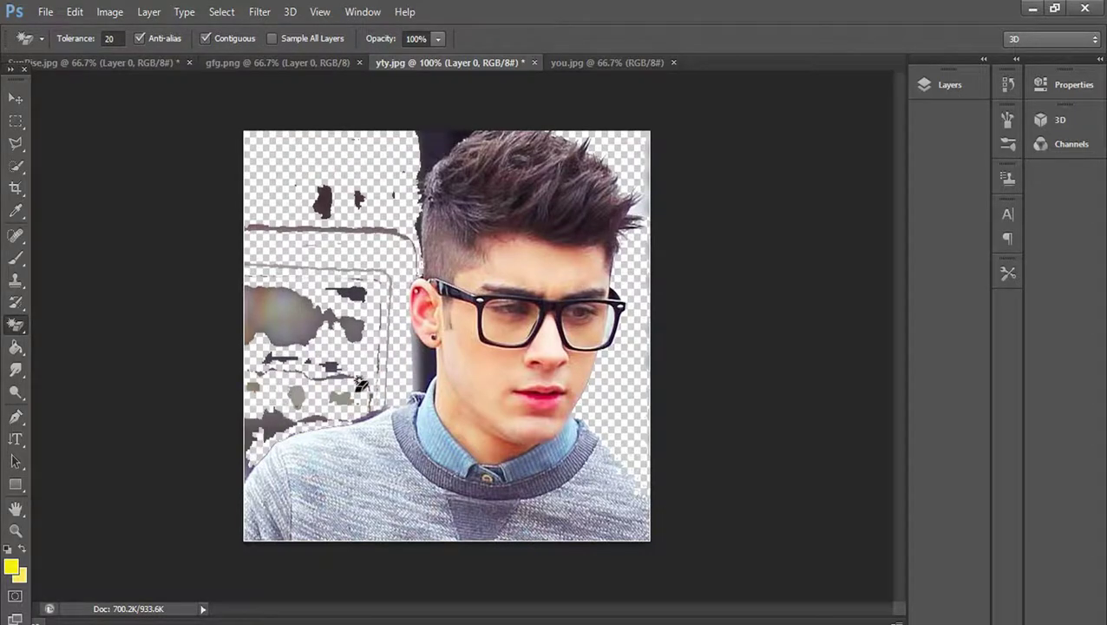
# Magic-erase the leftover grey lines and dark patches beside the hair and above the shoulder
pyautogui.click(387, 264)
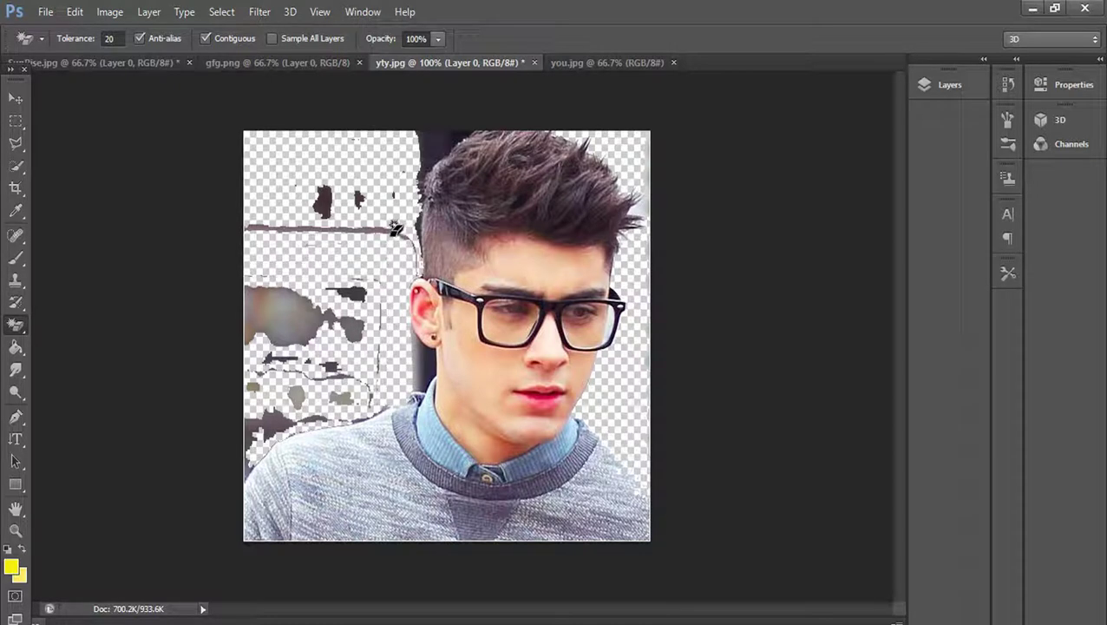
pyautogui.click(396, 225)
pyautogui.click(323, 201)
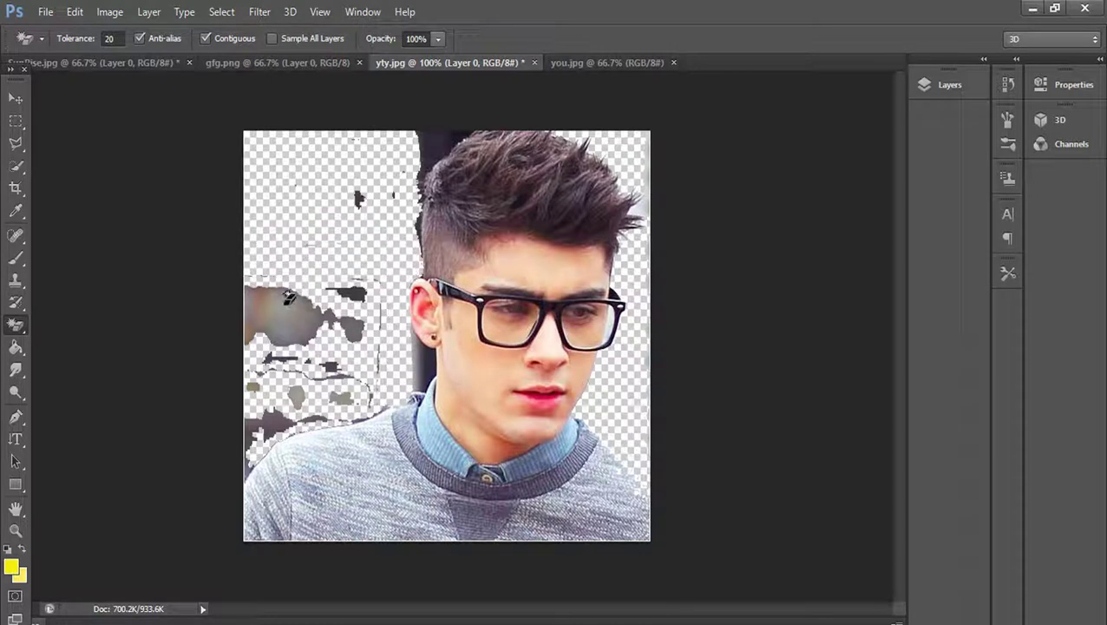
pyautogui.click(284, 304)
pyautogui.click(297, 314)
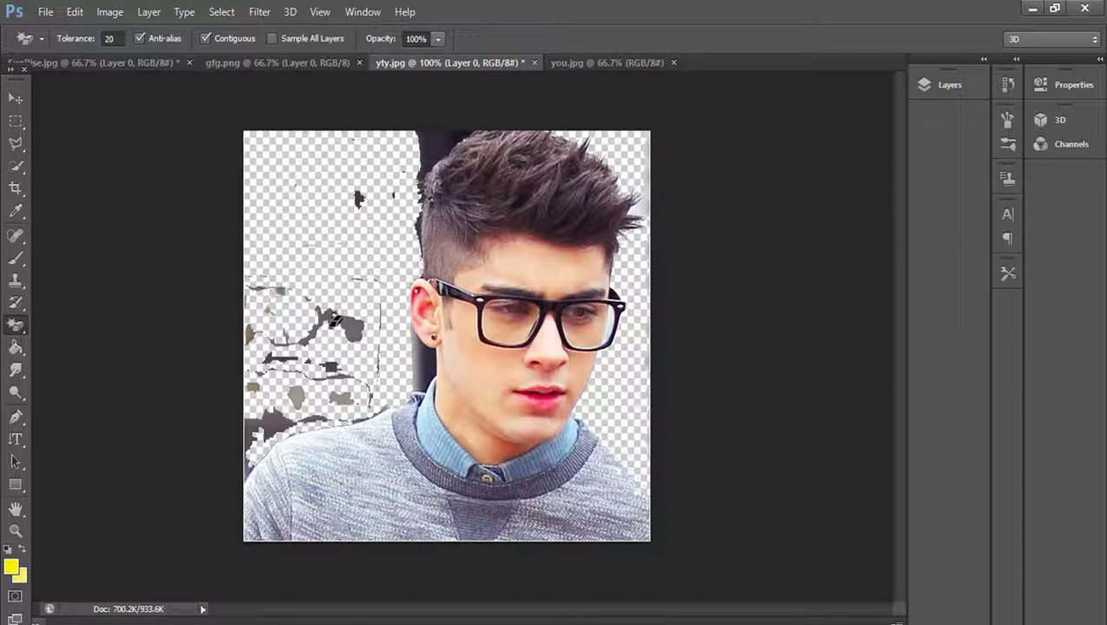
pyautogui.click(354, 321)
pyautogui.click(433, 139)
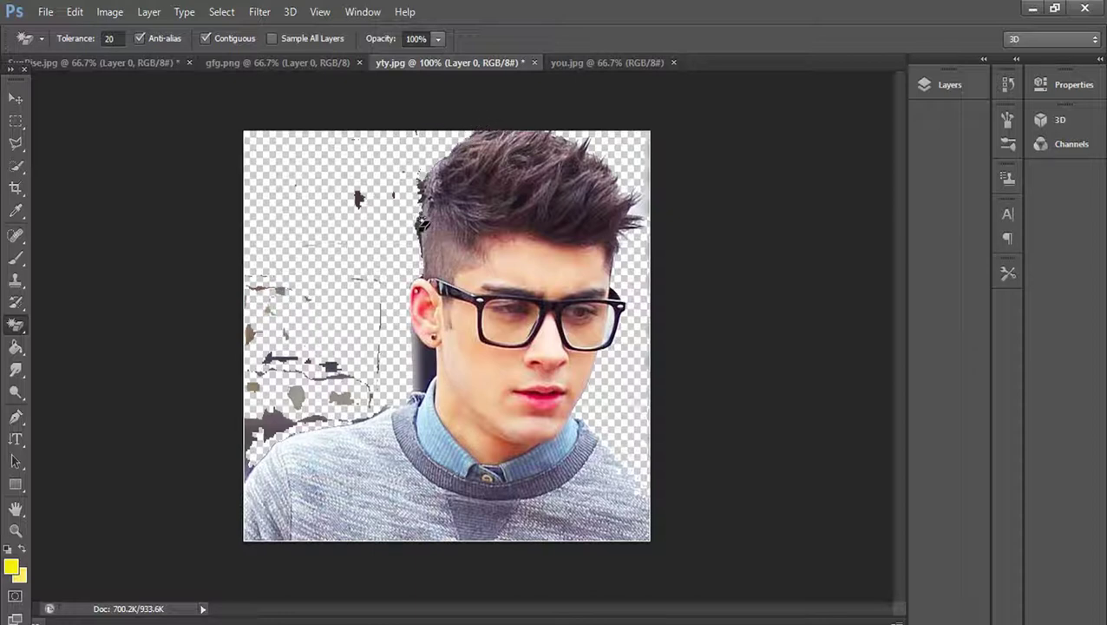
pyautogui.click(424, 356)
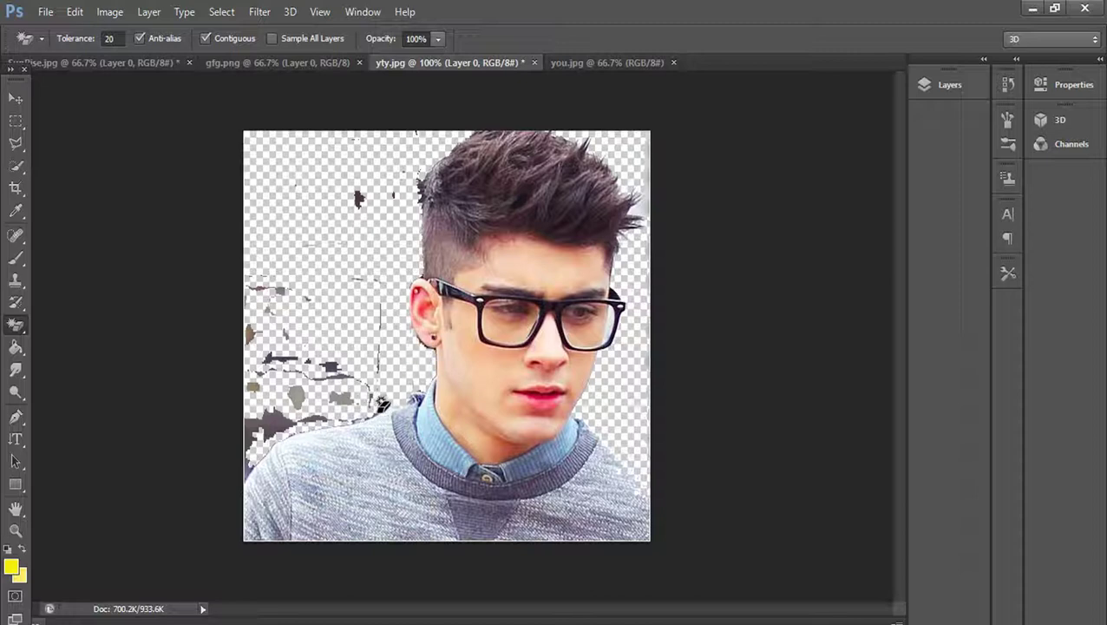
pyautogui.click(269, 420)
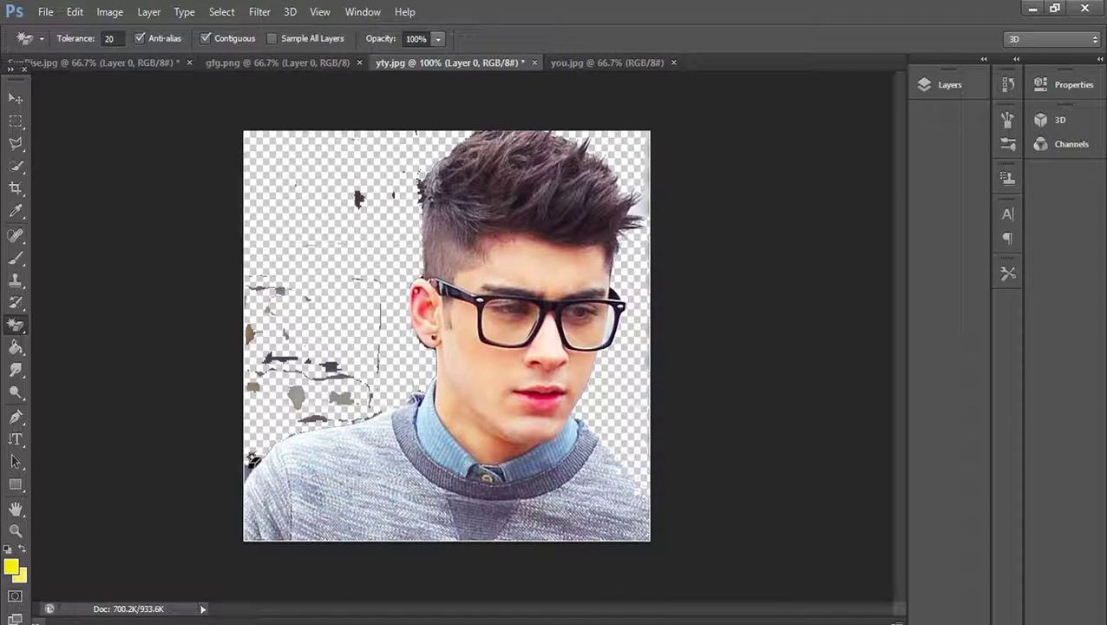
pyautogui.click(287, 351)
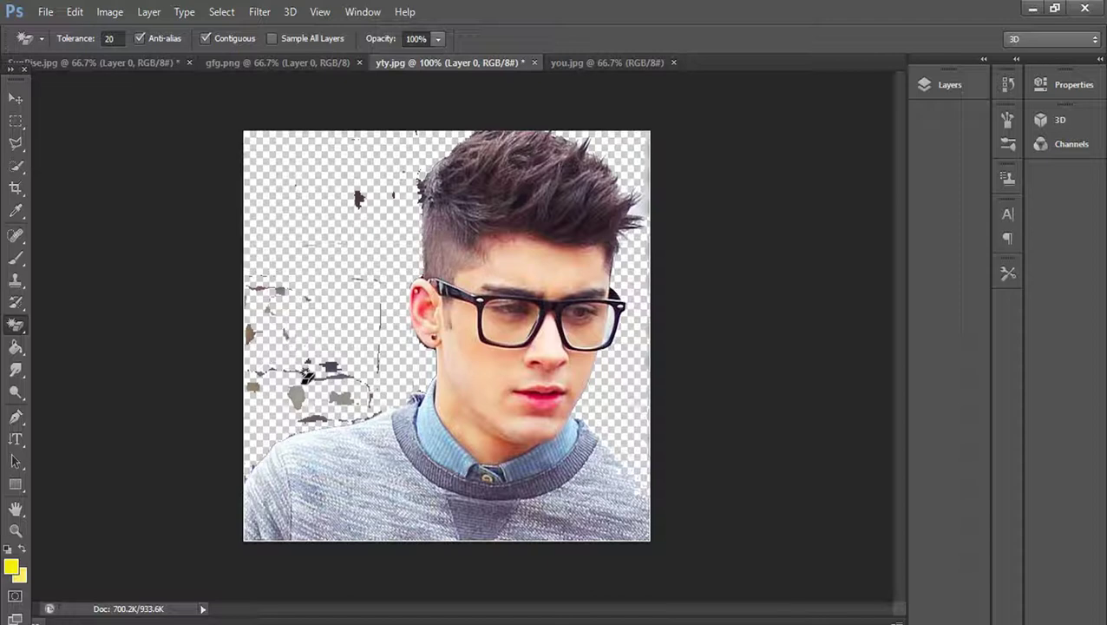
pyautogui.click(299, 396)
pyautogui.click(336, 362)
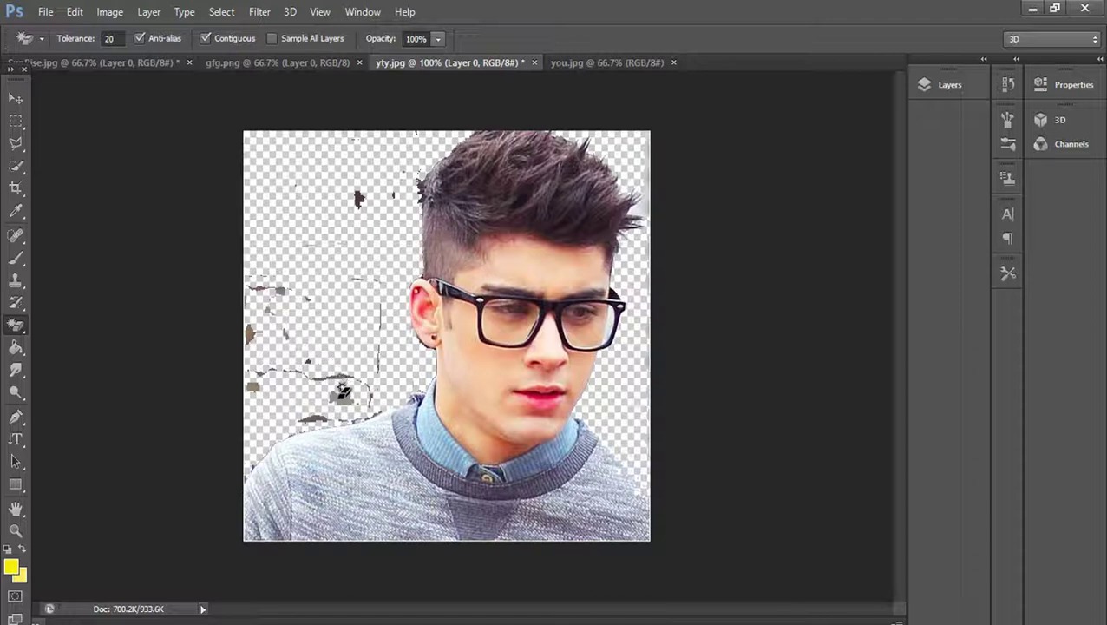
pyautogui.click(342, 396)
# Switch to the Eraser Tool set to 100% opacity and 100% flow
pyautogui.rightClick(17, 329)
pyautogui.click(66, 323)
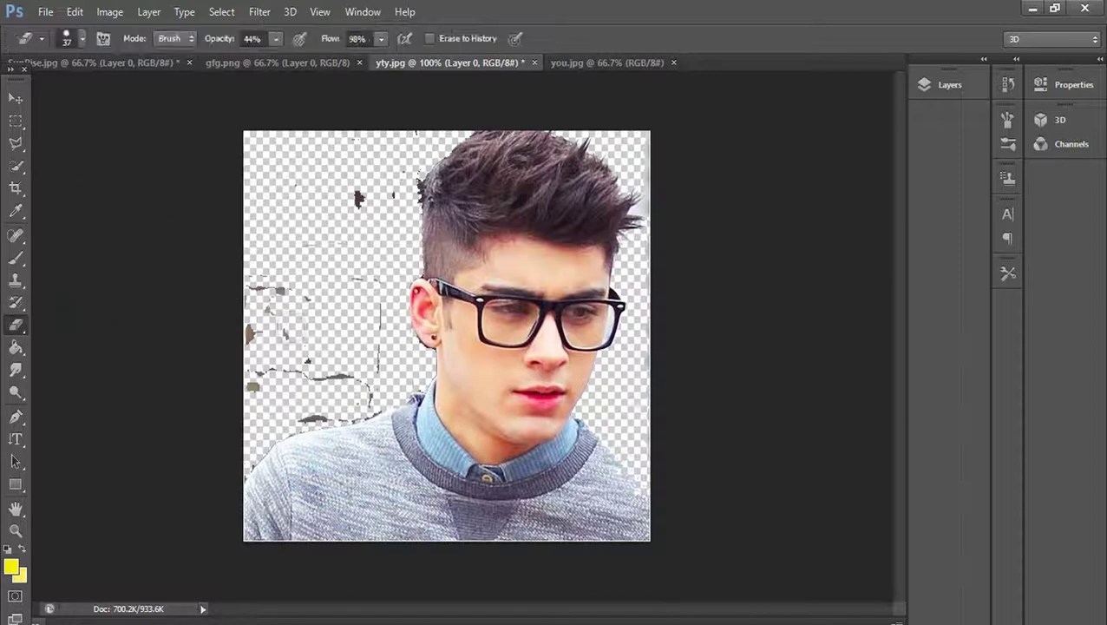
pyautogui.click(359, 199)
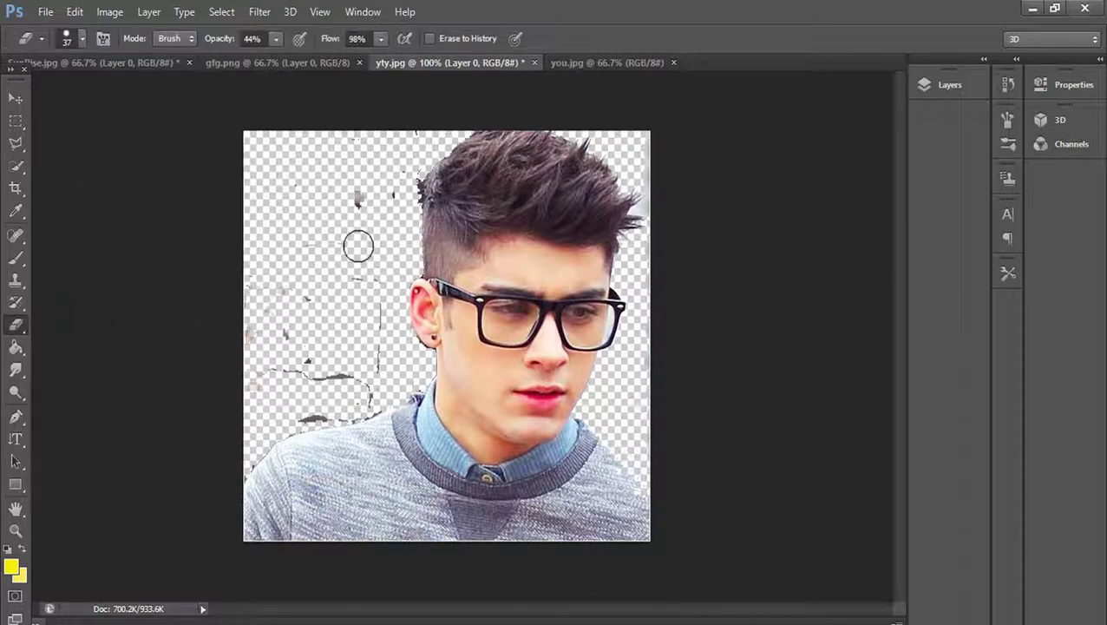
pyautogui.click(380, 49)
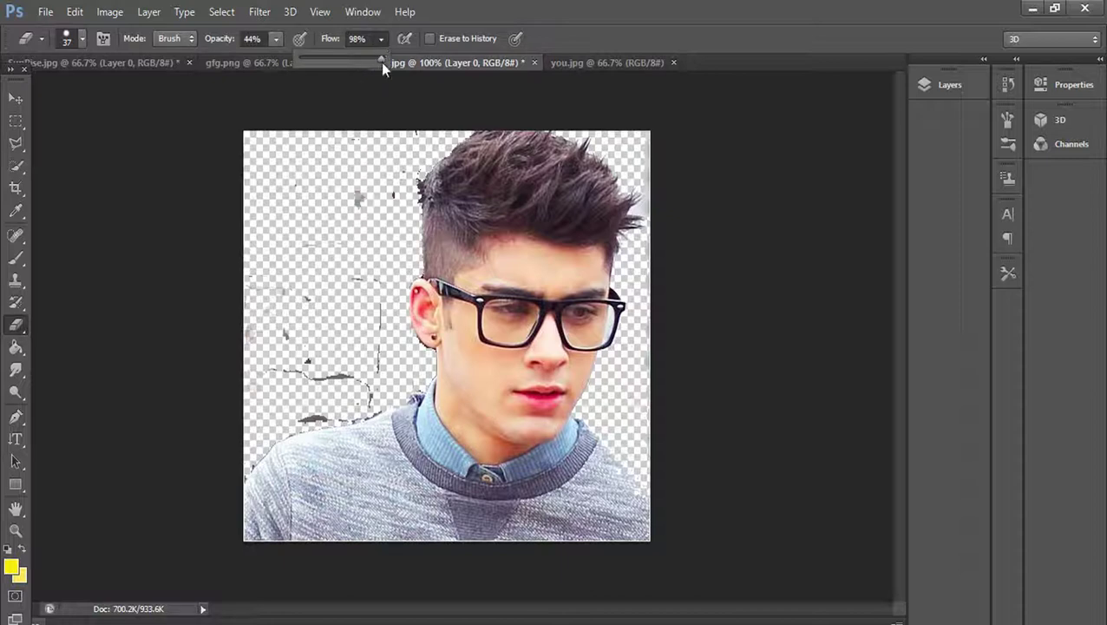
pyautogui.moveTo(382, 60); pyautogui.dragTo(387, 60)
pyautogui.click(275, 38)
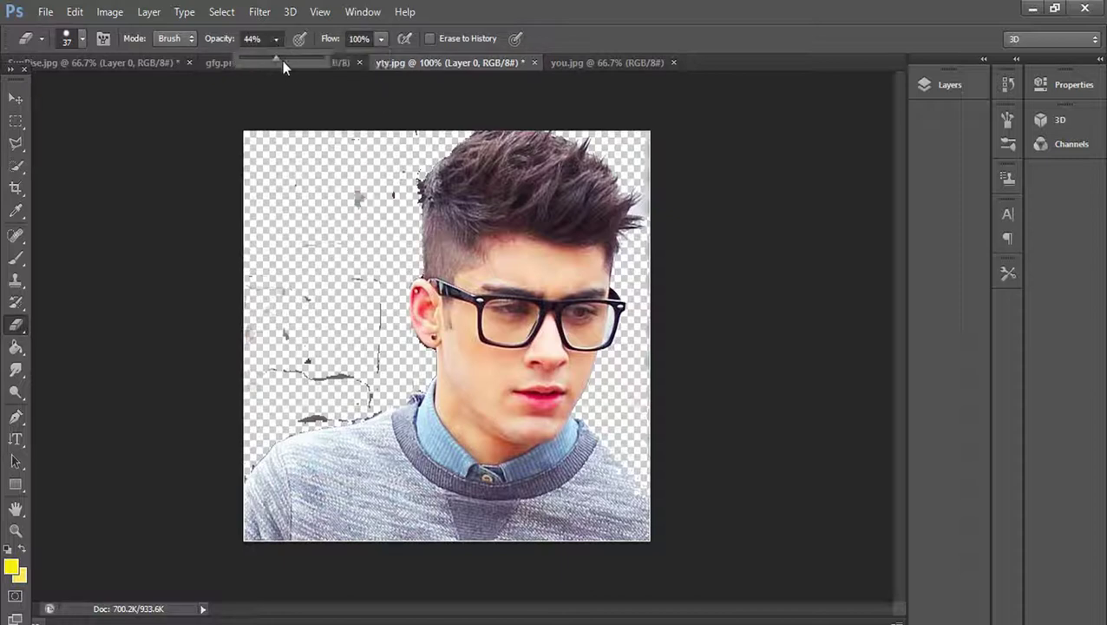
pyautogui.moveTo(278, 60); pyautogui.dragTo(327, 61)
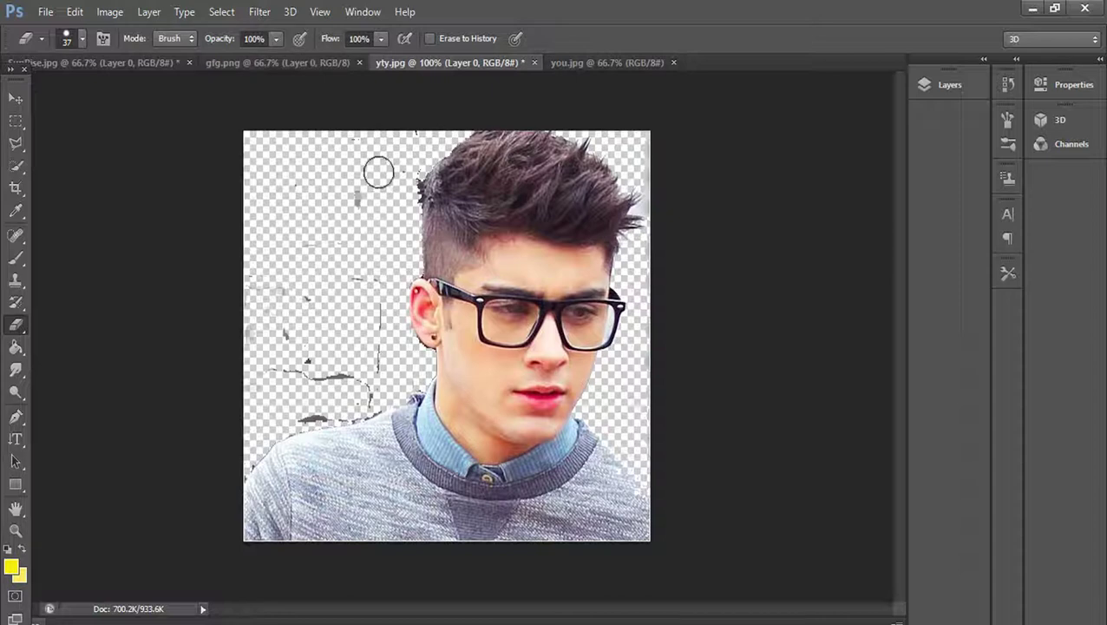
# Brush away stray marks near the top edge and the vertical outline stroke
pyautogui.moveTo(378, 172)
pyautogui.mouseDown()
pyautogui.moveTo(408, 137)
pyautogui.moveTo(359, 197)
pyautogui.mouseUp()
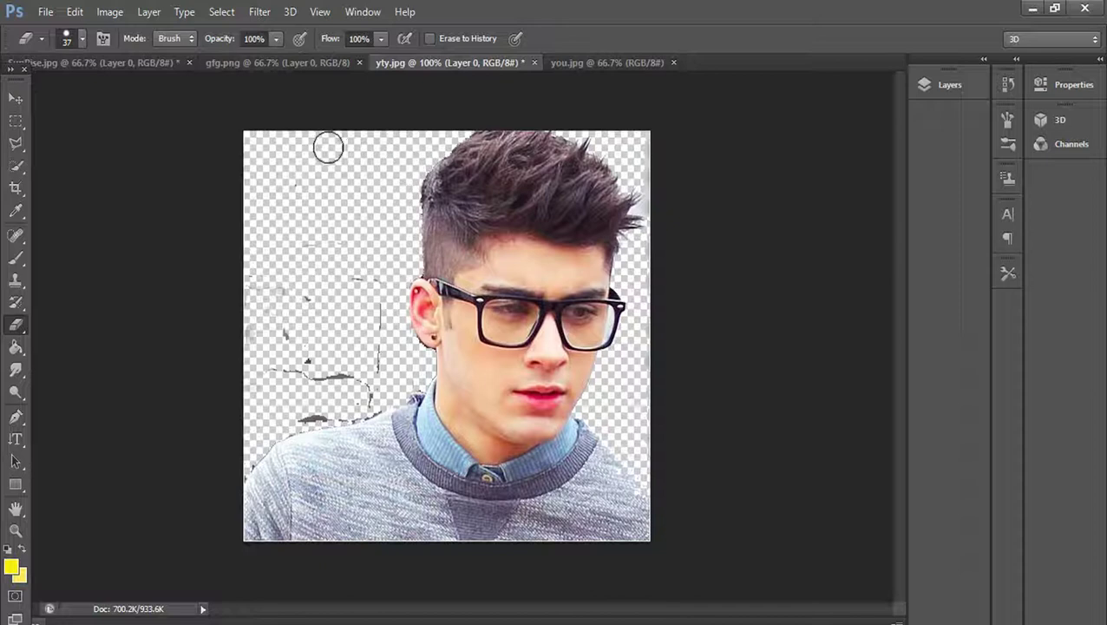
pyautogui.moveTo(365, 295)
pyautogui.mouseDown()
pyautogui.moveTo(374, 374)
pyautogui.moveTo(272, 339)
pyautogui.moveTo(309, 346)
pyautogui.moveTo(375, 394)
pyautogui.moveTo(291, 412)
pyautogui.moveTo(247, 450)
pyautogui.mouseUp()
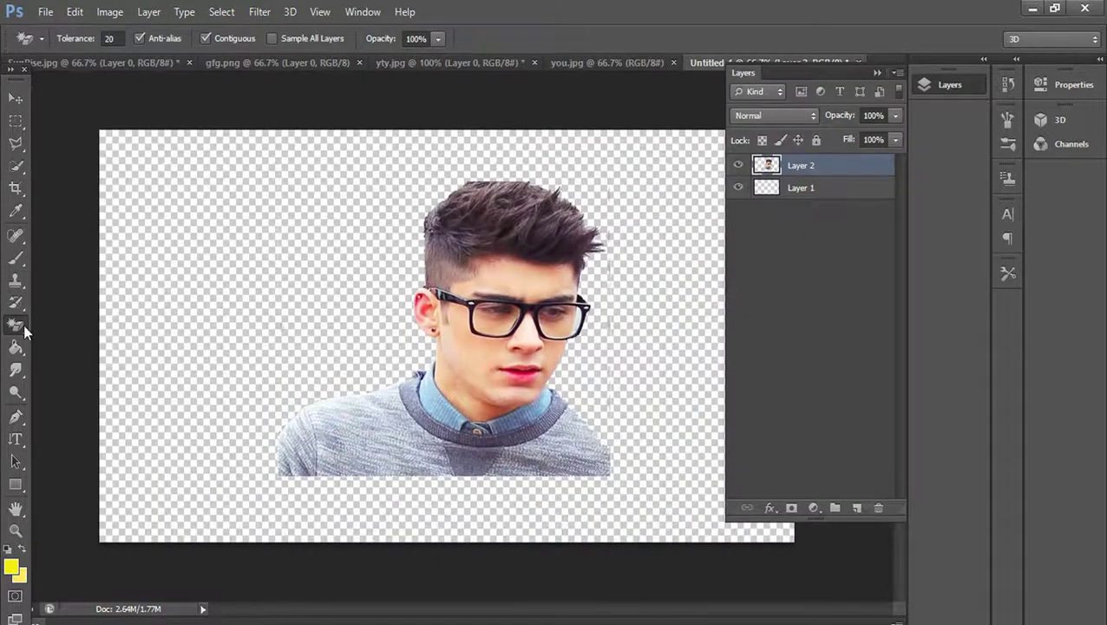
pyautogui.rightClick(23, 324)
# Bring the cut-out into the Untitled canvas and make Layer 1 the active layer
pyautogui.click(53, 320)
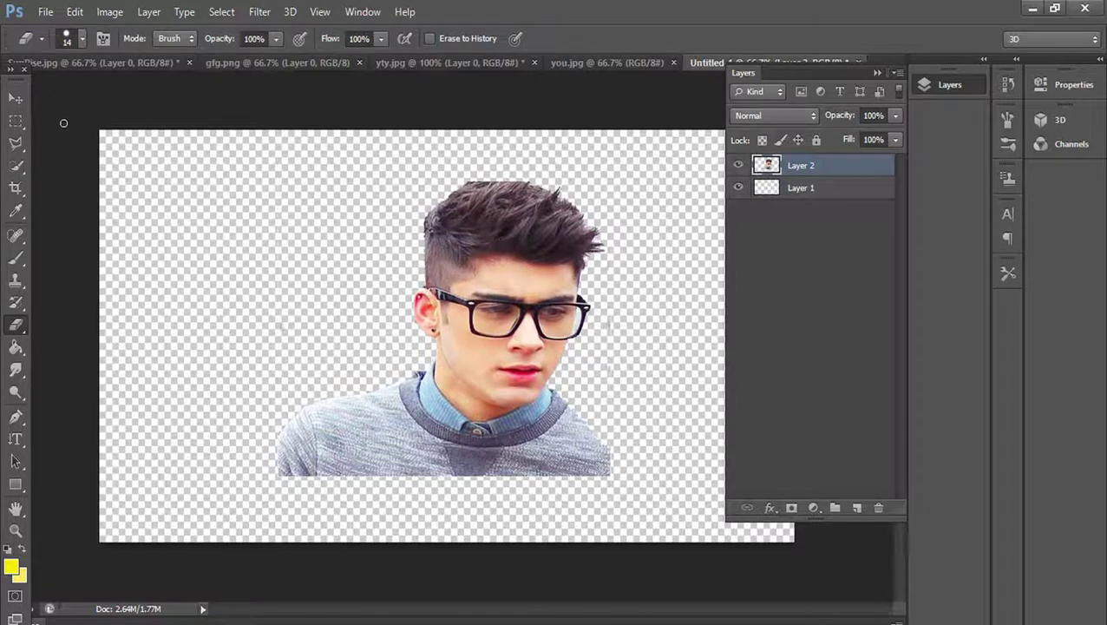
pyautogui.click(15, 101)
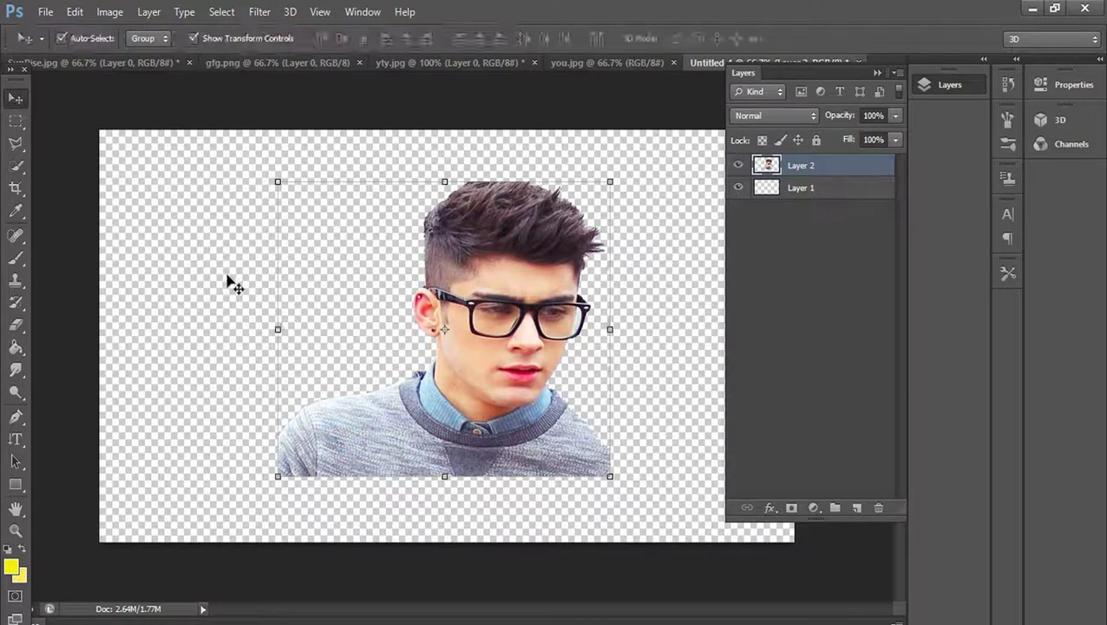
pyautogui.click(803, 191)
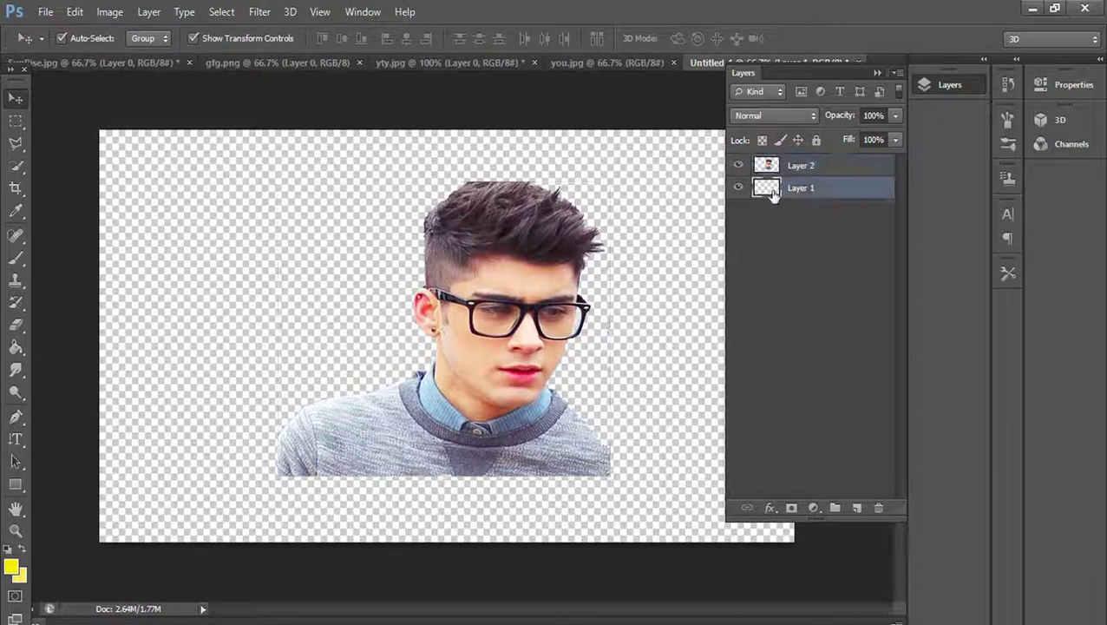
# Fill Layer 1 with pale grey #dbdbd5 using the Paint Bucket
pyautogui.click(11, 569)
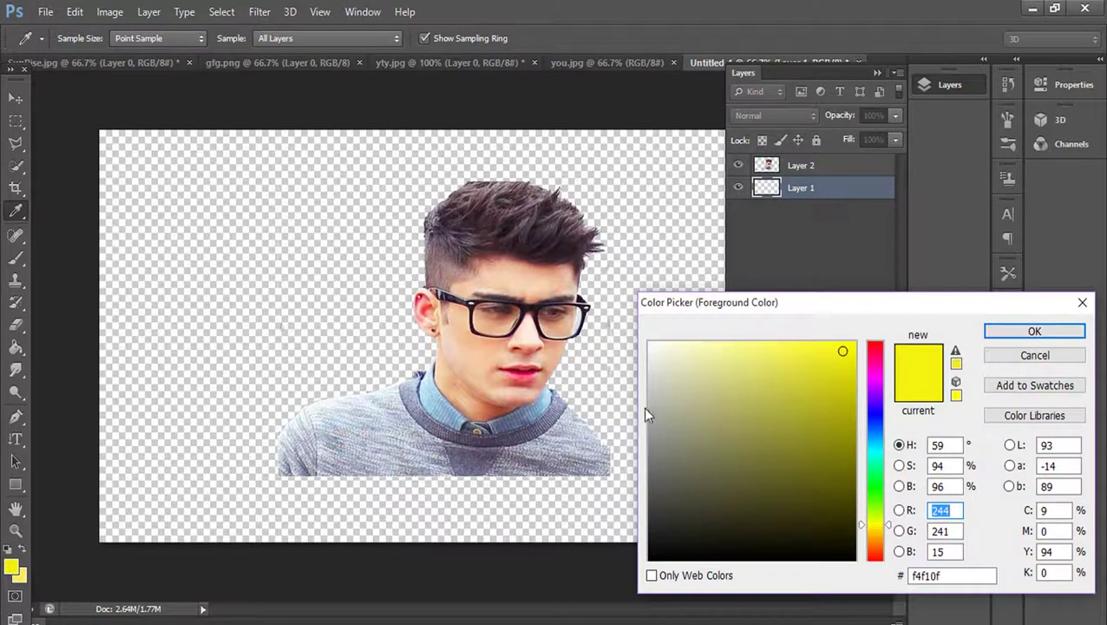
pyautogui.moveTo(657, 365); pyautogui.dragTo(654, 372)
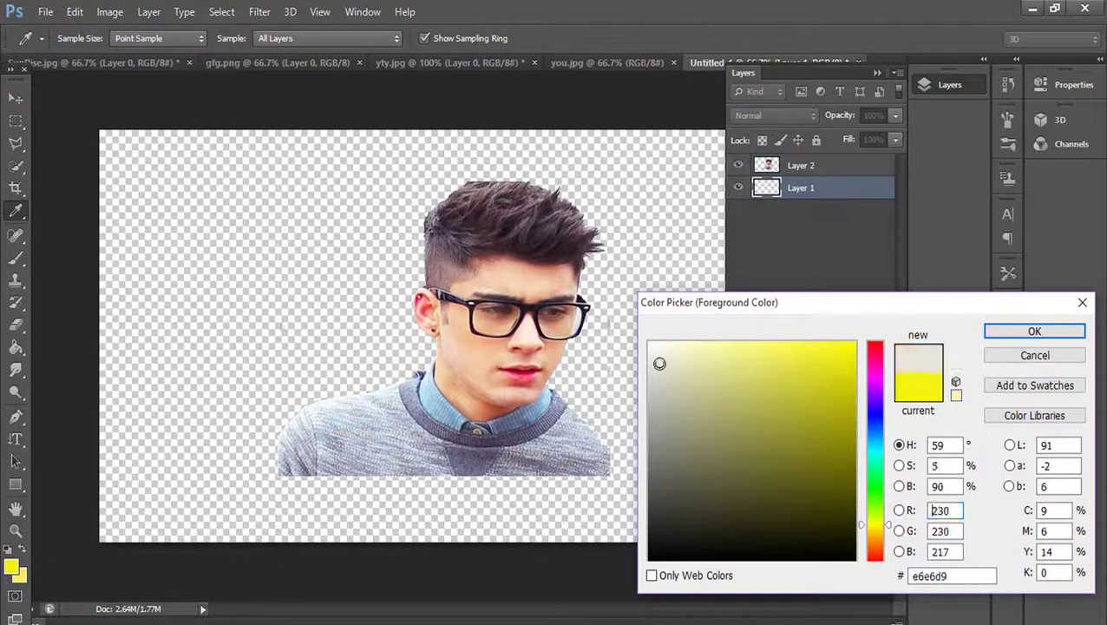
pyautogui.click(1015, 337)
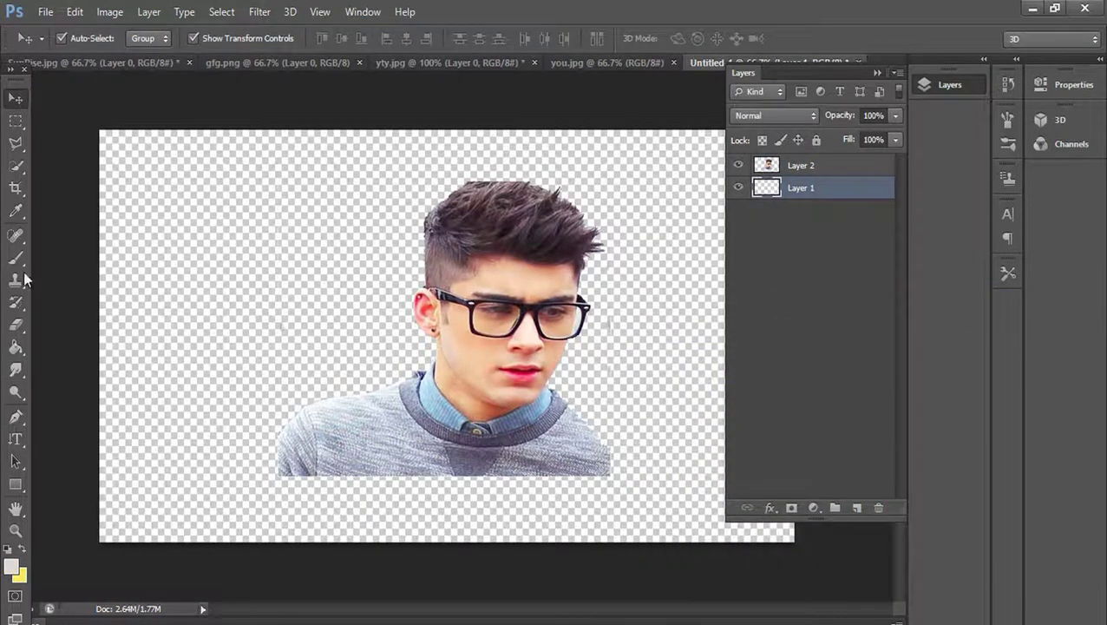
pyautogui.click(16, 347)
pyautogui.click(356, 271)
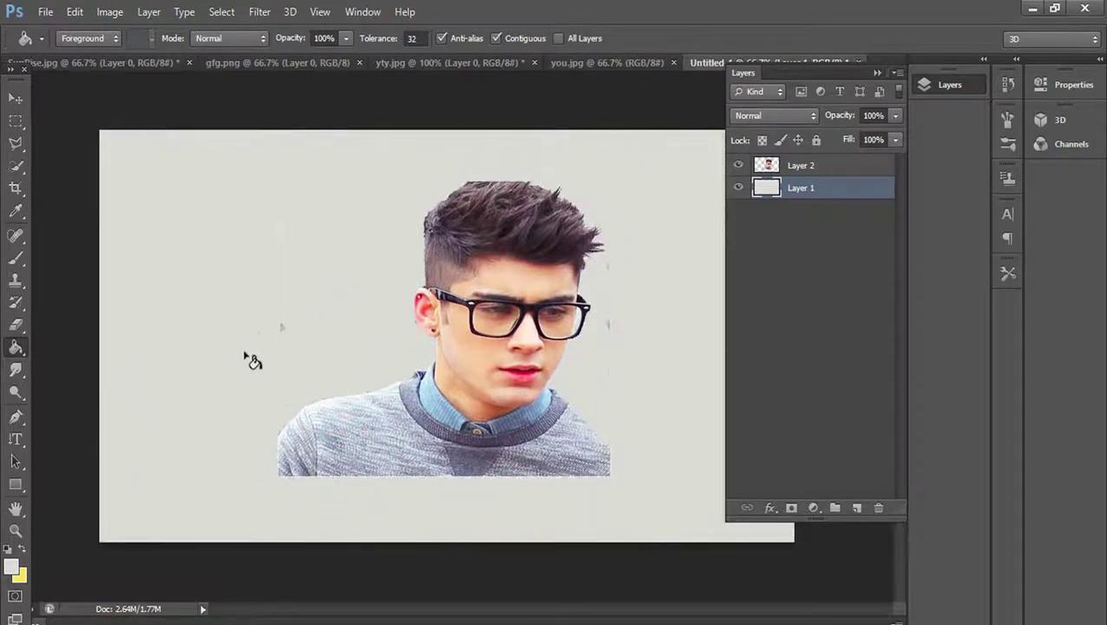
pyautogui.click(759, 168)
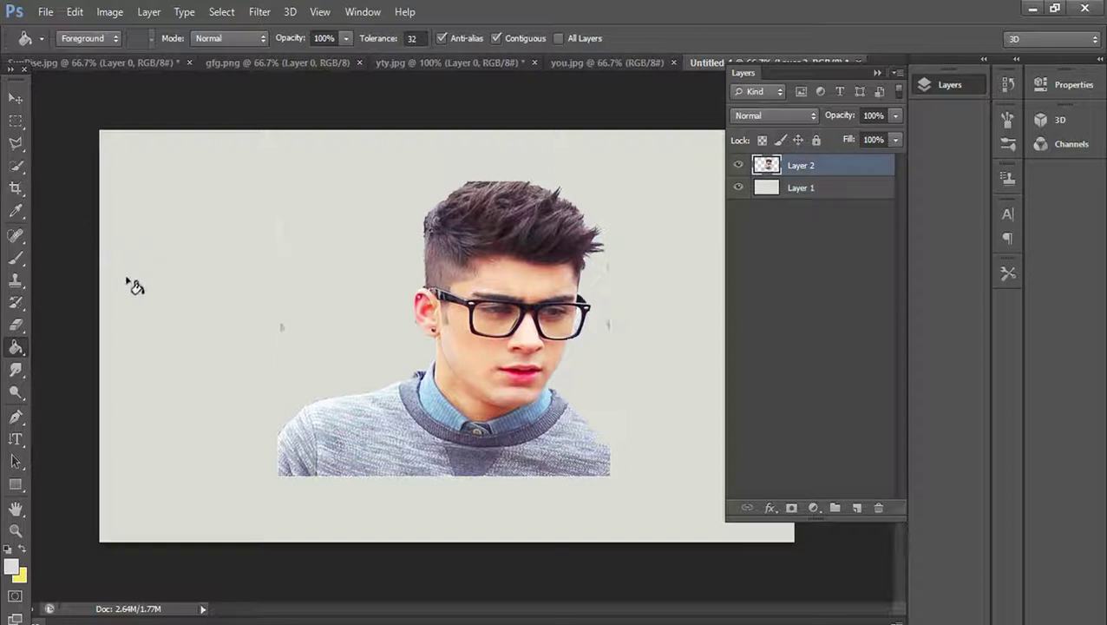
# Erase the stray pixels beside the hair and glasses with a 71 px eraser
pyautogui.click(16, 324)
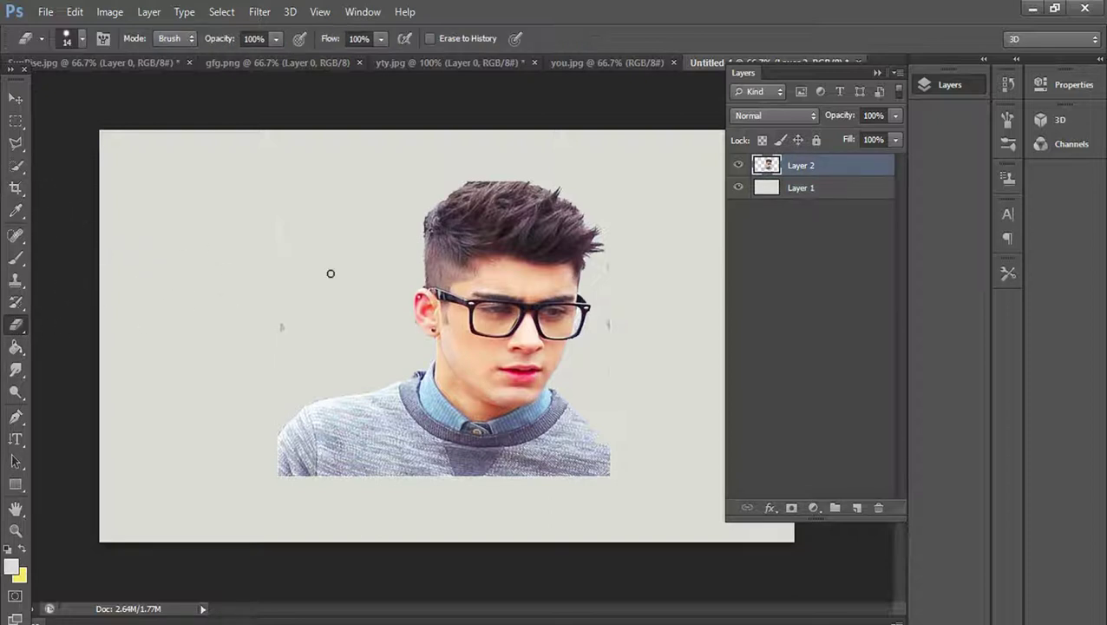
pyautogui.click(75, 40)
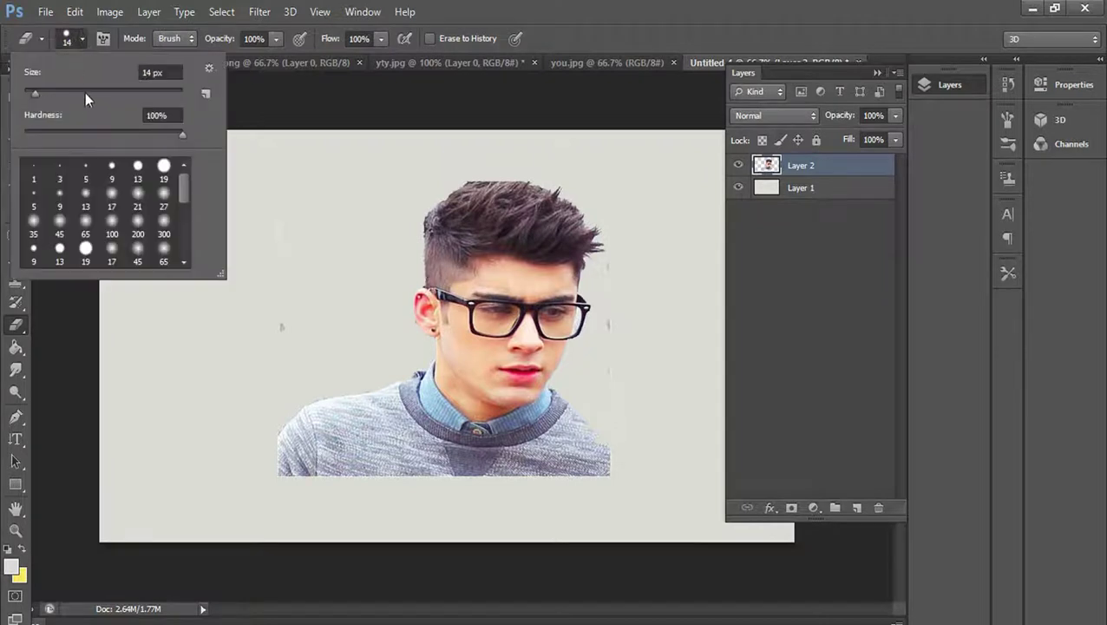
pyautogui.click(85, 93)
pyautogui.click(330, 245)
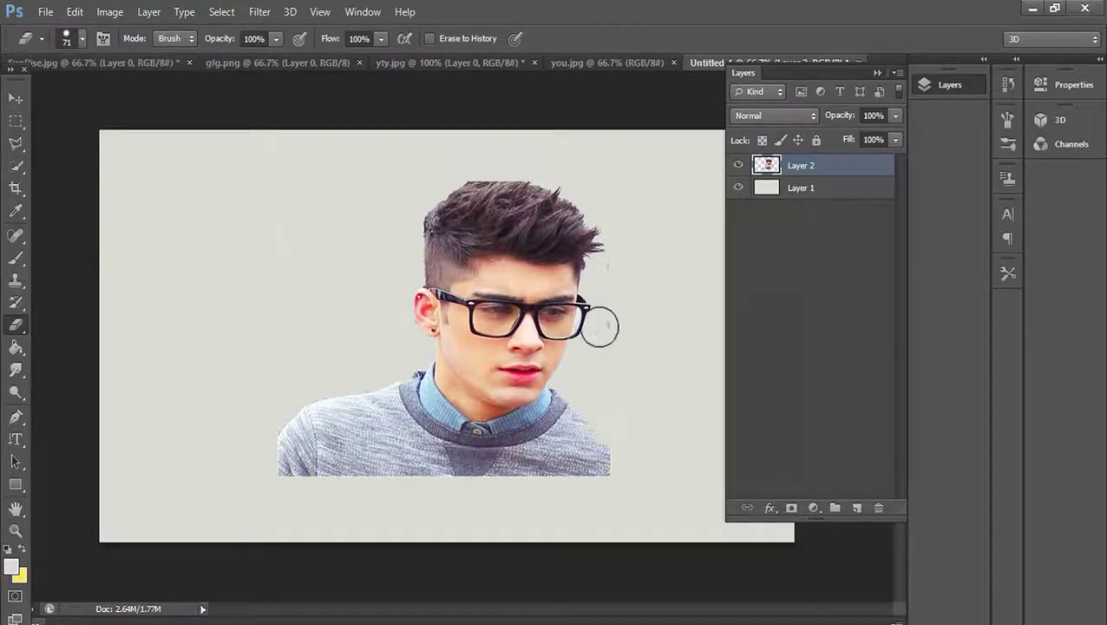
pyautogui.moveTo(600, 327)
pyautogui.mouseDown()
pyautogui.moveTo(615, 291)
pyautogui.moveTo(629, 311)
pyautogui.moveTo(624, 420)
pyautogui.mouseUp()
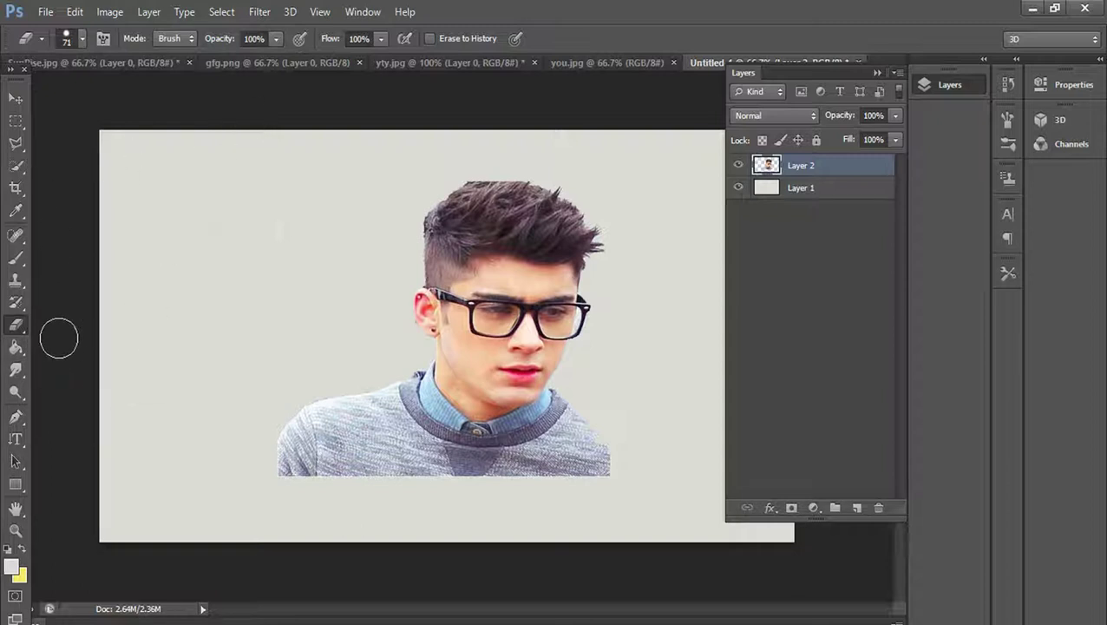
pyautogui.click(16, 258)
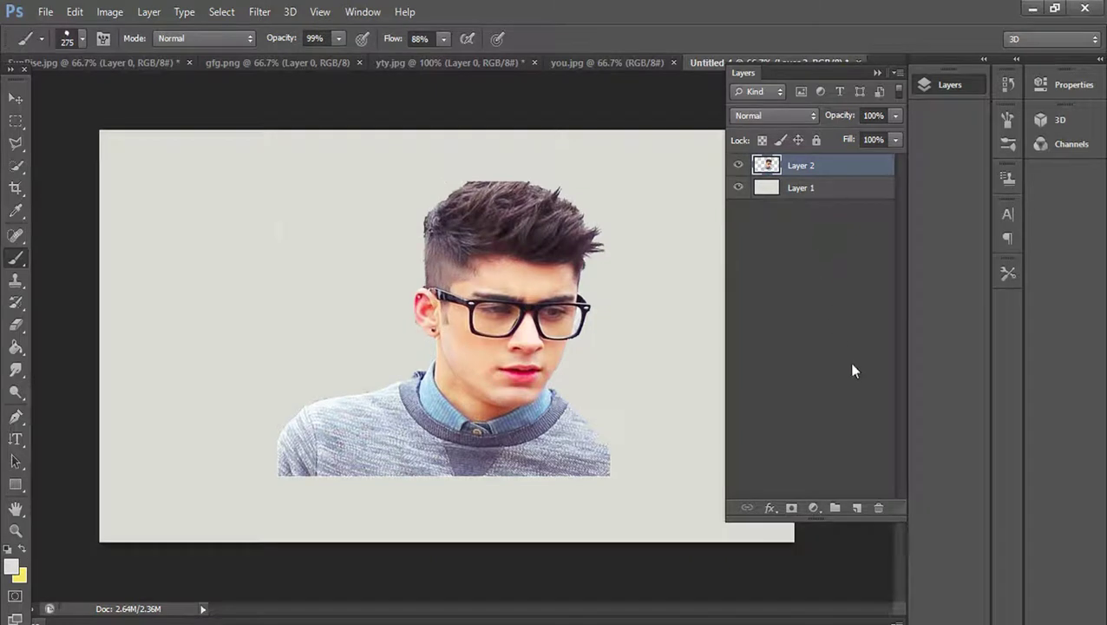
# Mask Layer 2, duplicate it with Ctrl+J, and set the foreground to white #ffffff
pyautogui.click(791, 508)
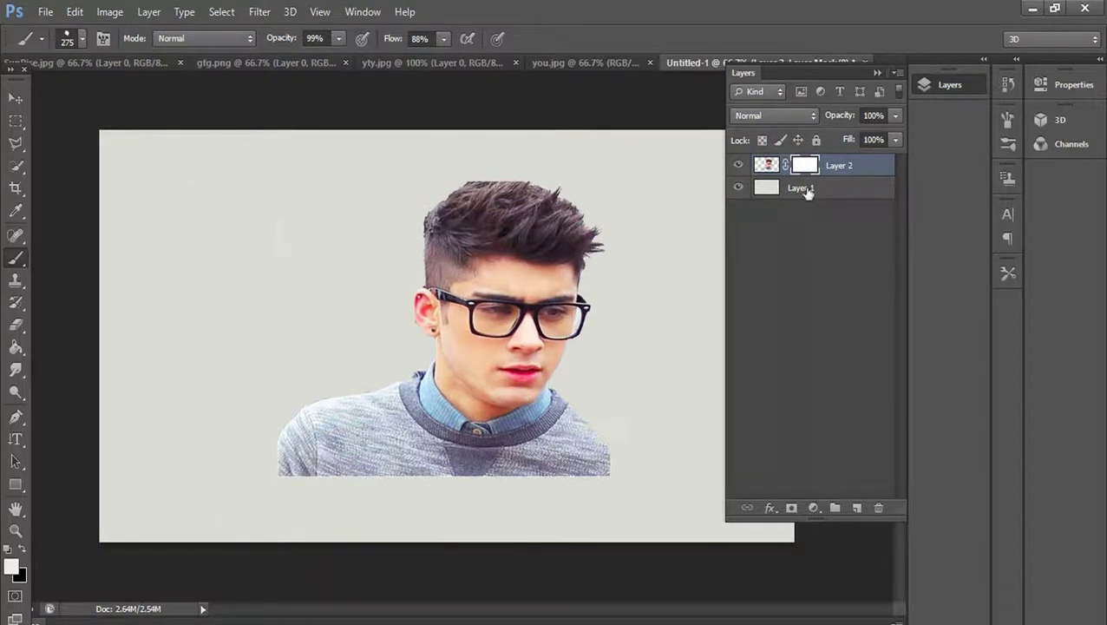
pyautogui.click(766, 169)
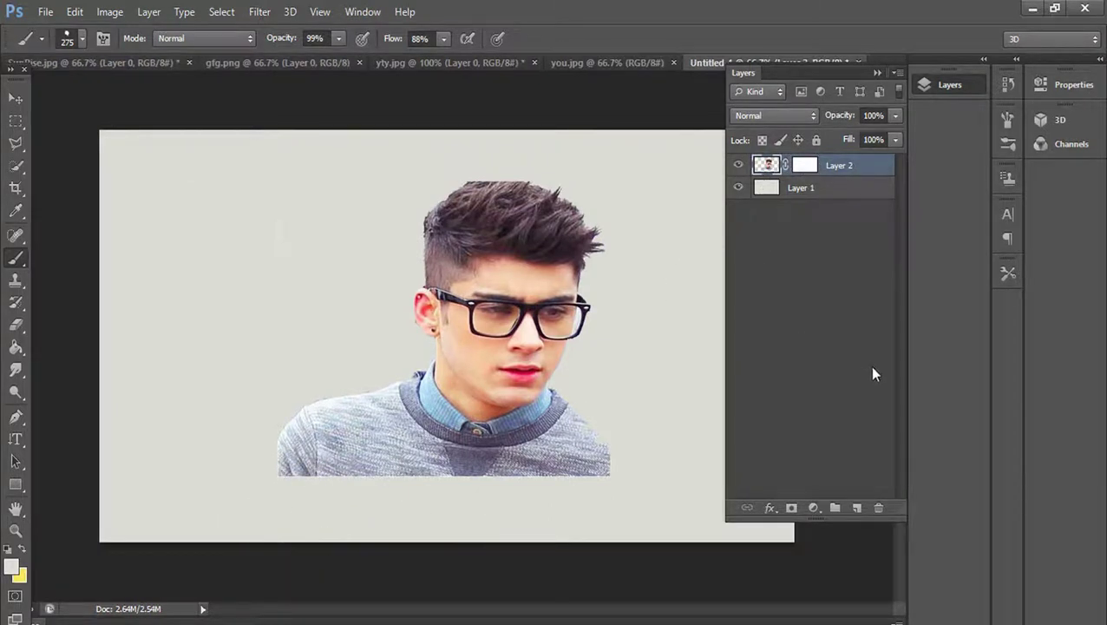
pyautogui.hotkey('ctrl', 'j')
pyautogui.click(738, 188)
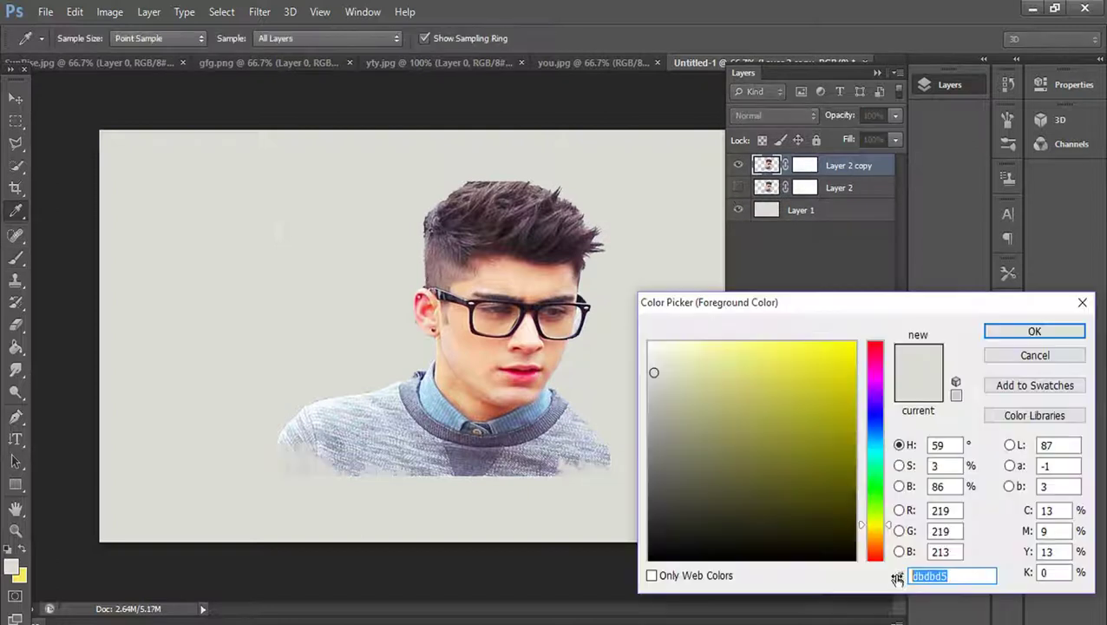
pyautogui.write('ffffff')
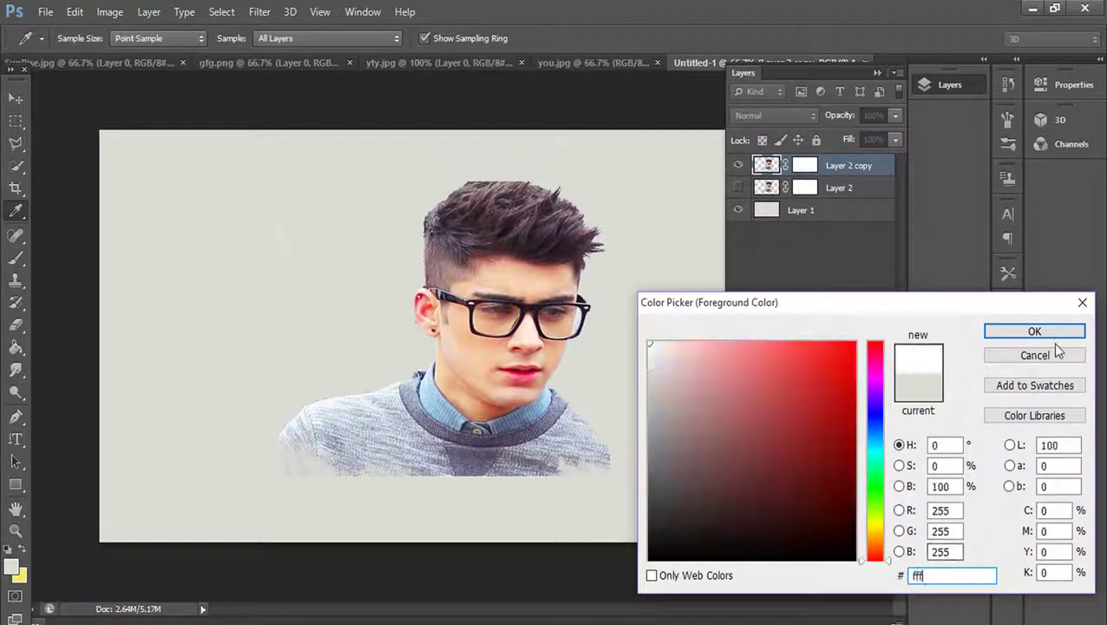
pyautogui.click(1034, 332)
# Paint white clouds, then yellow splatter, over the lower body
pyautogui.moveTo(640, 544)
pyautogui.mouseDown()
pyautogui.moveTo(510, 507)
pyautogui.moveTo(362, 495)
pyautogui.moveTo(358, 460)
pyautogui.moveTo(506, 482)
pyautogui.moveTo(337, 520)
pyautogui.moveTo(291, 486)
pyautogui.moveTo(321, 486)
pyautogui.mouseUp()
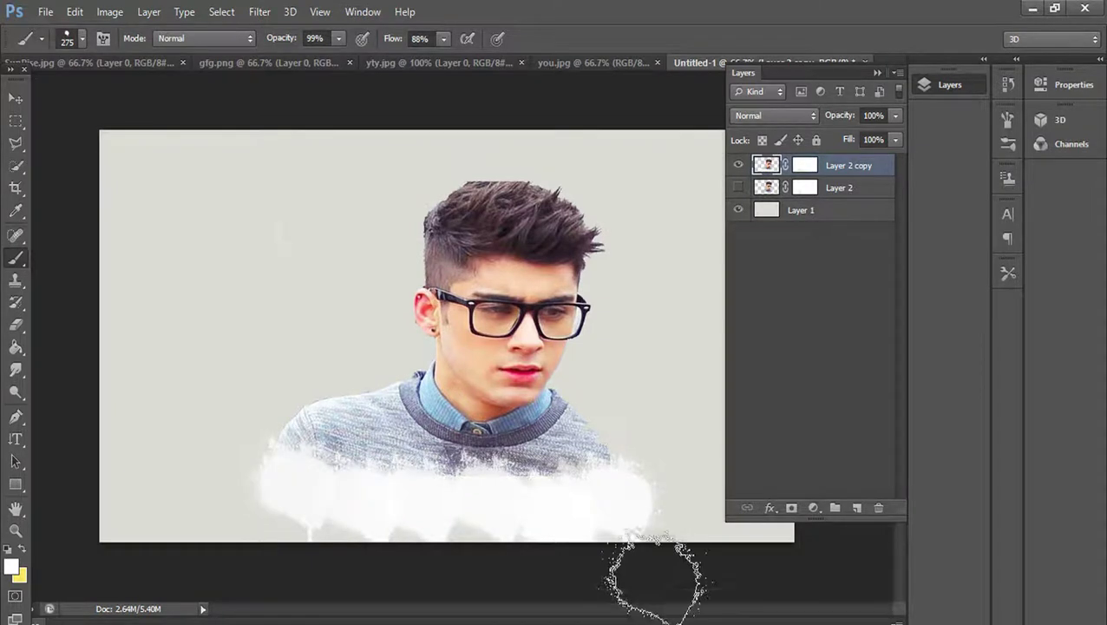
pyautogui.moveTo(655, 555)
pyautogui.mouseDown()
pyautogui.moveTo(217, 512)
pyautogui.moveTo(278, 564)
pyautogui.moveTo(618, 538)
pyautogui.moveTo(701, 560)
pyautogui.mouseUp()
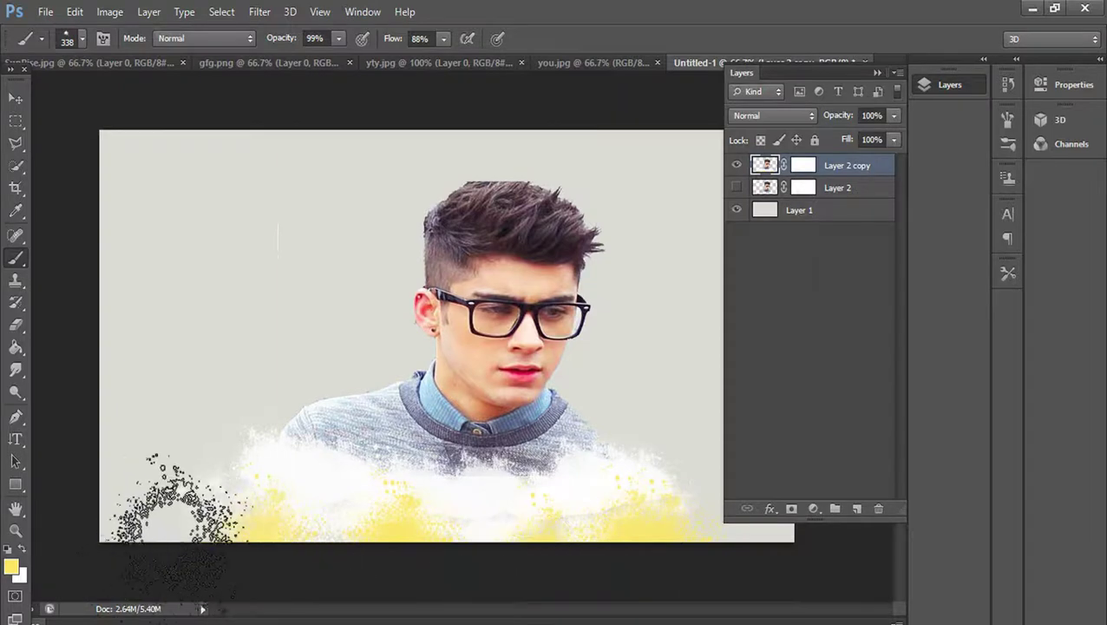
pyautogui.moveTo(160, 506)
pyautogui.mouseDown()
pyautogui.moveTo(284, 469)
pyautogui.moveTo(338, 573)
pyautogui.mouseUp()
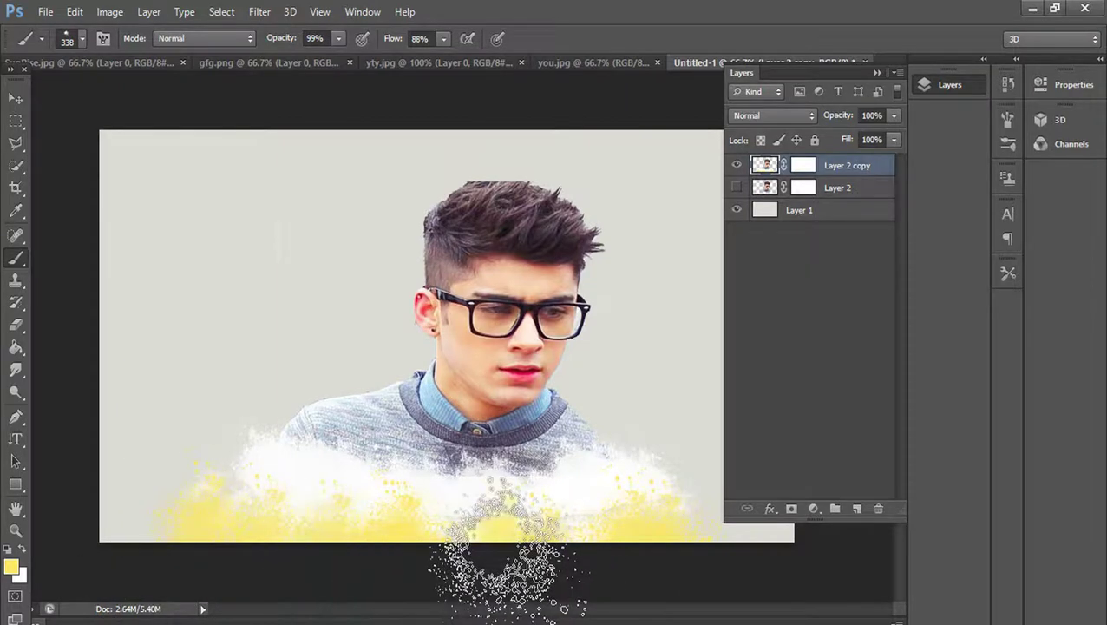
pyautogui.moveTo(382, 568)
pyautogui.mouseDown()
pyautogui.moveTo(328, 481)
pyautogui.moveTo(248, 481)
pyautogui.mouseUp()
pyautogui.moveTo(494, 506)
pyautogui.mouseDown()
pyautogui.moveTo(481, 580)
pyautogui.moveTo(580, 556)
pyautogui.moveTo(586, 515)
pyautogui.mouseUp()
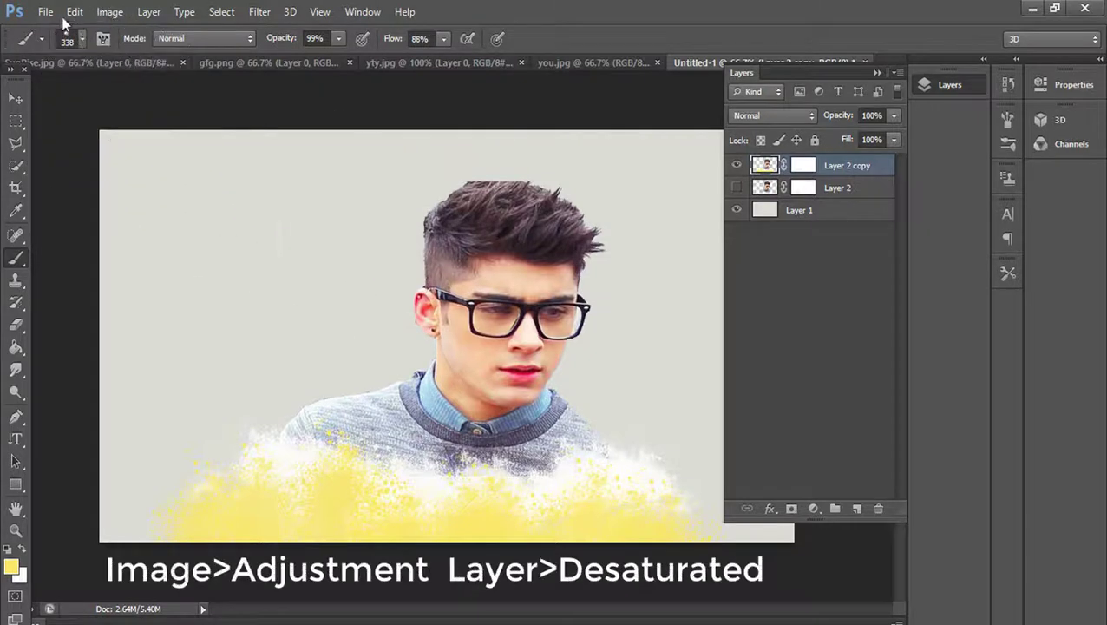
# Desaturate the Layer 2 copy and apply Levels of 50, 1.27 and 242
pyautogui.click(112, 13)
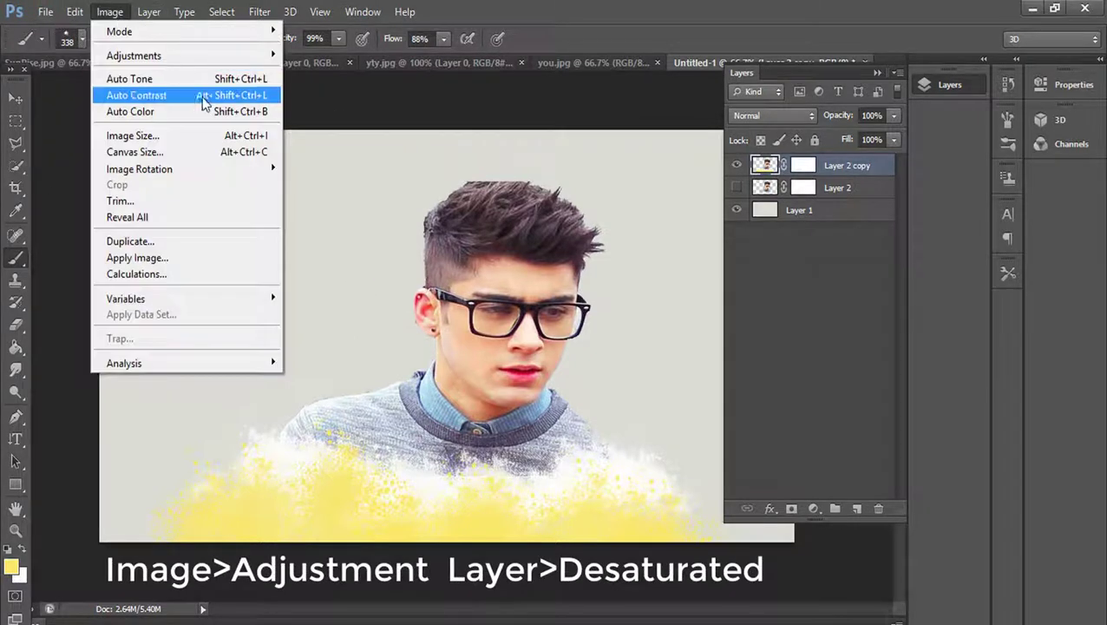
pyautogui.moveTo(134, 56)
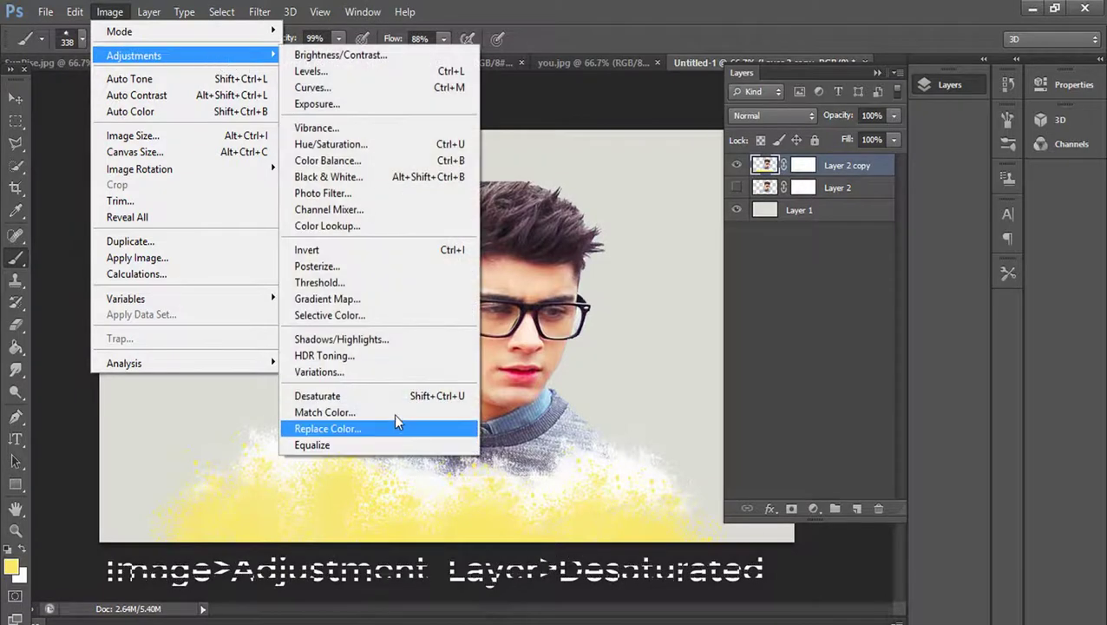
pyautogui.click(391, 404)
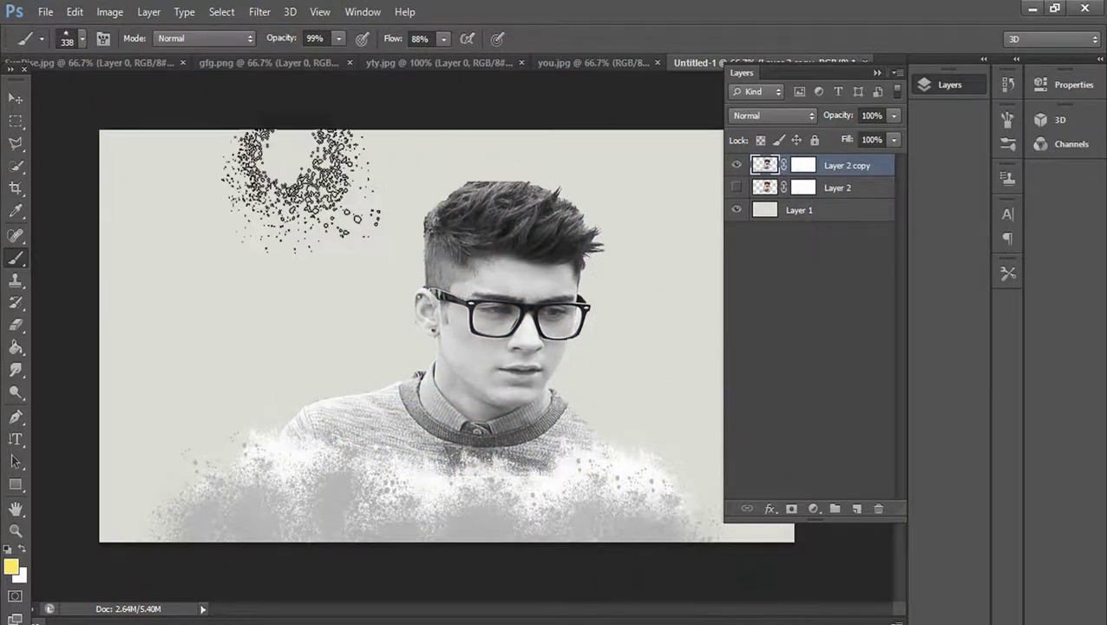
pyautogui.click(110, 12)
pyautogui.moveTo(134, 55)
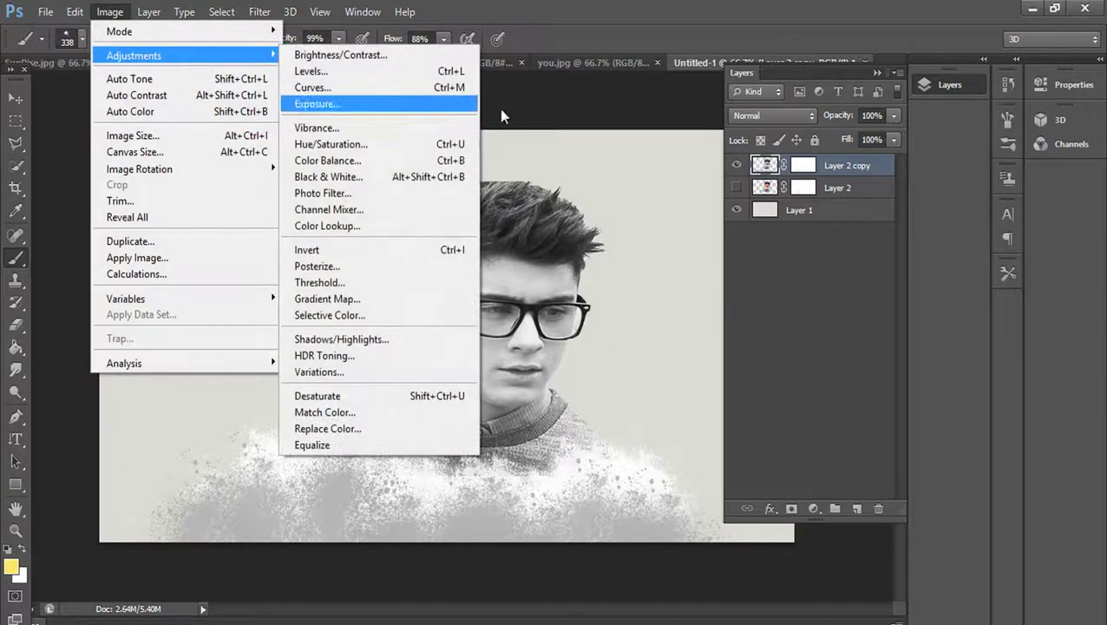
pyautogui.click(425, 71)
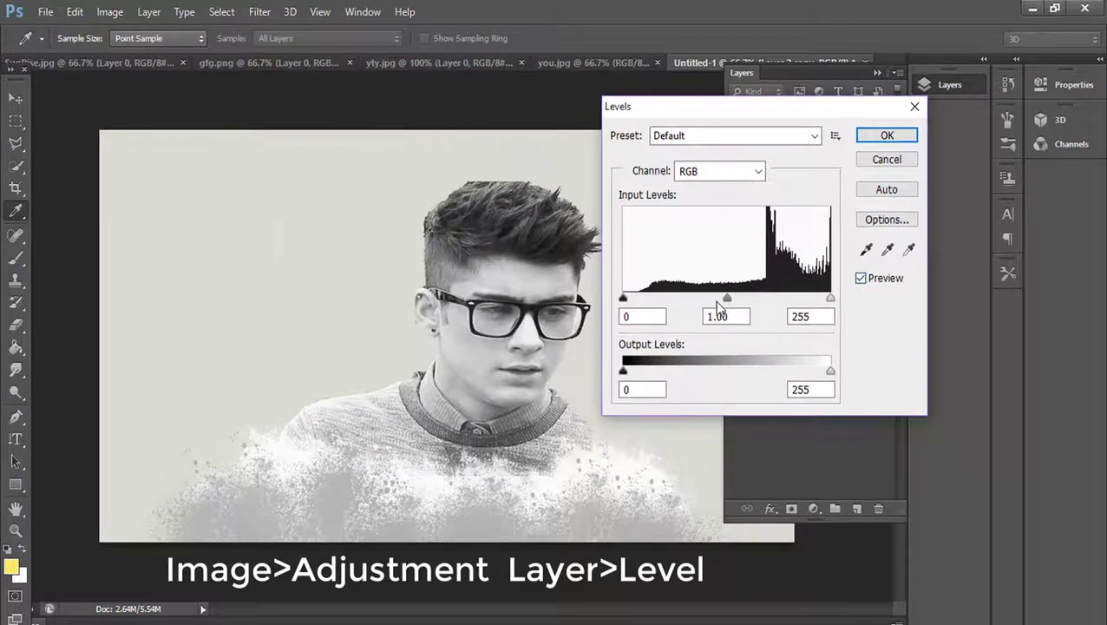
pyautogui.moveTo(734, 296)
pyautogui.mouseDown()
pyautogui.moveTo(756, 300)
pyautogui.moveTo(711, 301)
pyautogui.mouseUp()
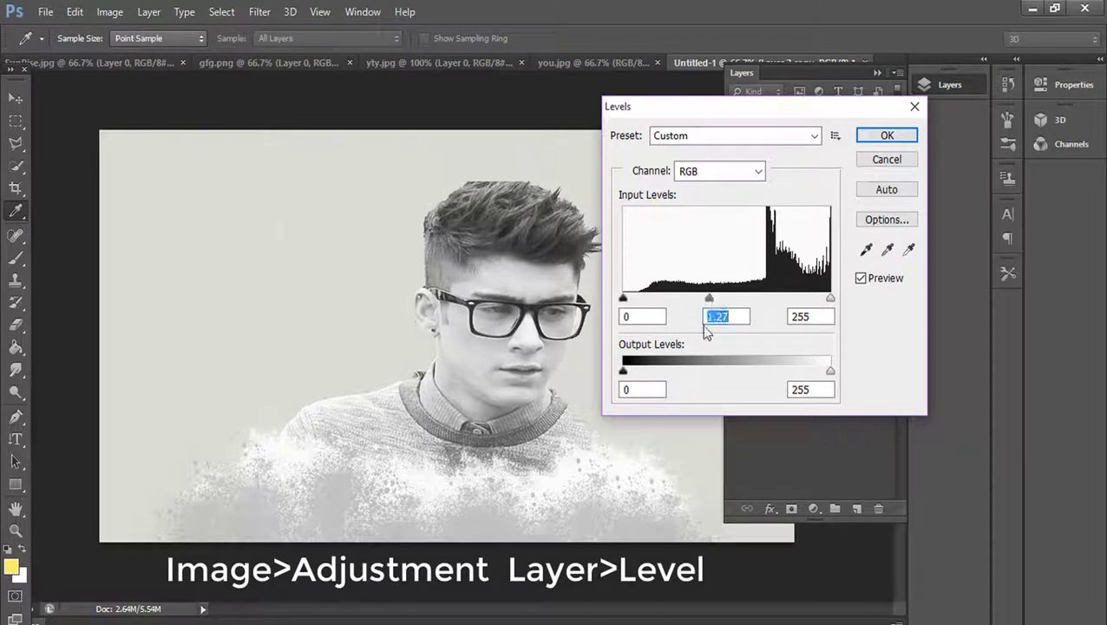
pyautogui.moveTo(631, 300); pyautogui.dragTo(661, 298)
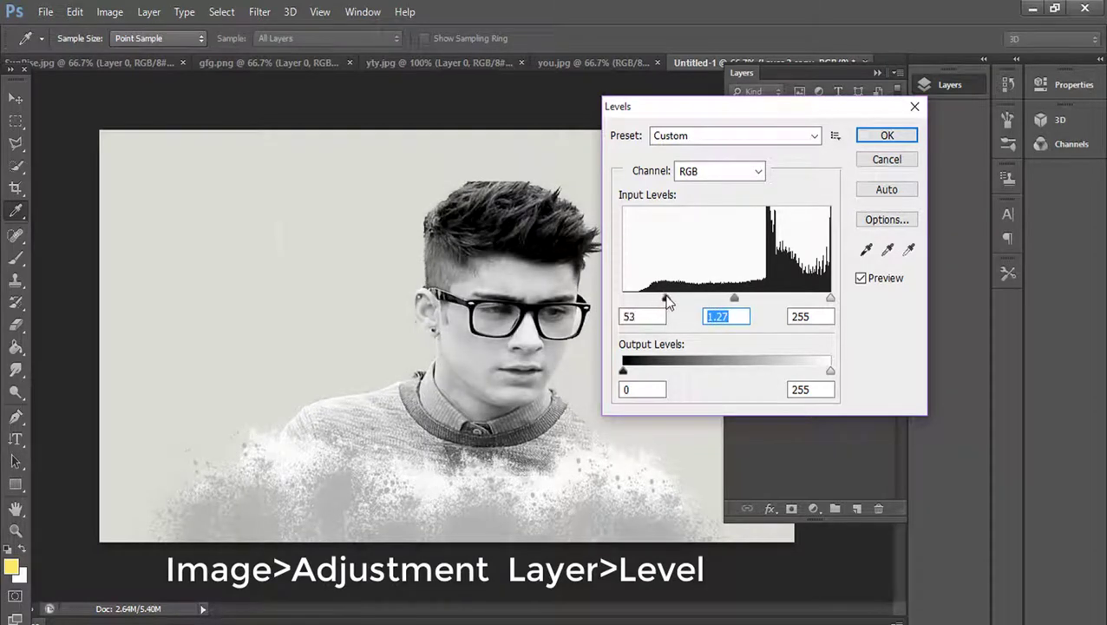
pyautogui.moveTo(830, 298)
pyautogui.mouseDown()
pyautogui.moveTo(789, 298)
pyautogui.moveTo(820, 299)
pyautogui.mouseUp()
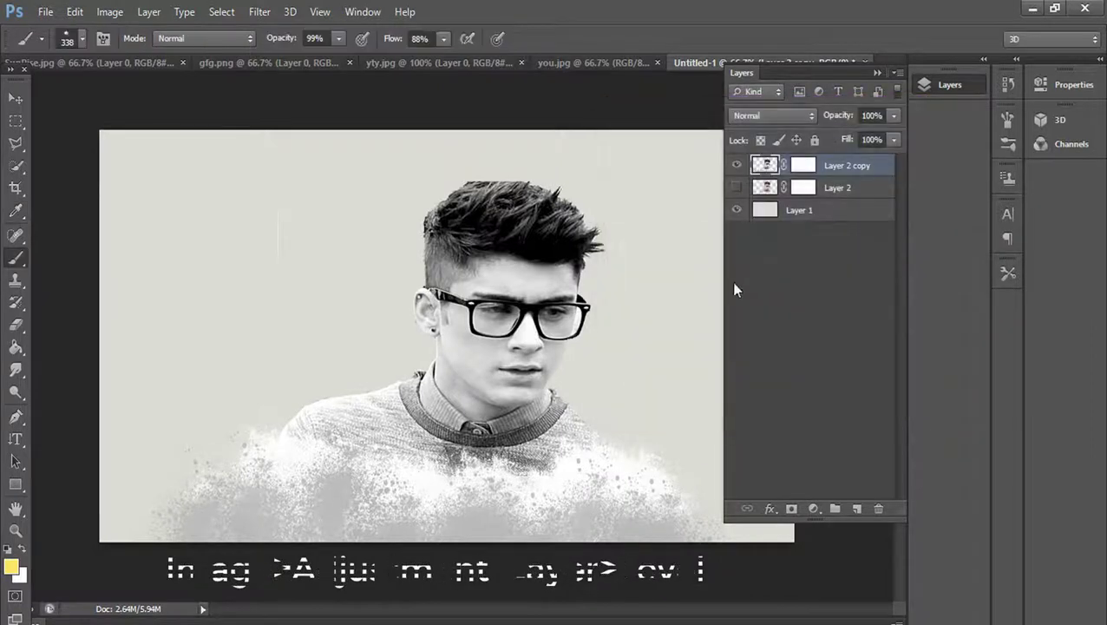
# Turn on brush scattering and dab yellow splatter across the lower sweater and bottom right
pyautogui.click(102, 39)
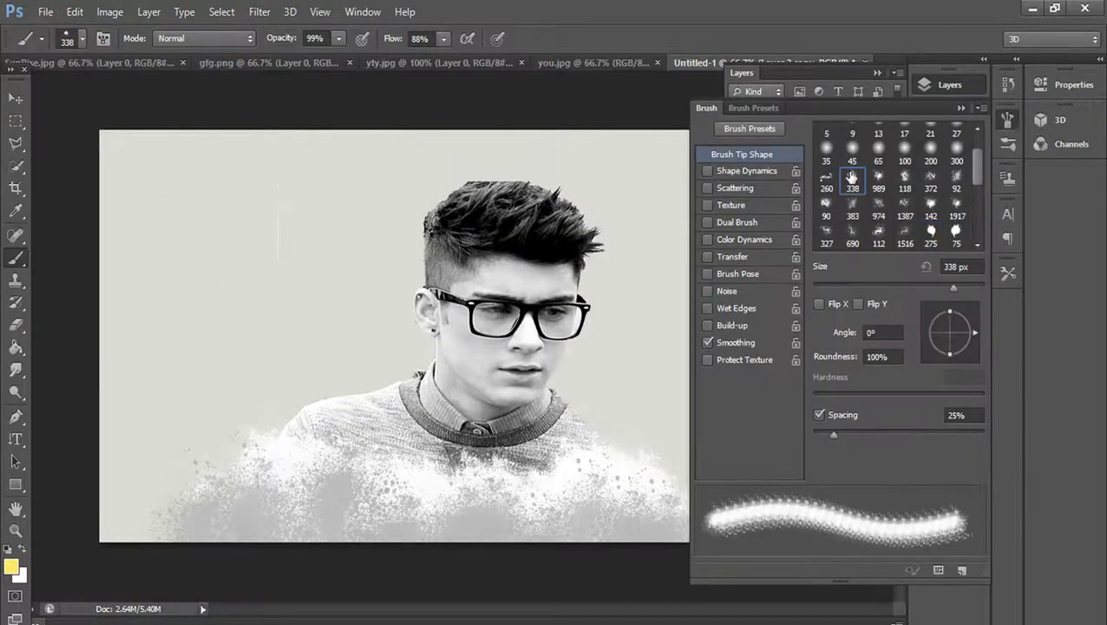
pyautogui.click(707, 188)
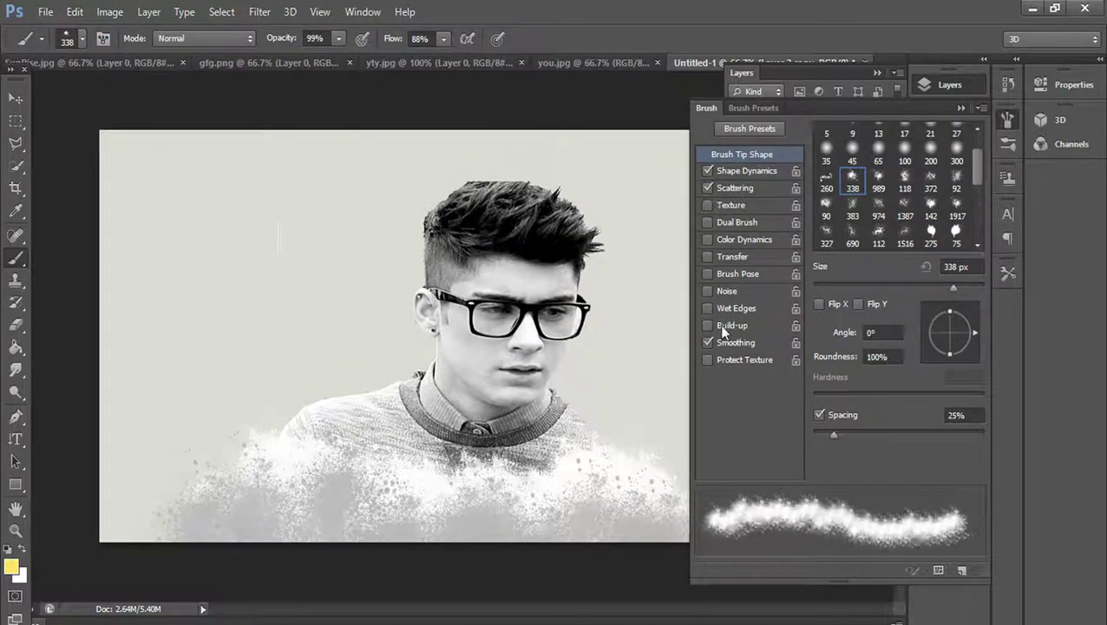
pyautogui.click(962, 108)
pyautogui.moveTo(556, 507); pyautogui.dragTo(581, 485)
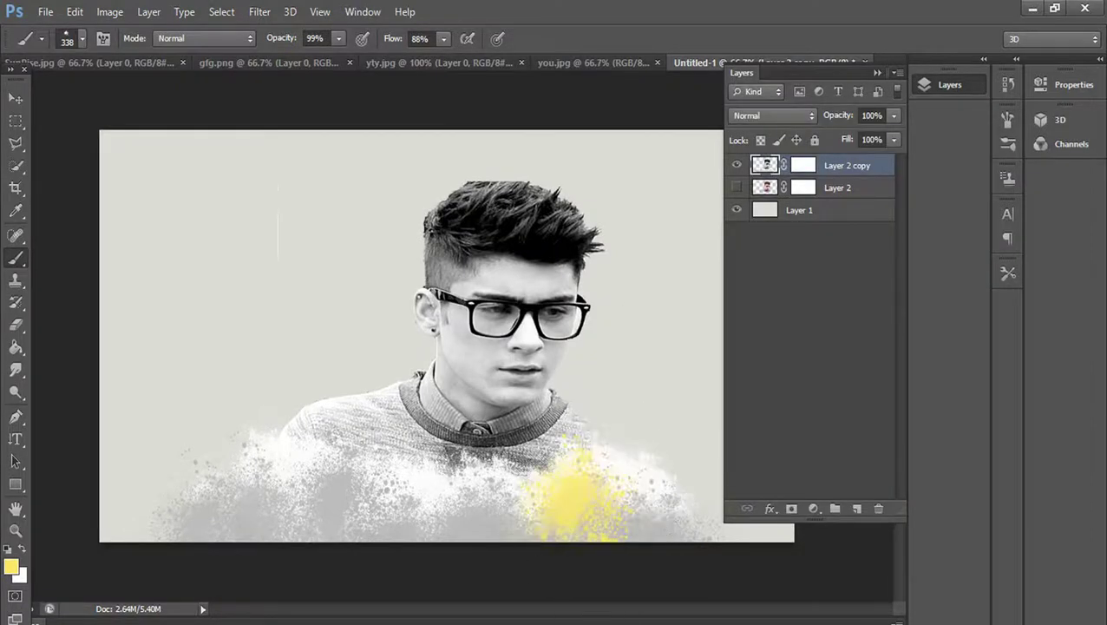
pyautogui.moveTo(525, 564)
pyautogui.mouseDown()
pyautogui.moveTo(388, 524)
pyautogui.moveTo(227, 507)
pyautogui.moveTo(252, 486)
pyautogui.moveTo(325, 490)
pyautogui.mouseUp()
pyautogui.moveTo(717, 581); pyautogui.dragTo(679, 519)
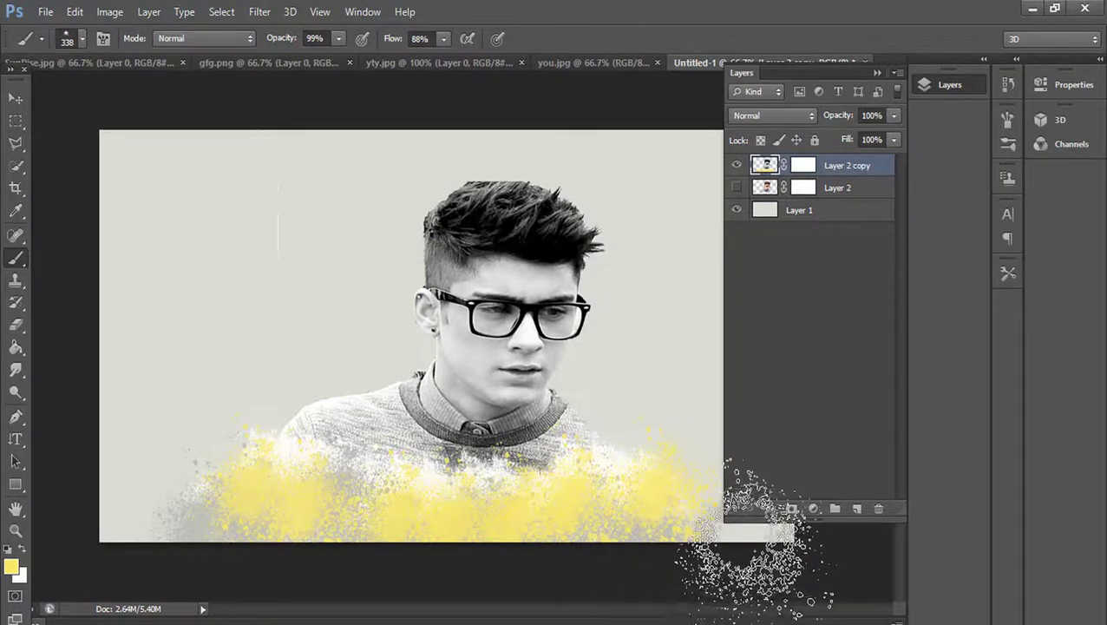
# Add a Threshold adjustment layer set to level 201
pyautogui.click(813, 512)
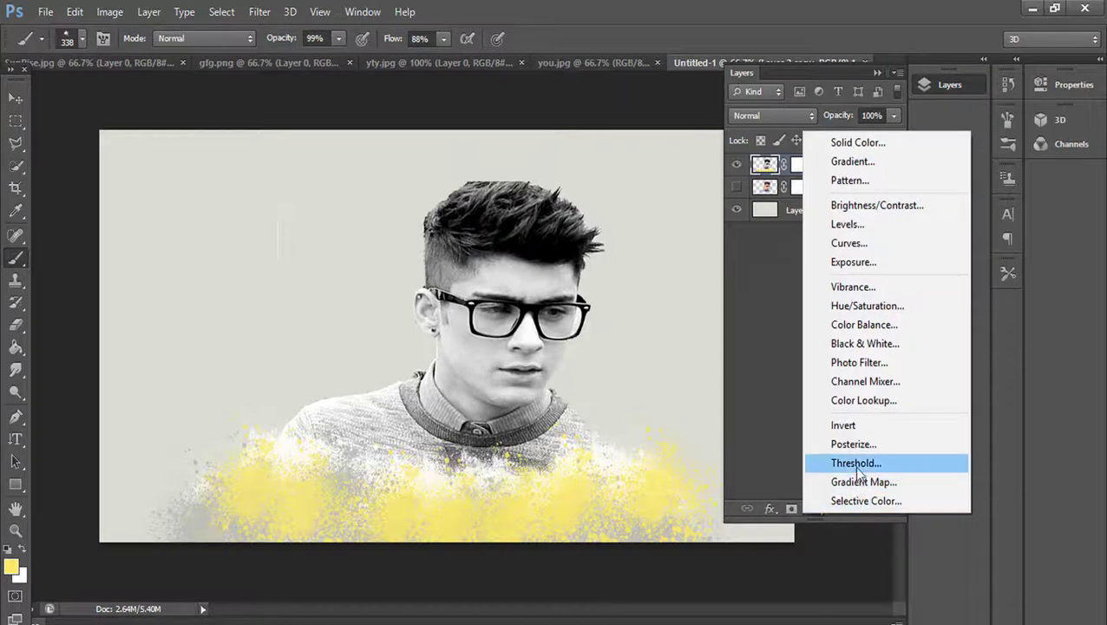
pyautogui.click(857, 464)
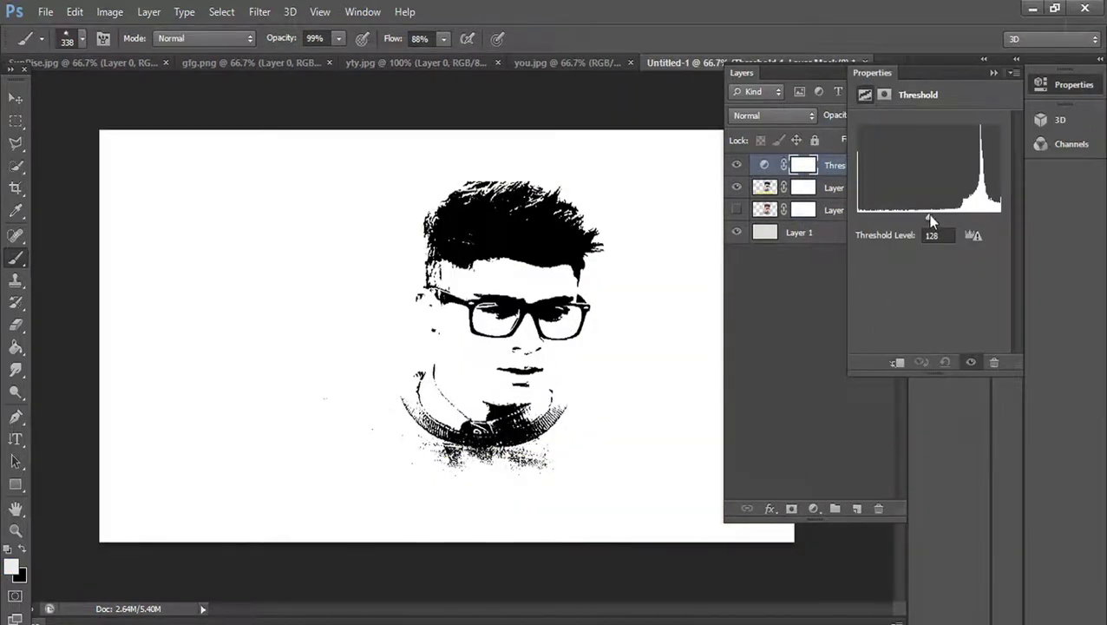
pyautogui.moveTo(929, 216)
pyautogui.mouseDown()
pyautogui.moveTo(954, 217)
pyautogui.moveTo(888, 224)
pyautogui.moveTo(981, 227)
pyautogui.moveTo(957, 218)
pyautogui.moveTo(969, 218)
pyautogui.mouseUp()
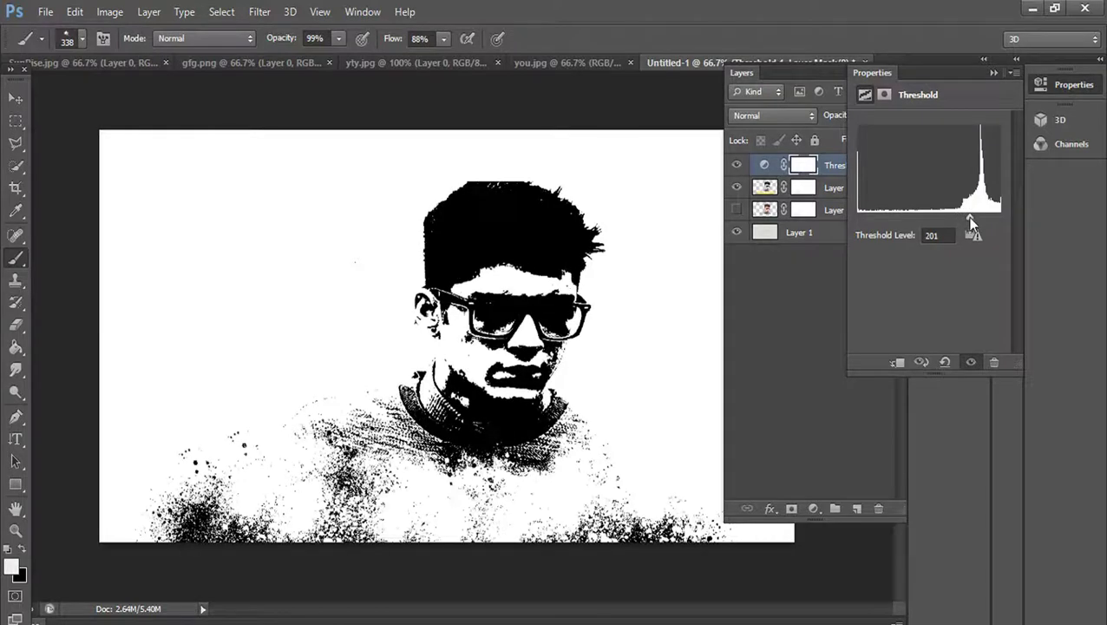
pyautogui.click(993, 73)
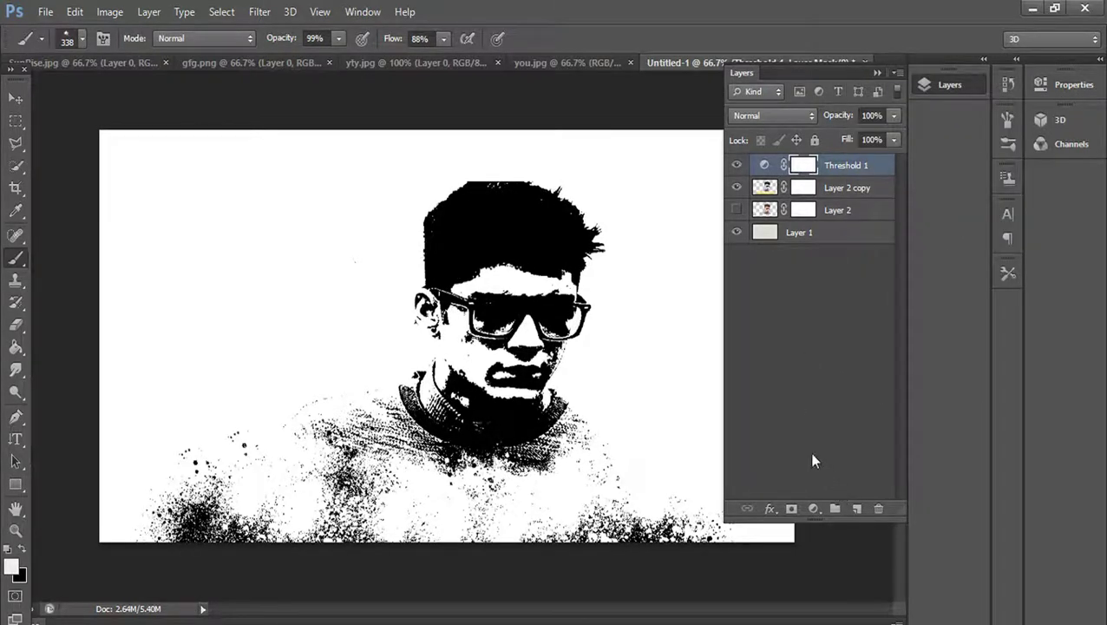
# In you.jpg, convert the locked Background into editable Layer 0
pyautogui.click(16, 97)
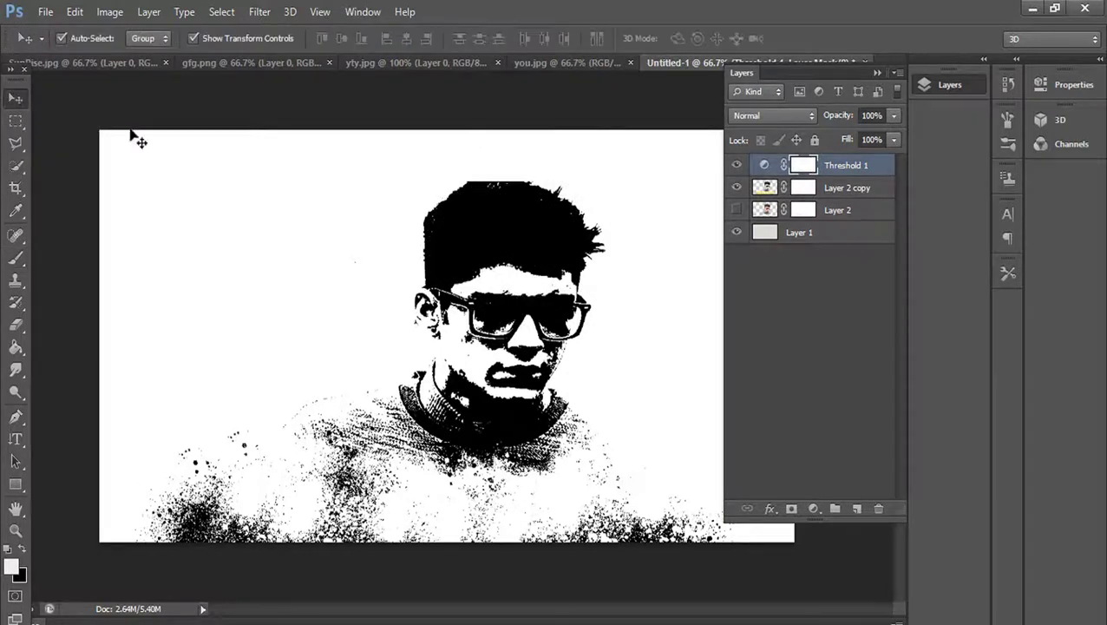
pyautogui.click(596, 61)
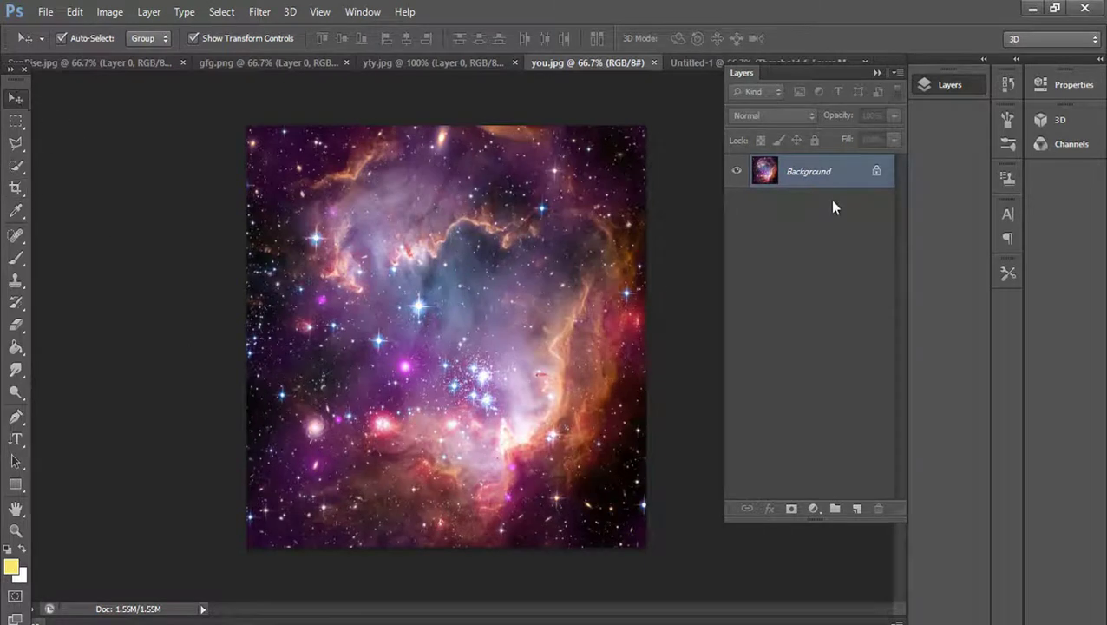
pyautogui.doubleClick(870, 176)
pyautogui.click(687, 204)
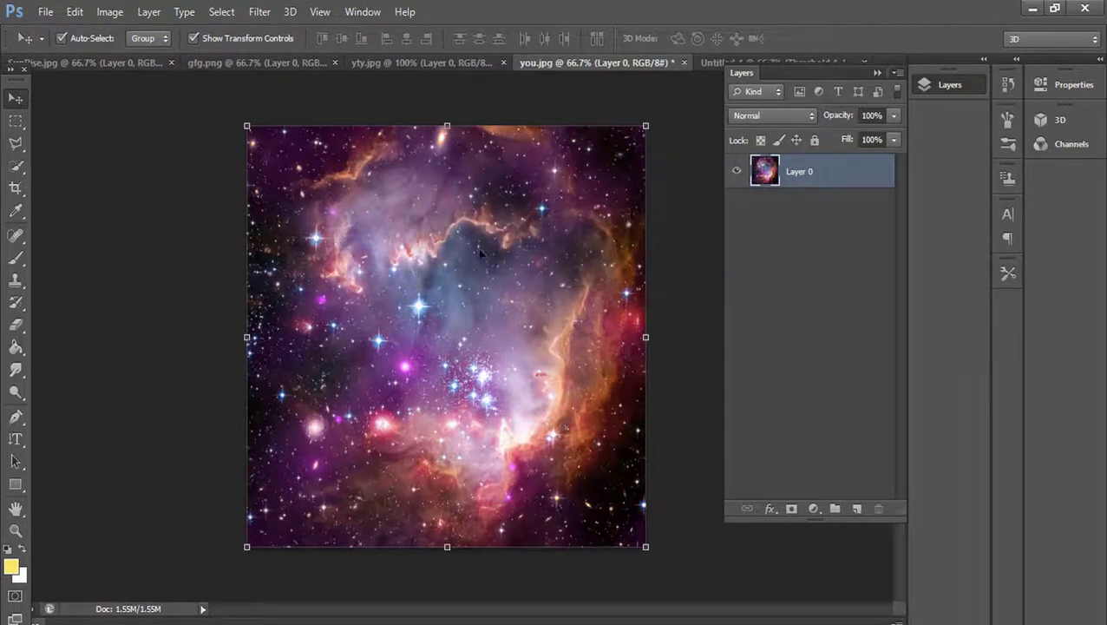
# Drag the nebula Layer 0 into Untitled-1 so it lands as Layer 3 above Threshold 1
pyautogui.moveTo(481, 252); pyautogui.dragTo(707, 100)
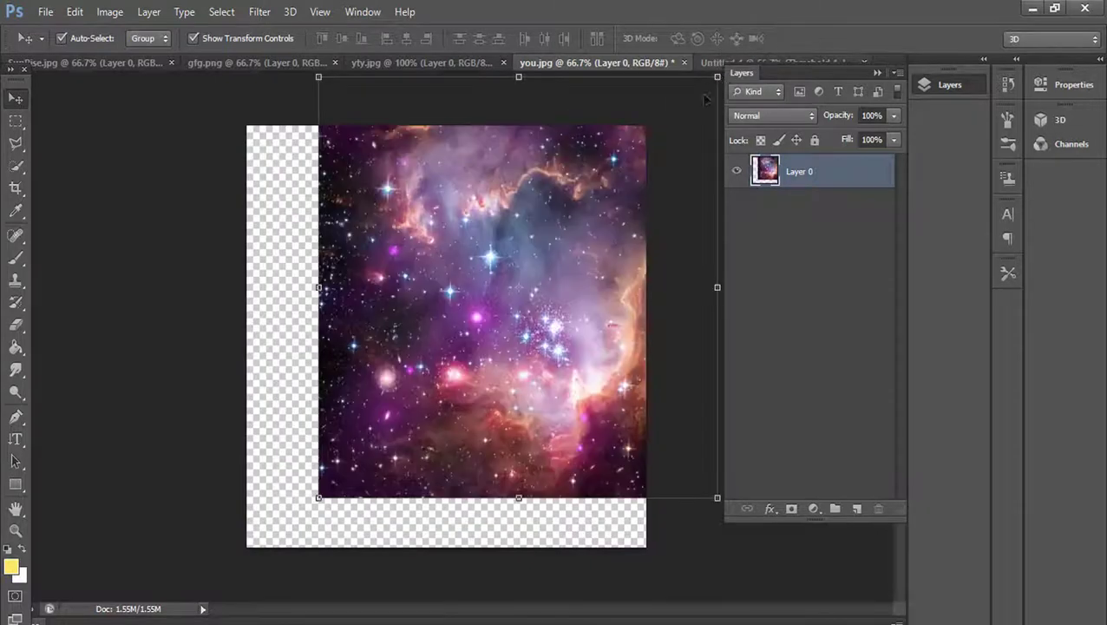
pyautogui.click(526, 295)
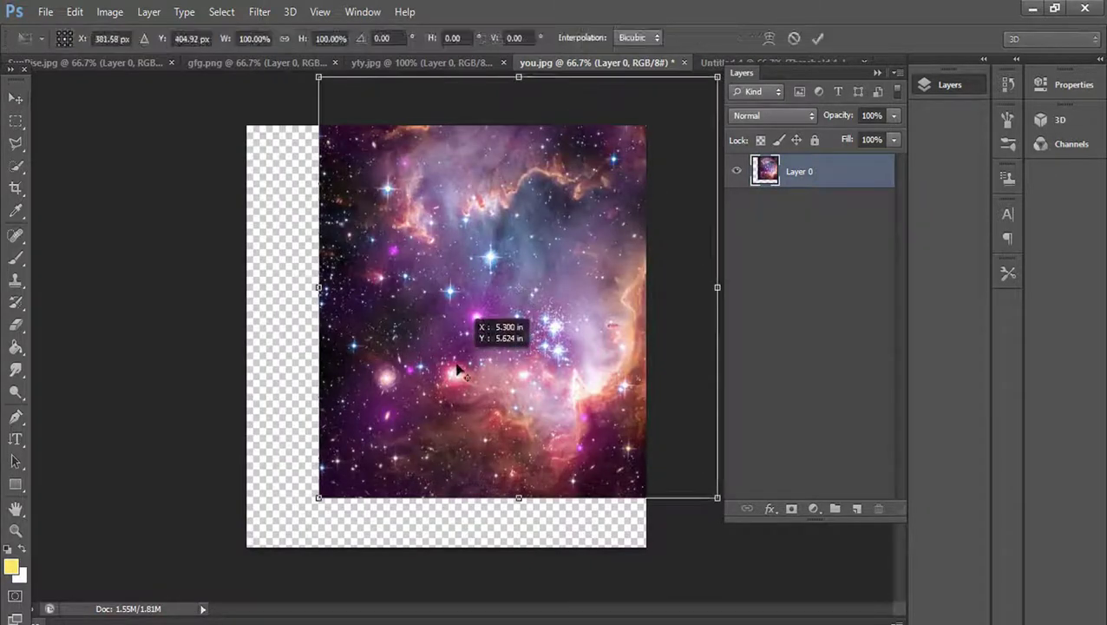
pyautogui.click(18, 111)
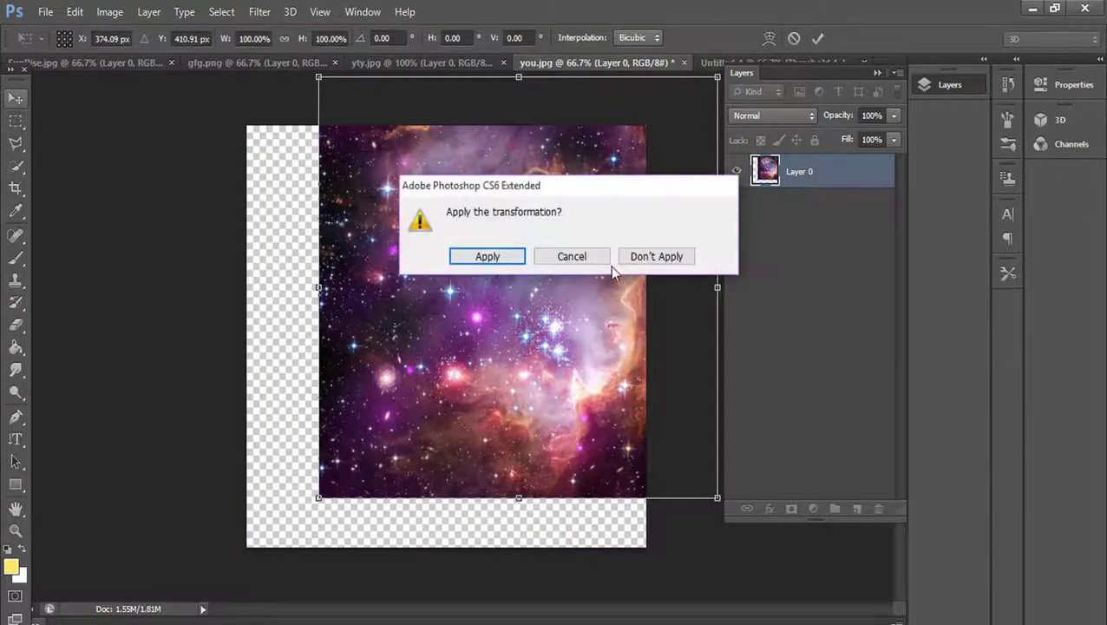
pyautogui.click(507, 254)
pyautogui.moveTo(550, 291)
pyautogui.mouseDown()
pyautogui.moveTo(718, 95)
pyautogui.moveTo(720, 64)
pyautogui.moveTo(520, 298)
pyautogui.moveTo(495, 359)
pyautogui.mouseUp()
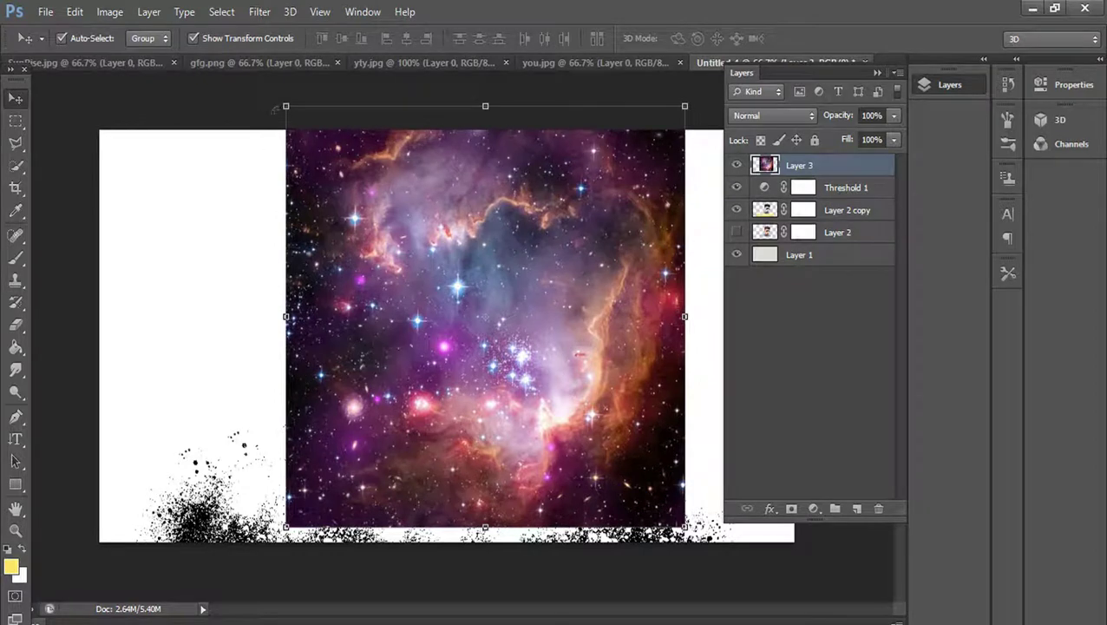
# Set Layer 3 to Screen blending and shorten it to 86.14% height from top and bottom
pyautogui.click(785, 116)
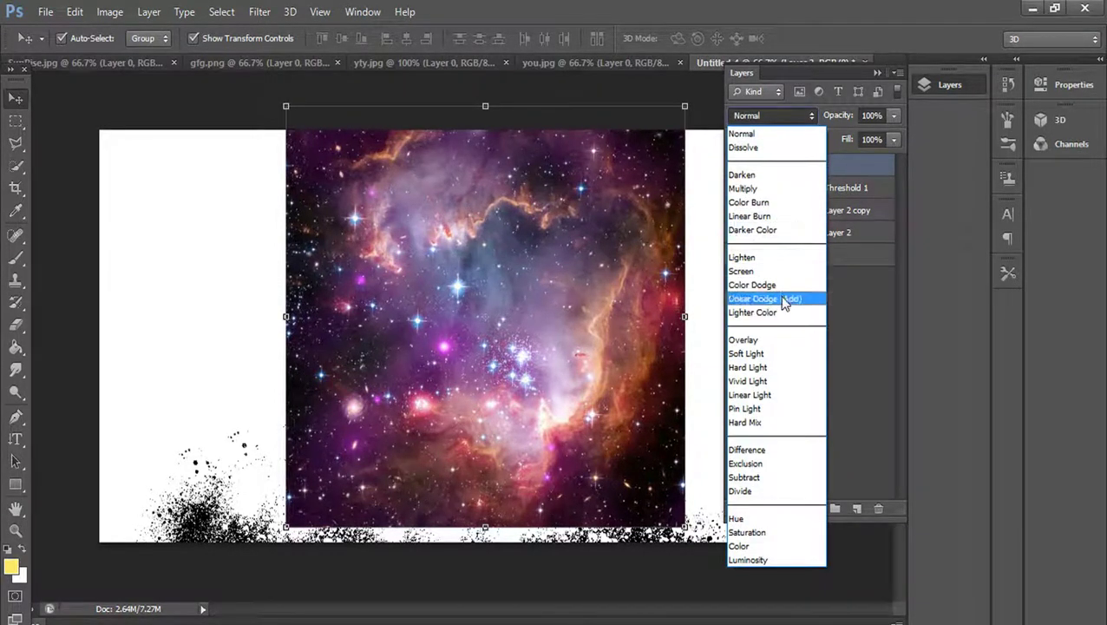
pyautogui.click(763, 271)
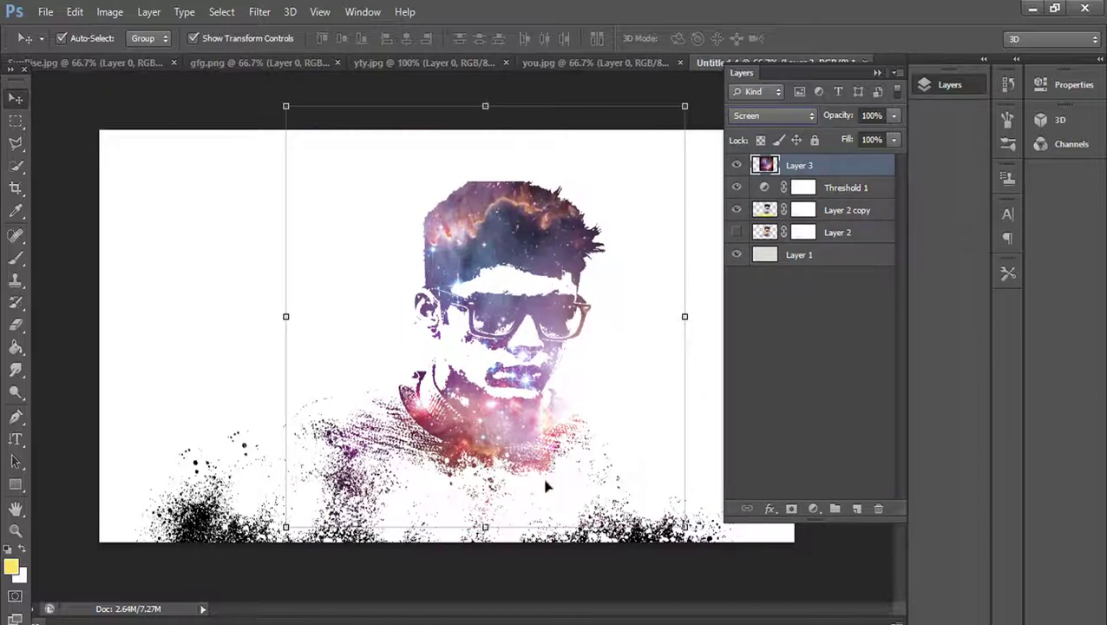
pyautogui.moveTo(485, 528)
pyautogui.mouseDown()
pyautogui.moveTo(510, 507)
pyautogui.moveTo(489, 493)
pyautogui.mouseUp()
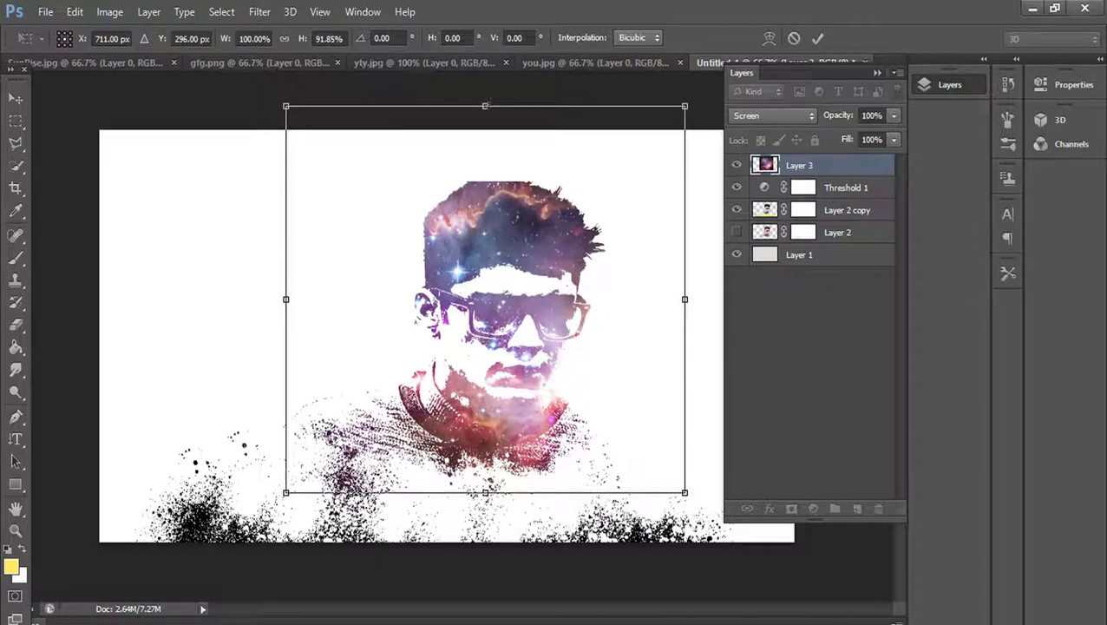
pyautogui.moveTo(486, 122); pyautogui.dragTo(486, 145)
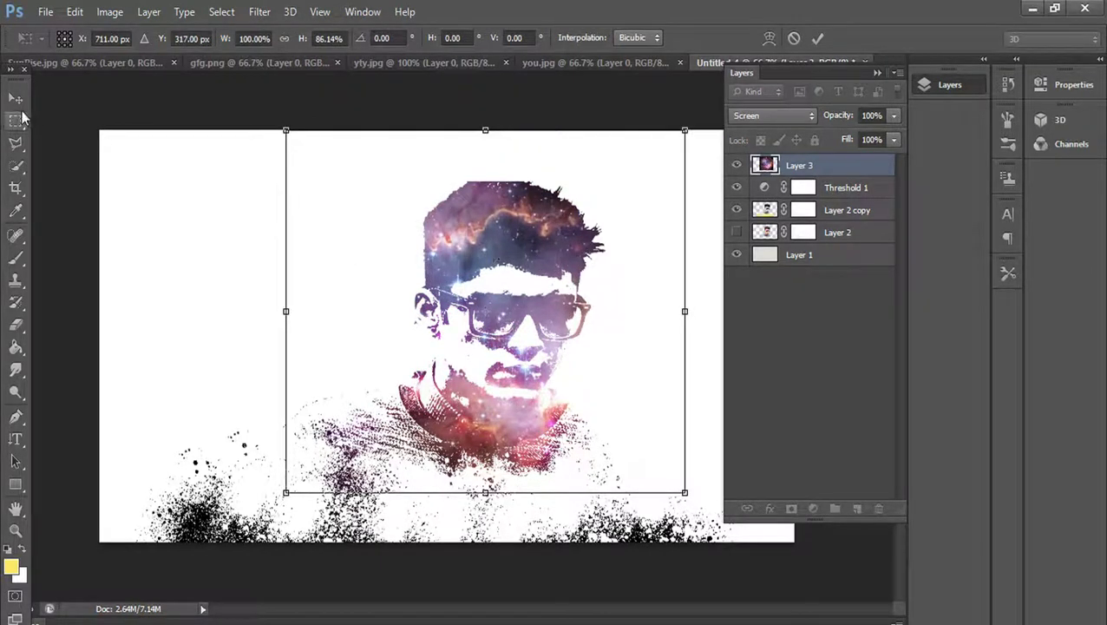
pyautogui.click(16, 100)
pyautogui.click(487, 257)
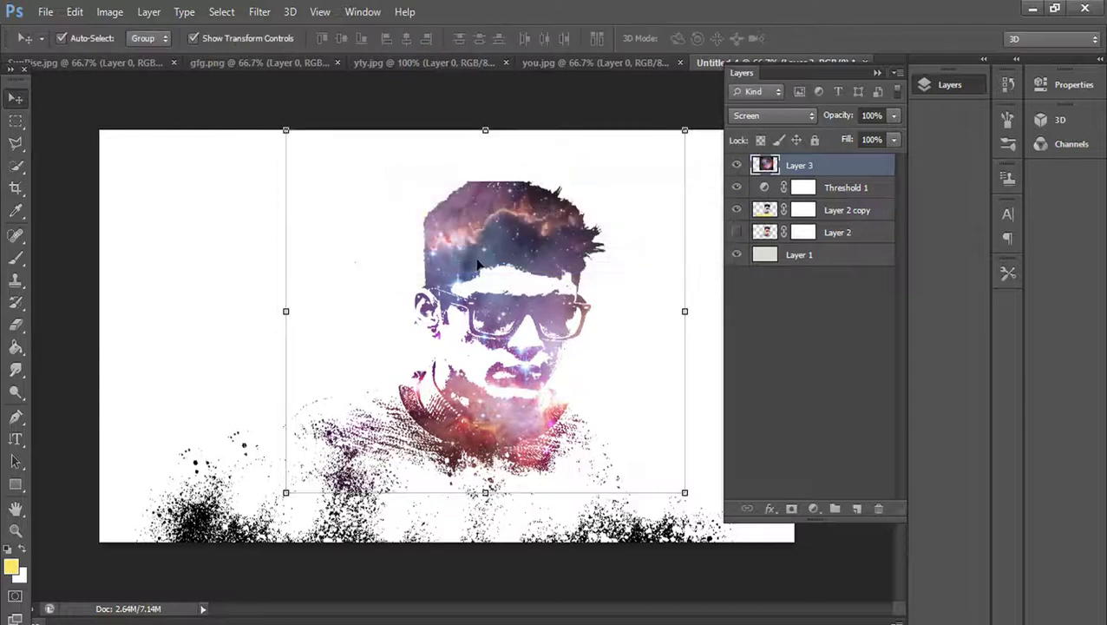
# With the Eraser active, set Layer 3 to Normal blending at 72% opacity
pyautogui.click(15, 325)
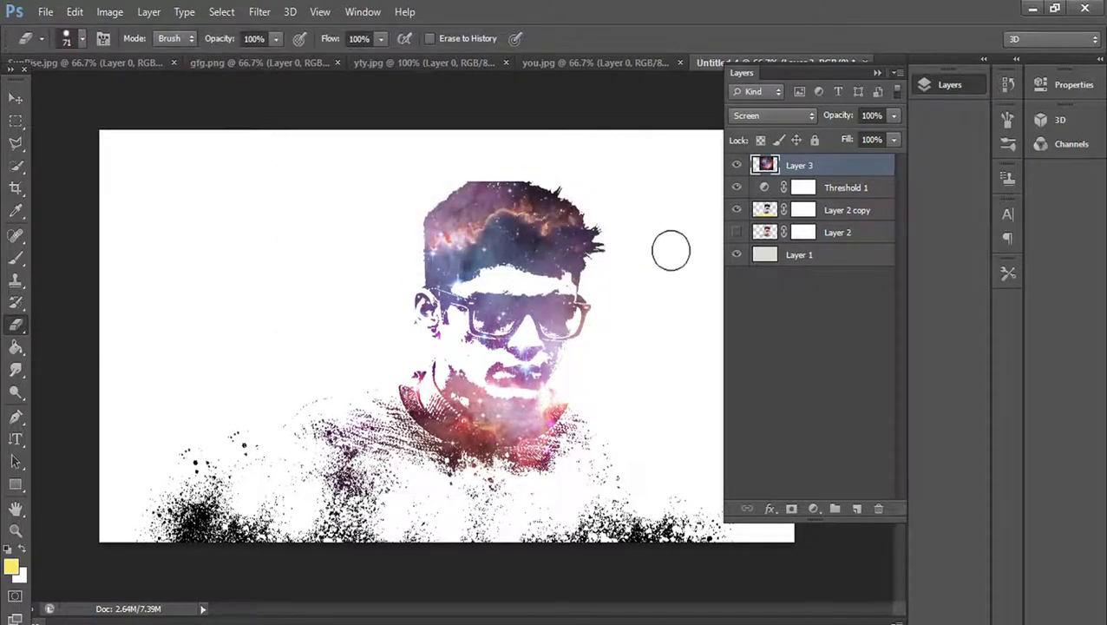
pyautogui.moveTo(657, 209); pyautogui.dragTo(657, 227)
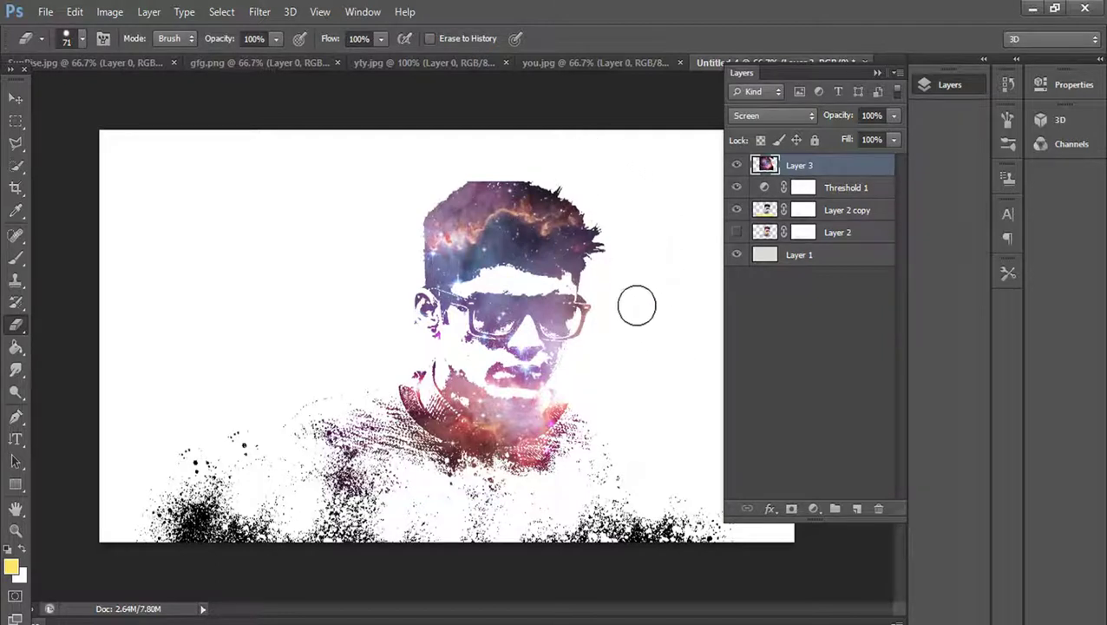
pyautogui.click(780, 115)
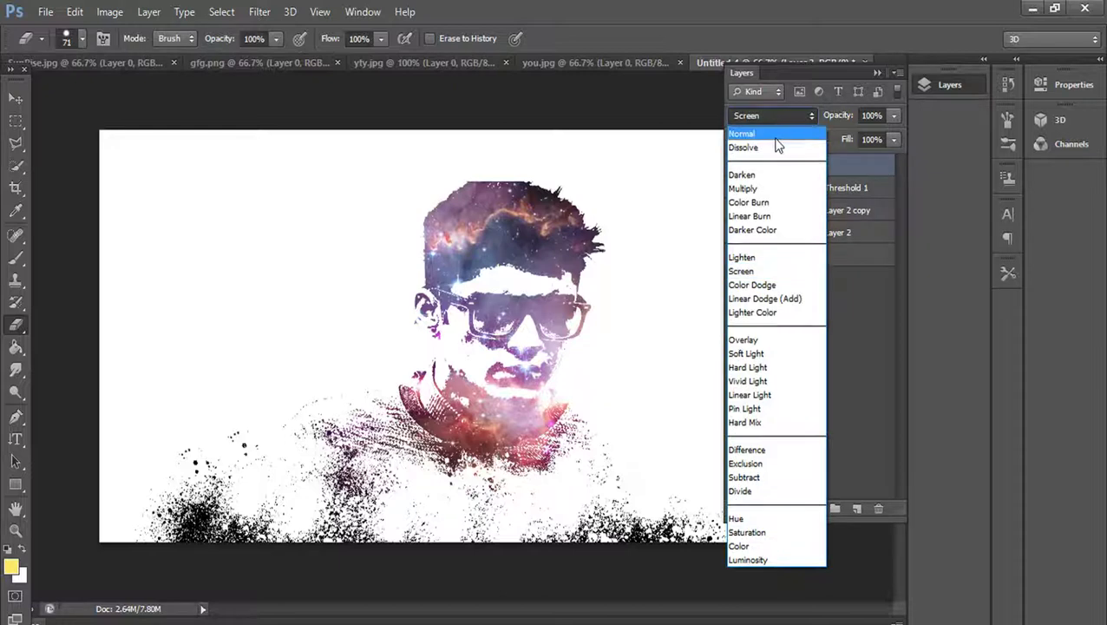
pyautogui.click(767, 131)
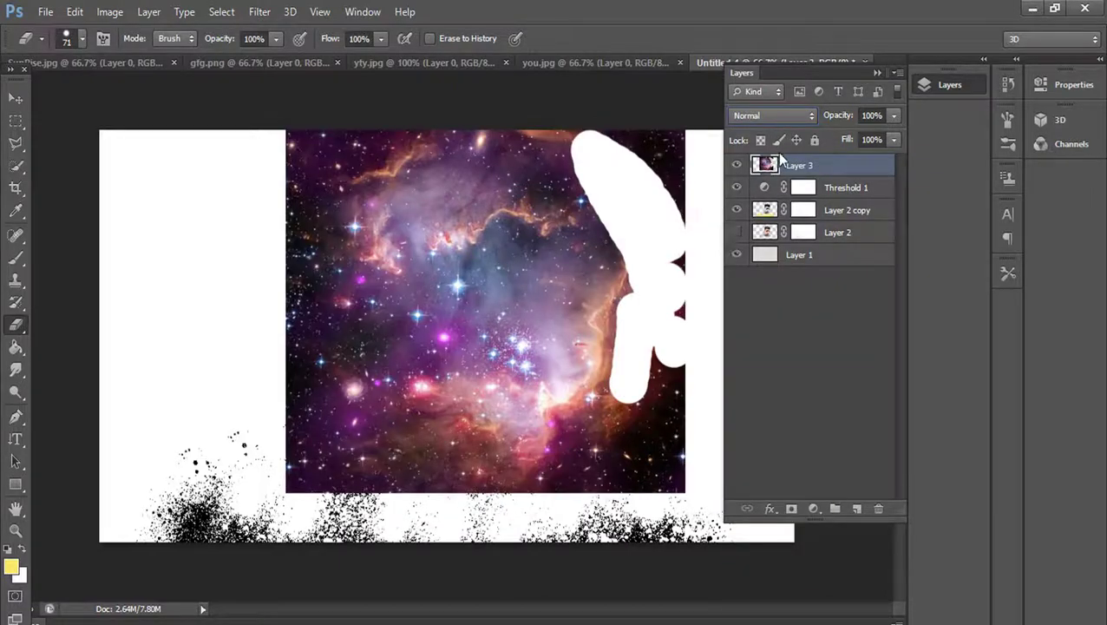
pyautogui.click(894, 115)
pyautogui.click(868, 135)
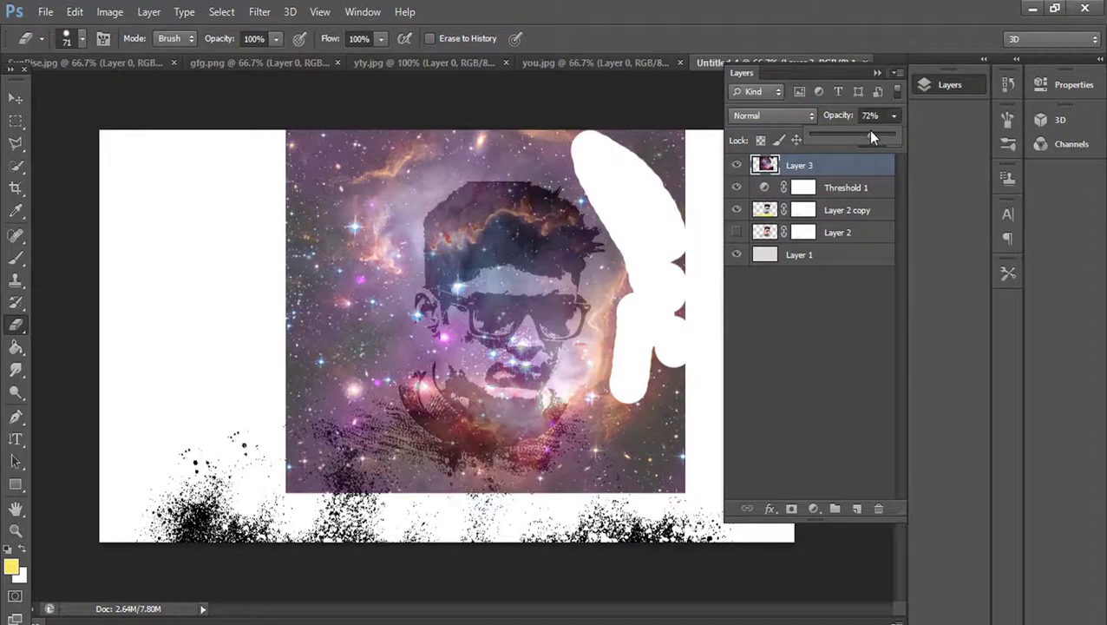
# Erase the galaxy at the upper right and along both shoulder edges
pyautogui.moveTo(687, 239); pyautogui.dragTo(692, 147)
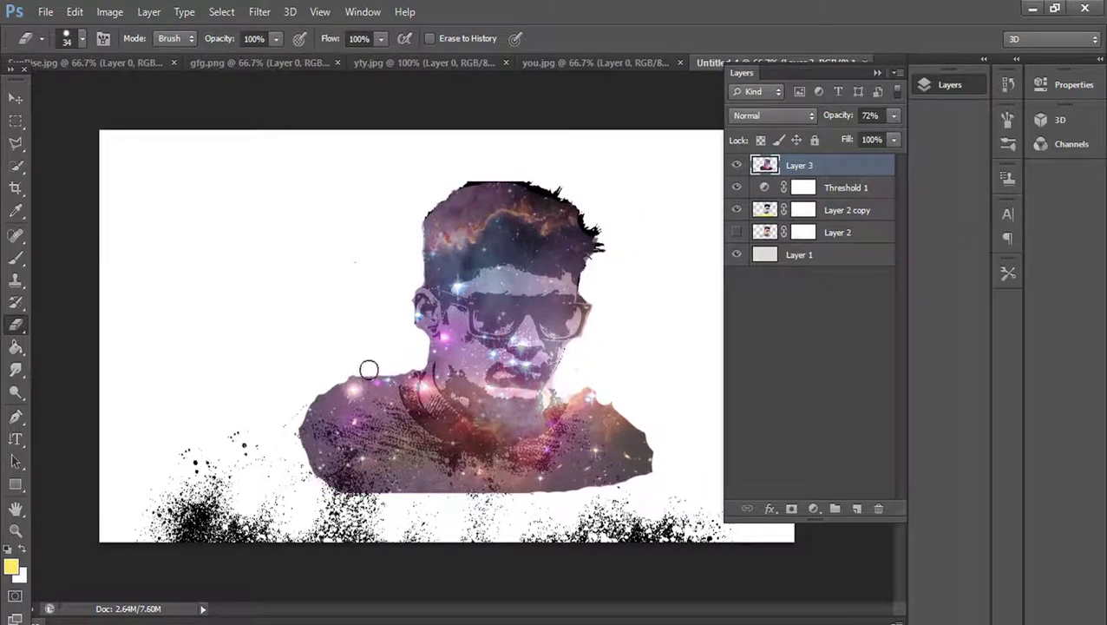
pyautogui.moveTo(304, 395); pyautogui.dragTo(291, 438)
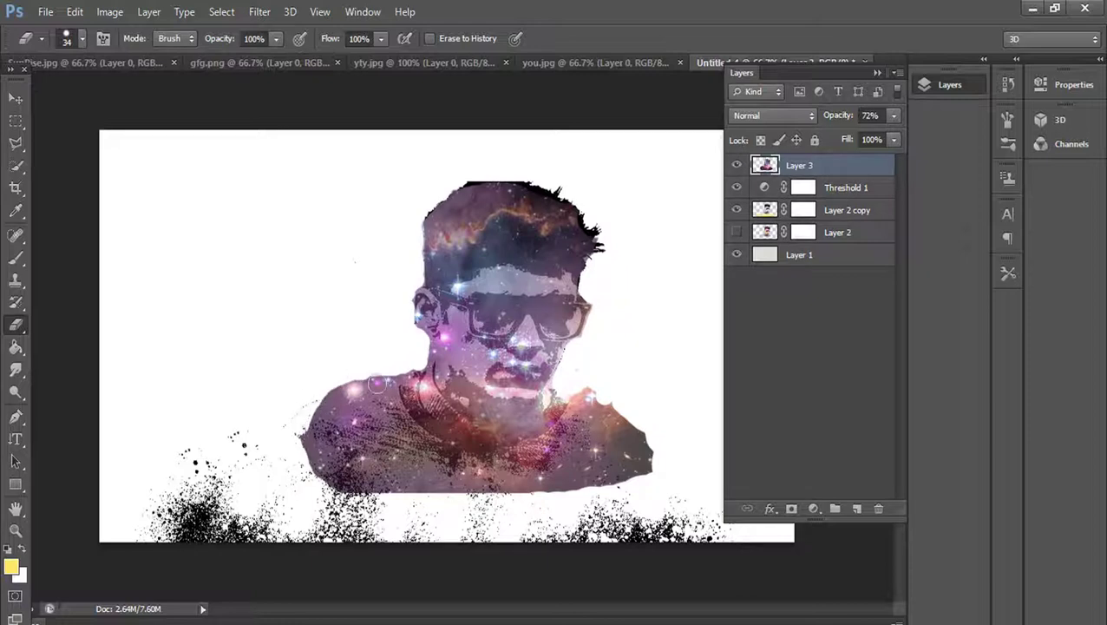
pyautogui.moveTo(385, 373); pyautogui.dragTo(298, 455)
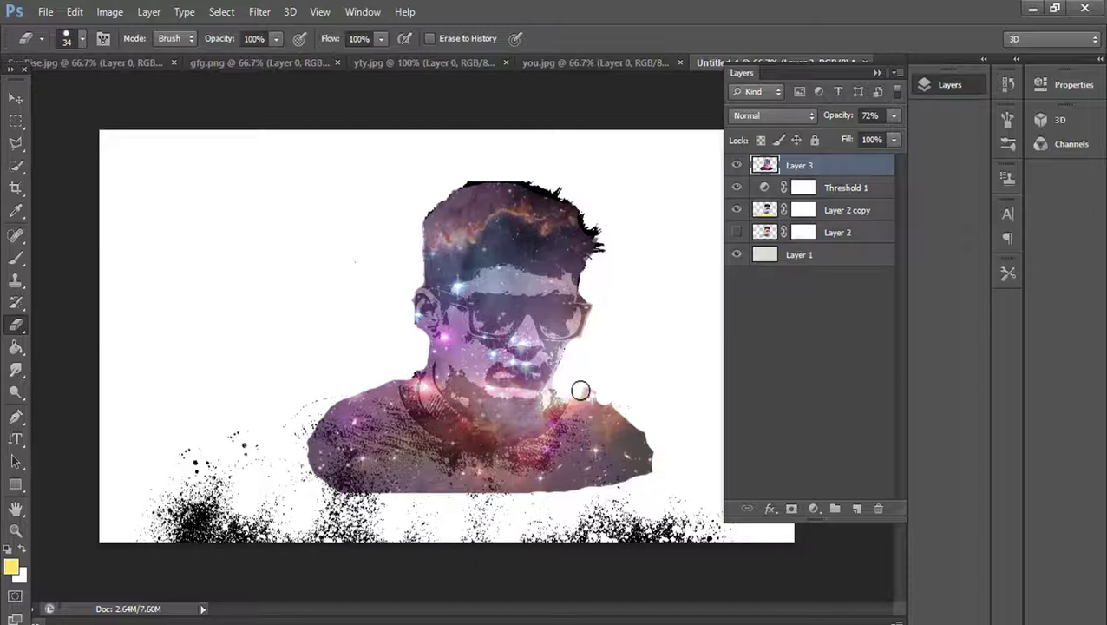
pyautogui.moveTo(578, 390)
pyautogui.mouseDown()
pyautogui.moveTo(618, 406)
pyautogui.moveTo(659, 454)
pyautogui.mouseUp()
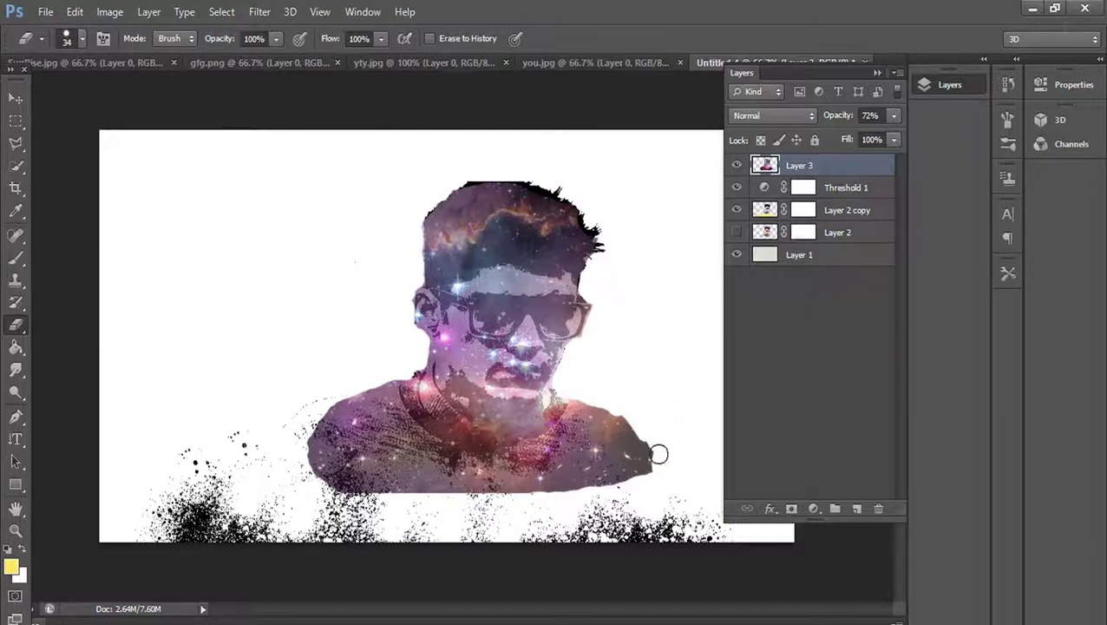
pyautogui.click(768, 115)
# Set Layer 3's blend mode to Screen, briefly trying Normal before settling on Screen
pyautogui.click(751, 269)
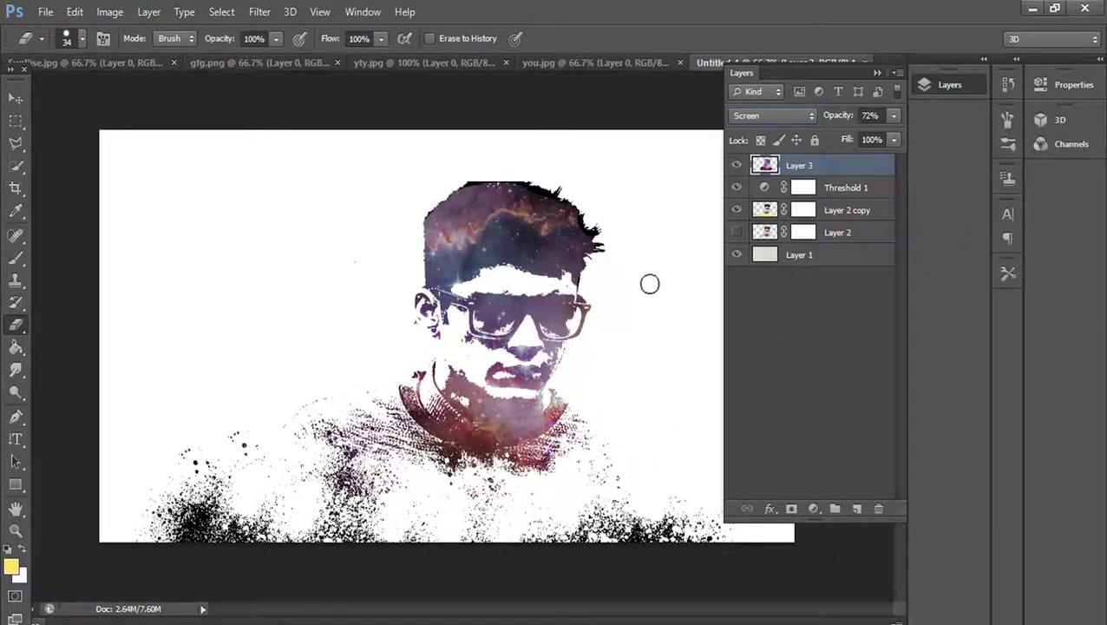
pyautogui.click(782, 116)
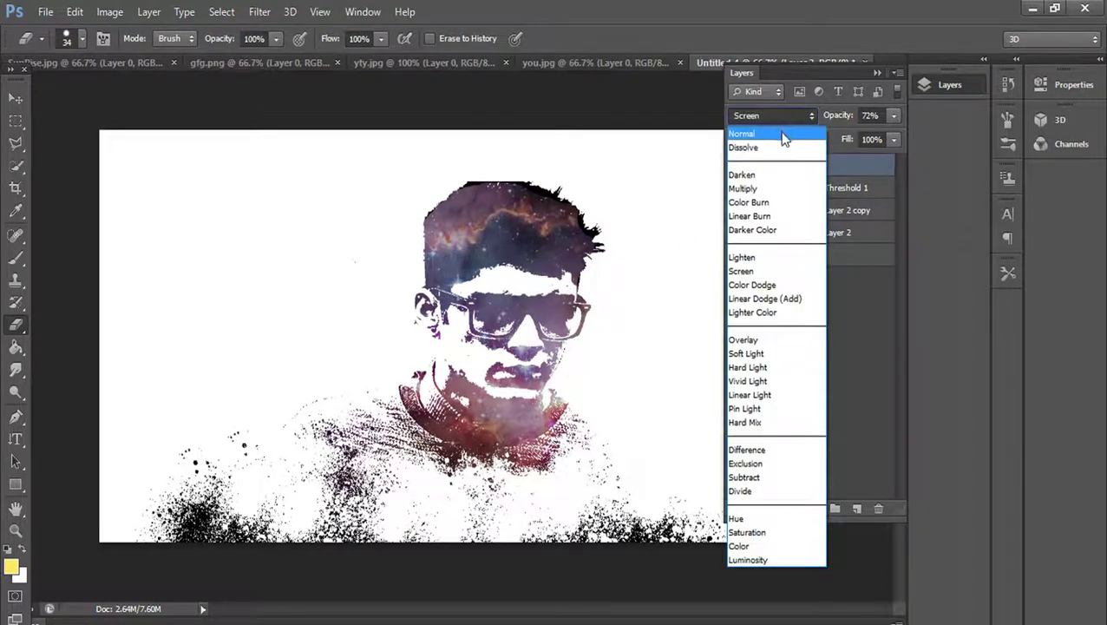
pyautogui.click(780, 134)
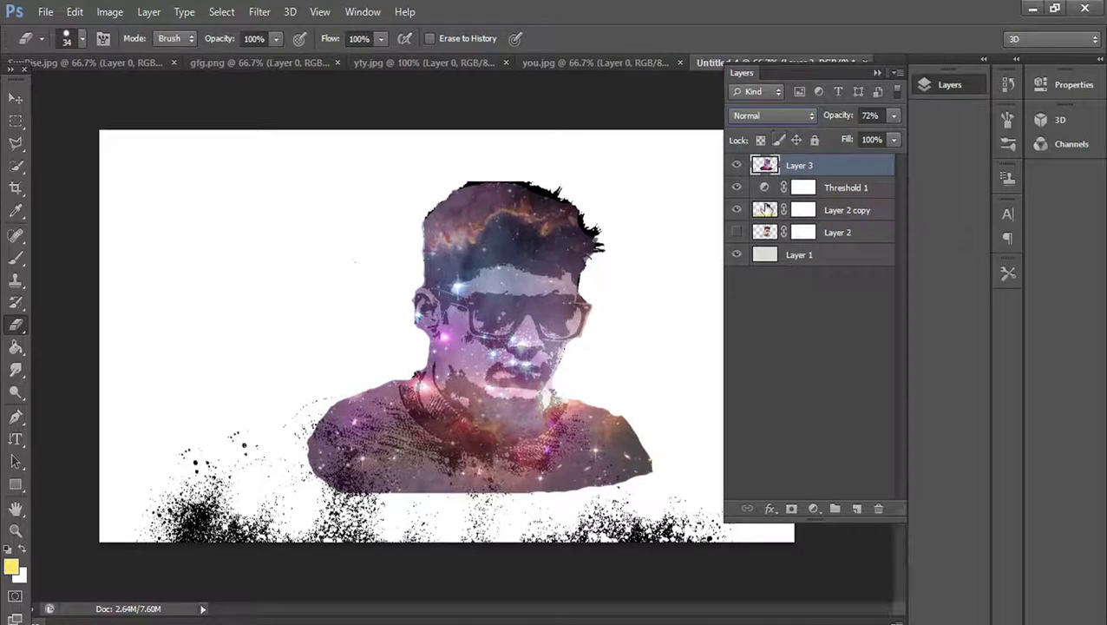
pyautogui.click(787, 116)
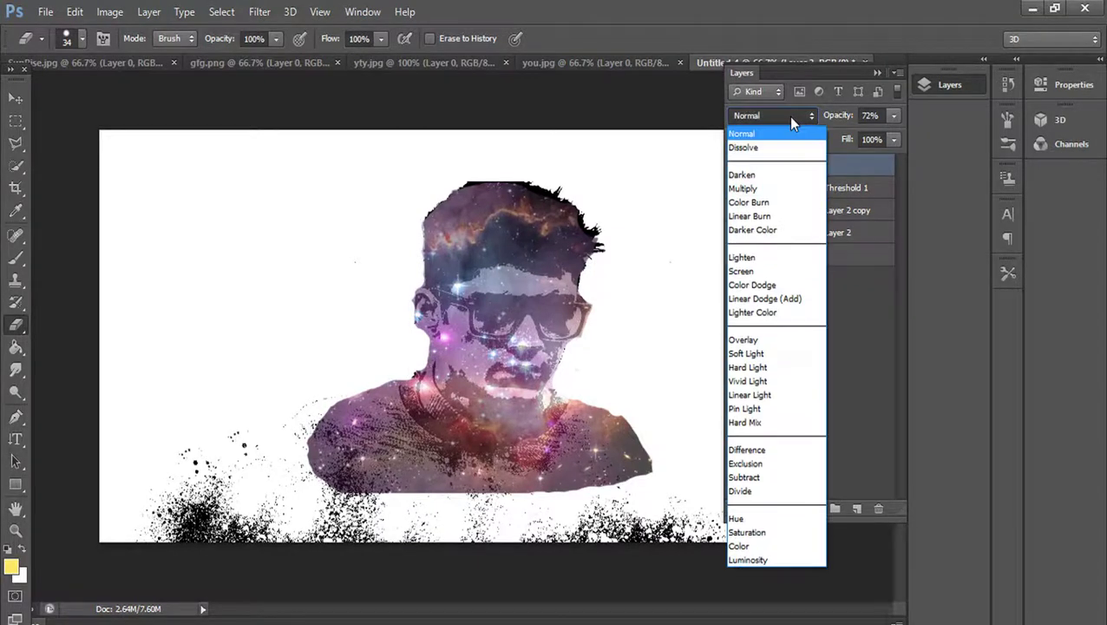
pyautogui.click(767, 272)
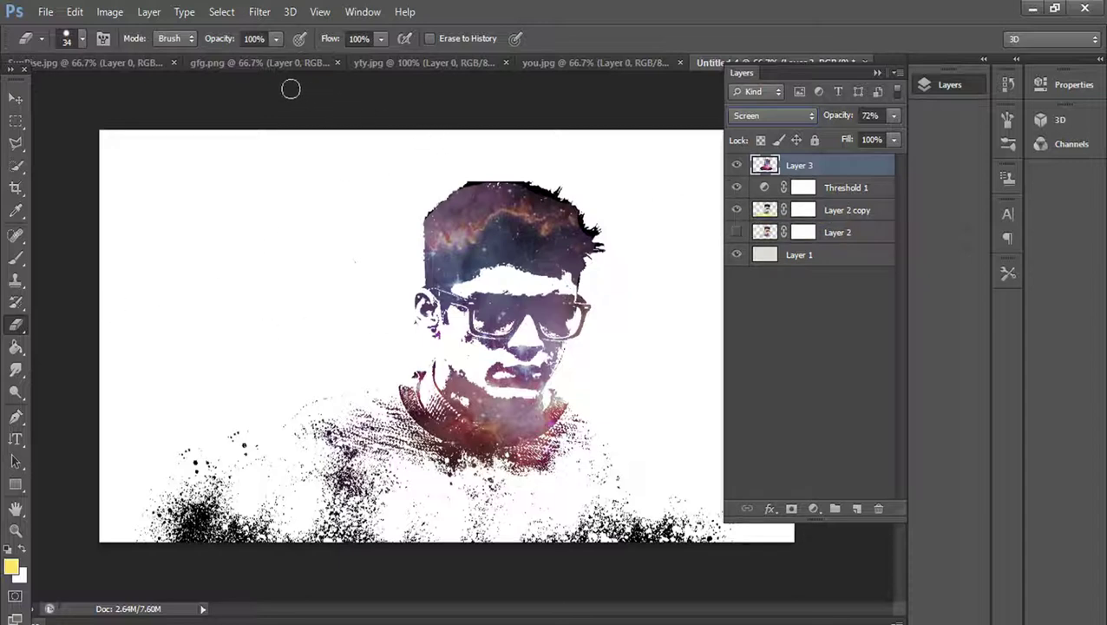
# Select all of SunRise.jpg and paste it into Untitled-1 as Layer 4
pyautogui.click(255, 62)
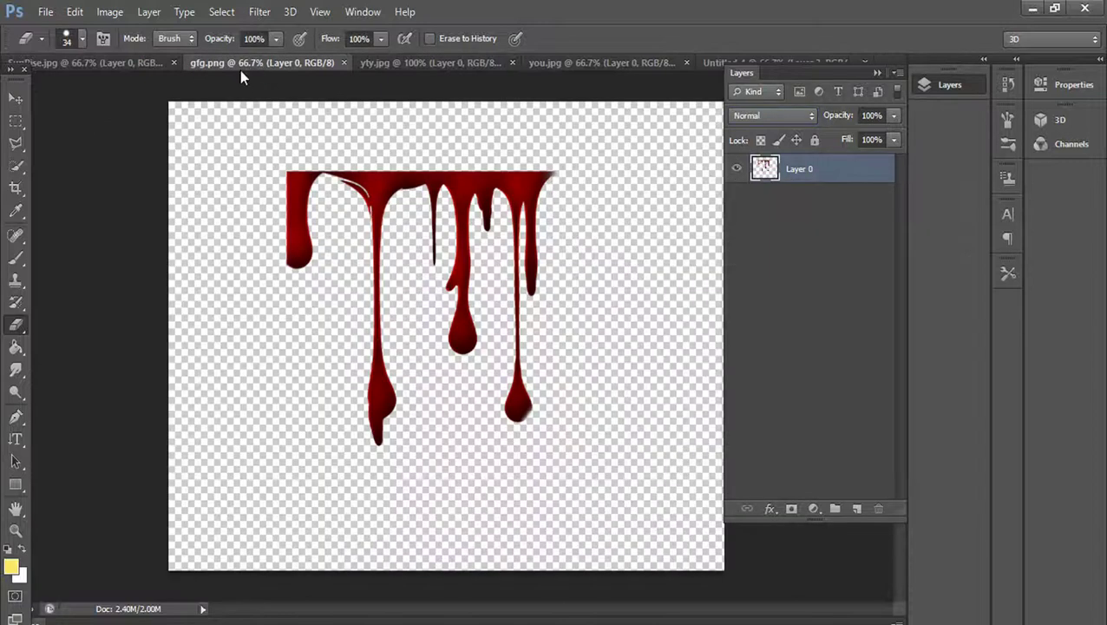
pyautogui.click(147, 63)
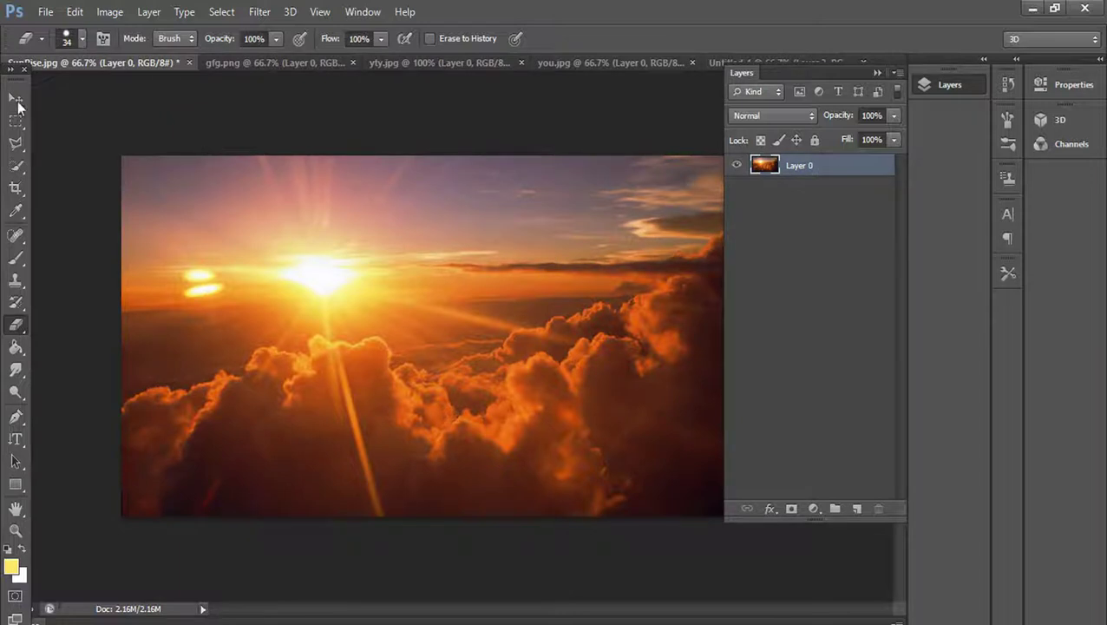
pyautogui.click(14, 99)
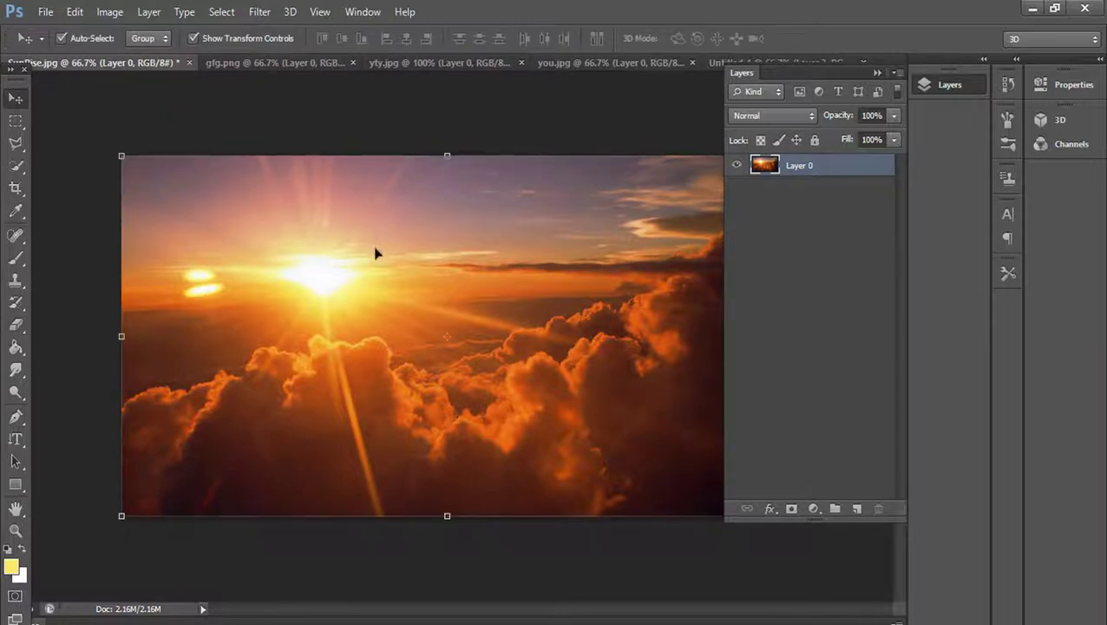
pyautogui.hotkey('ctrl', 'a')
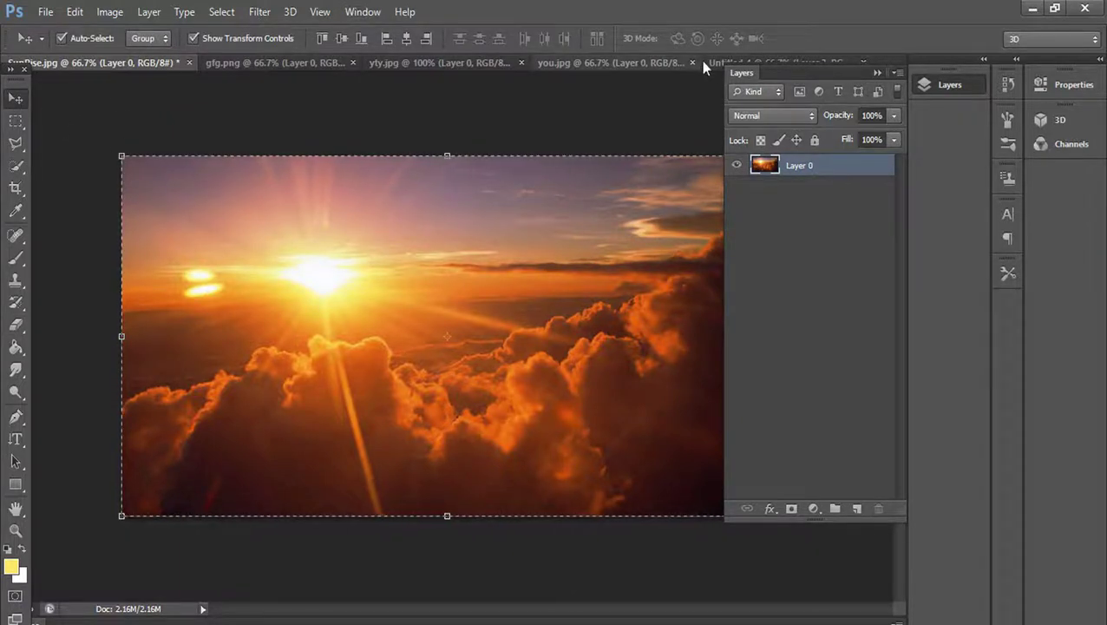
pyautogui.click(716, 62)
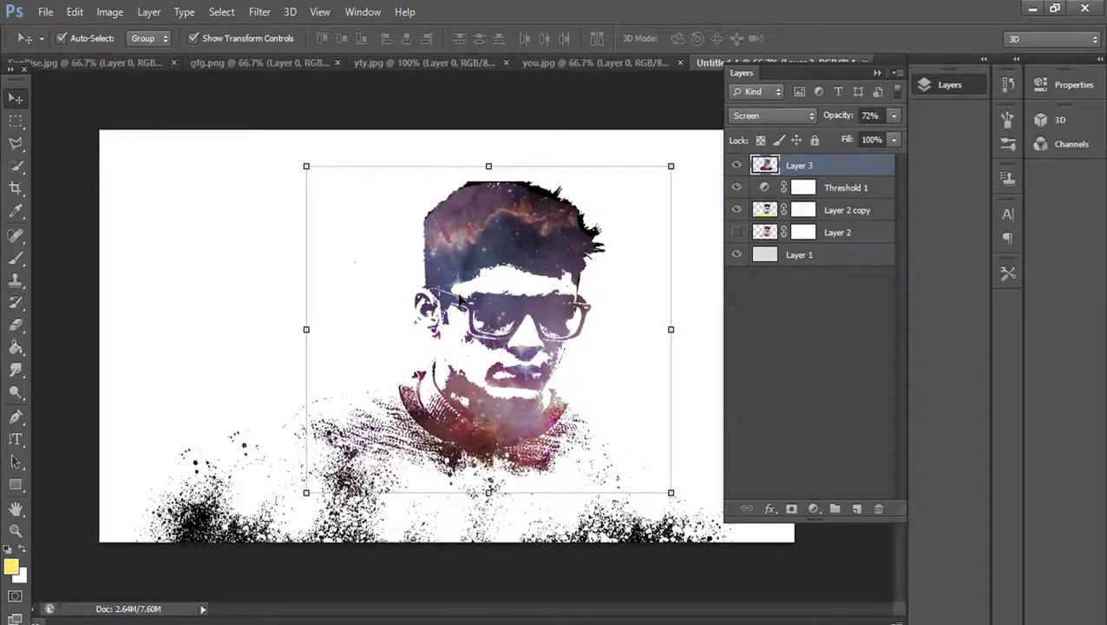
pyautogui.hotkey('ctrl', 'v')
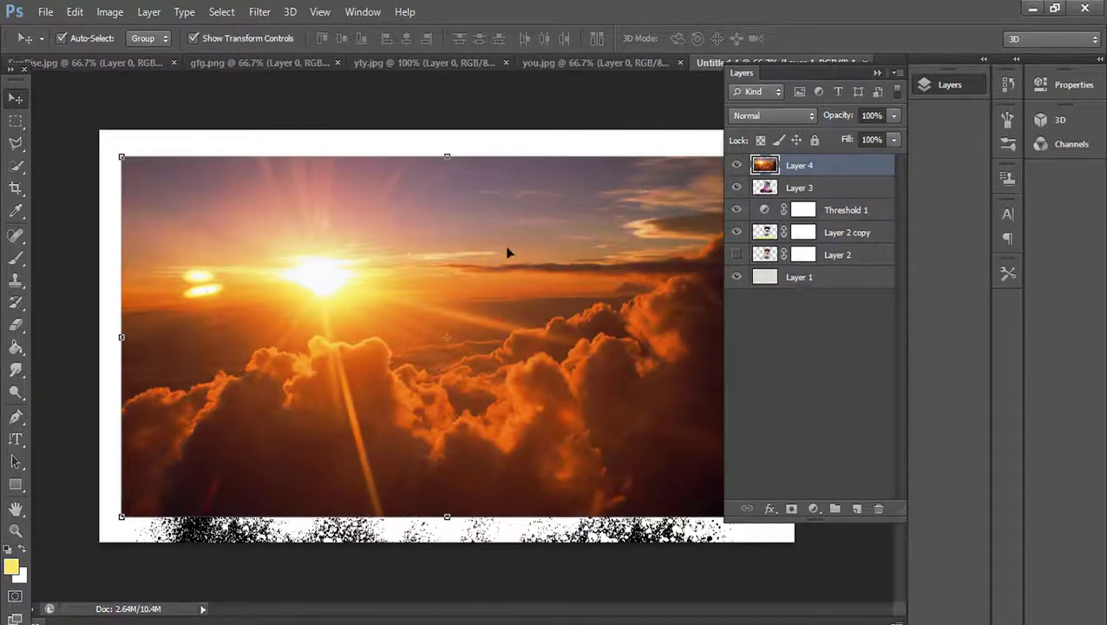
# Hide the sunrise Layer 4 and raise the galaxy Layer 3 to 100% opacity
pyautogui.click(770, 117)
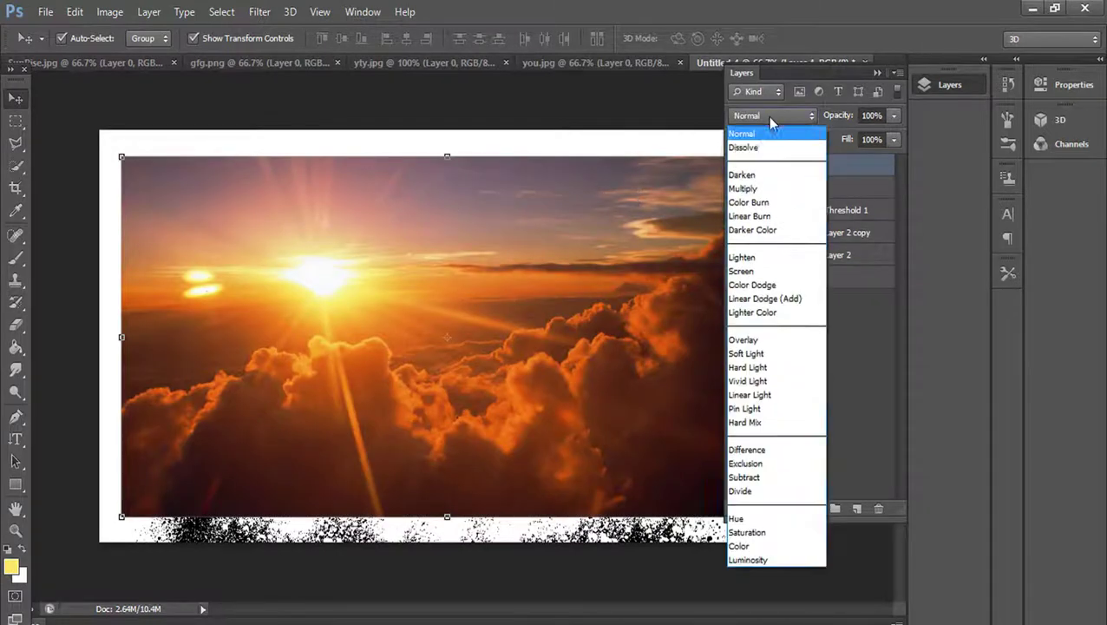
pyautogui.click(733, 132)
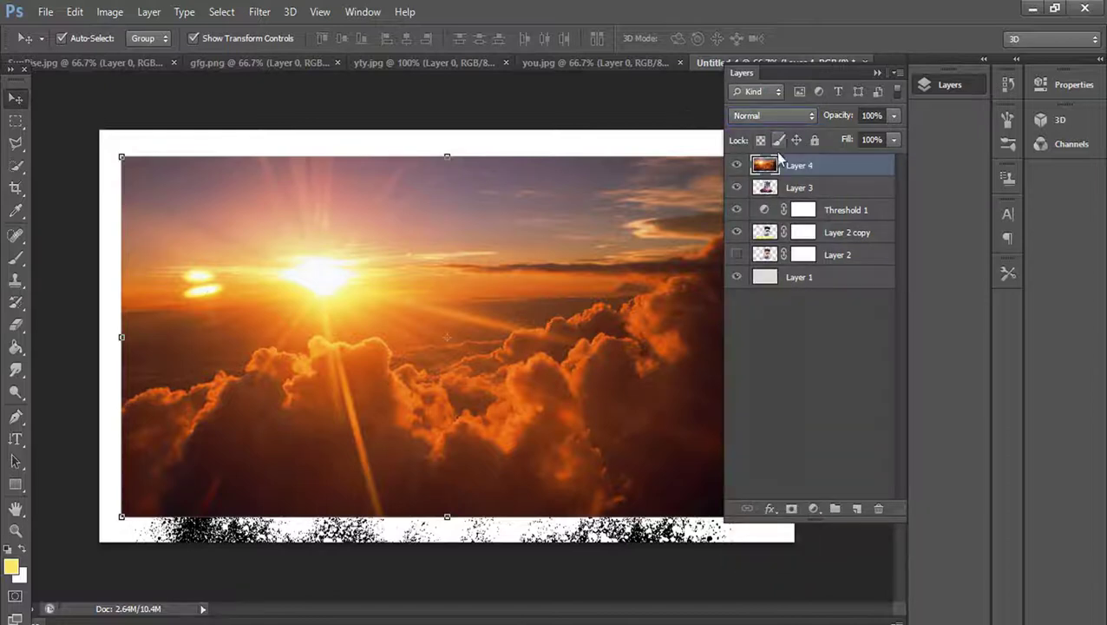
pyautogui.click(737, 165)
pyautogui.click(767, 188)
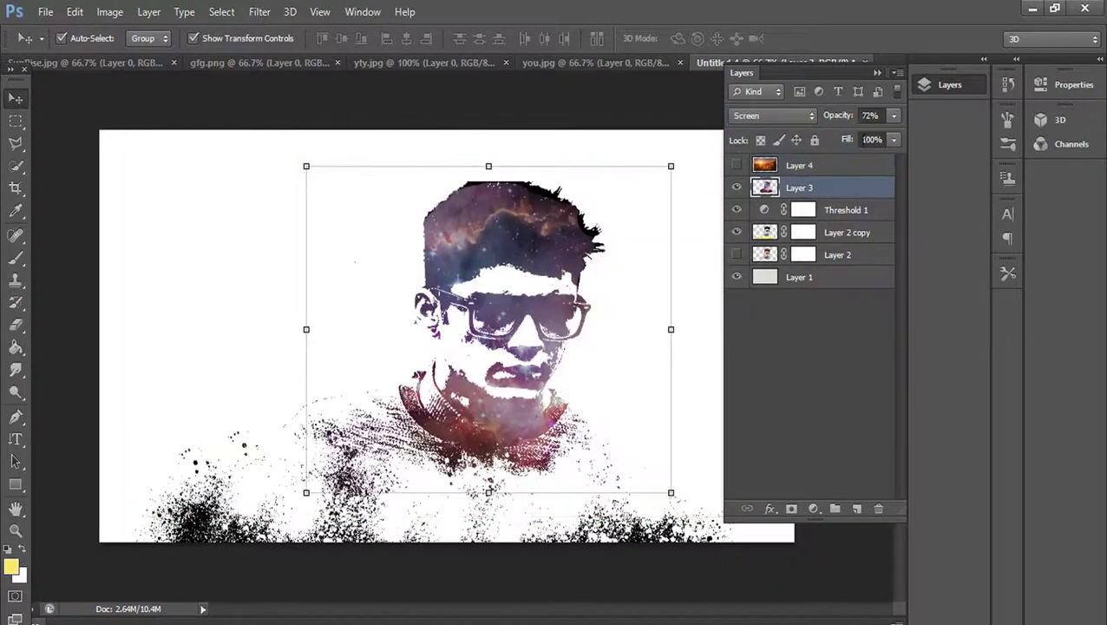
pyautogui.click(891, 117)
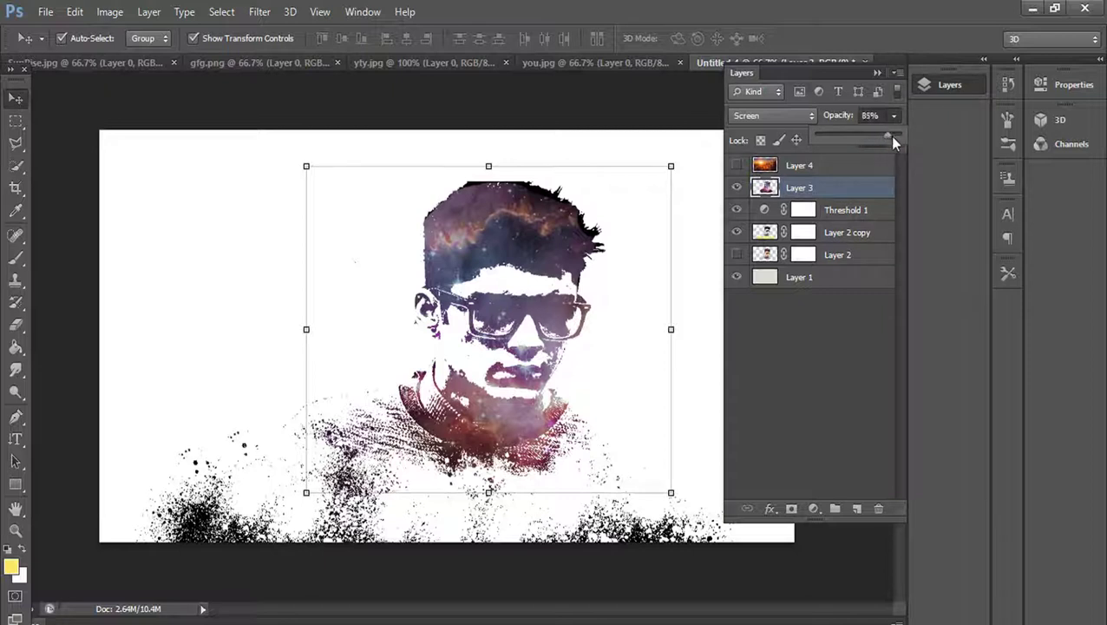
pyautogui.moveTo(889, 136); pyautogui.dragTo(906, 137)
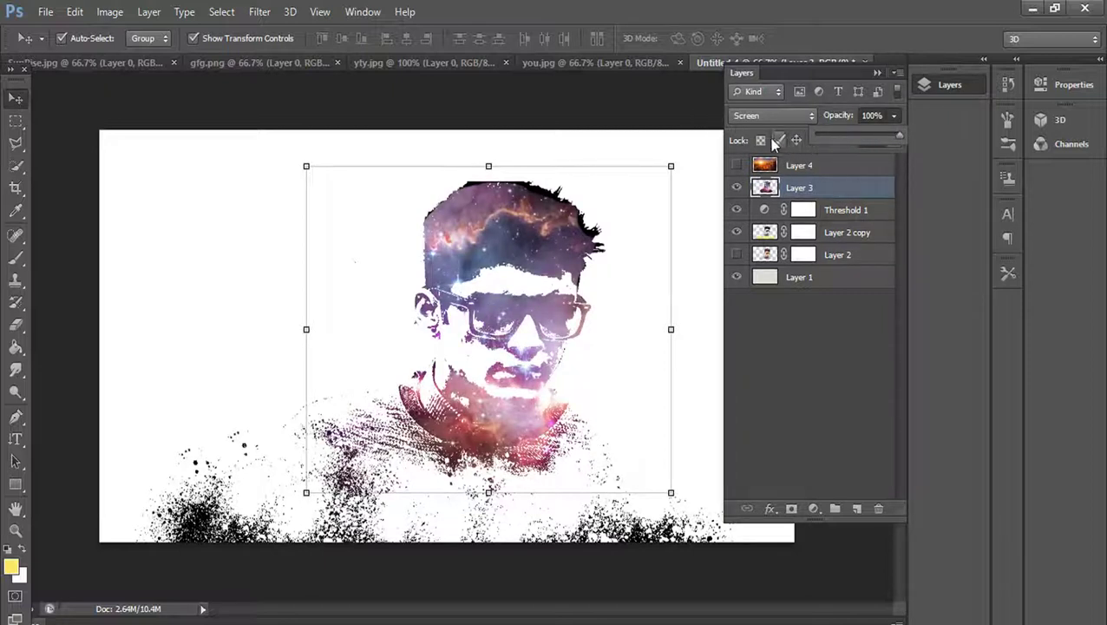
# Show Layer 4 again and set its blend mode to Screen
pyautogui.click(749, 166)
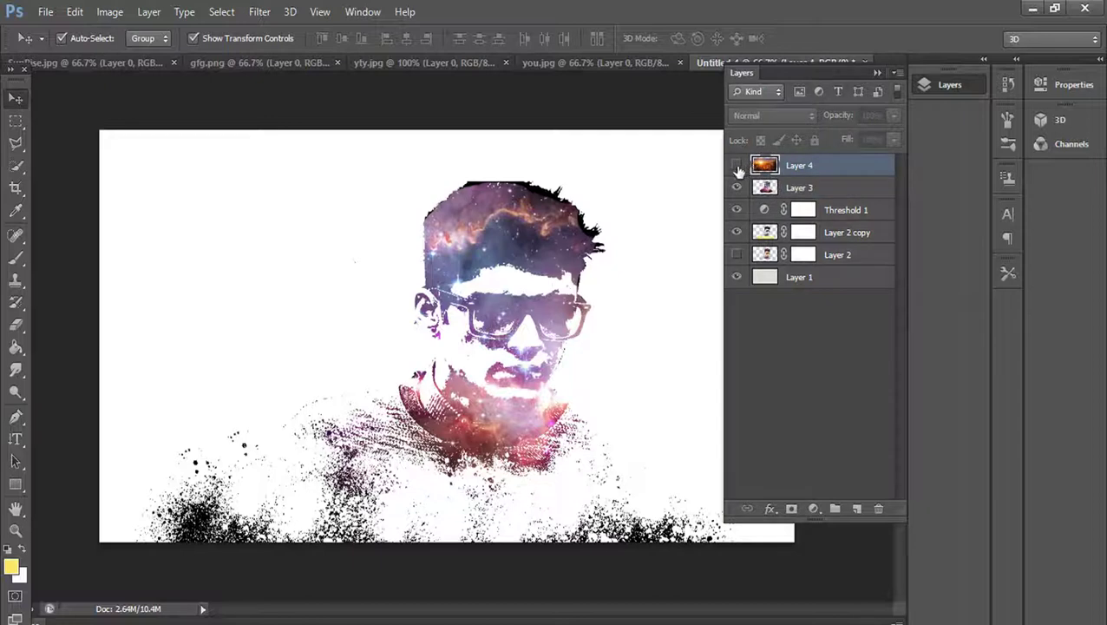
pyautogui.click(737, 166)
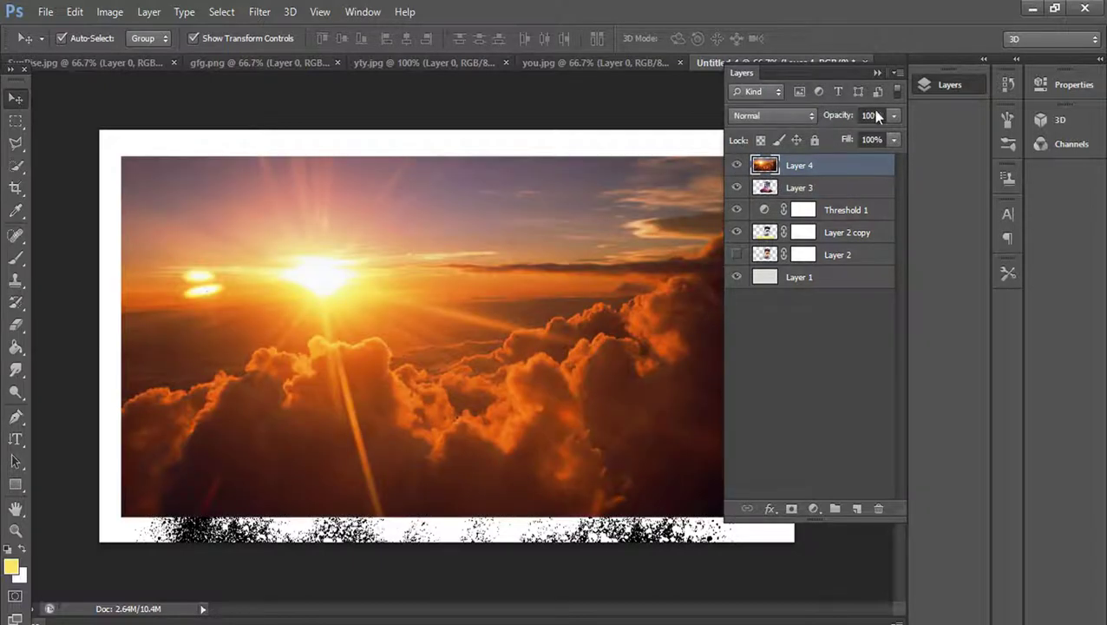
pyautogui.click(791, 118)
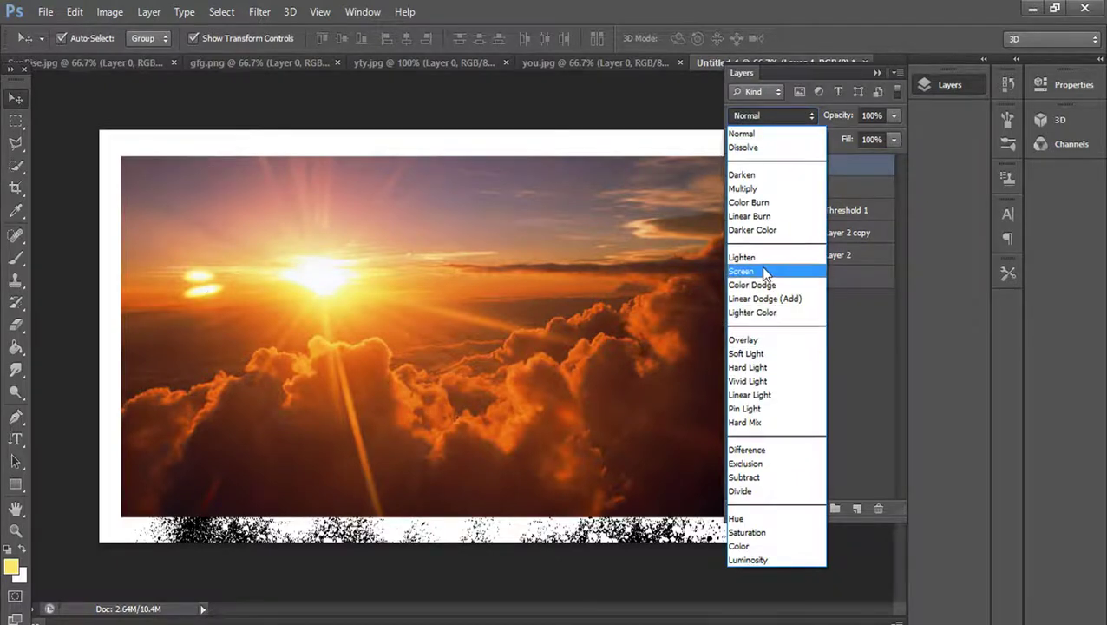
pyautogui.click(766, 272)
# Move Layer 4 down over the body and adjust its width and horizontal position
pyautogui.moveTo(467, 223); pyautogui.dragTo(482, 336)
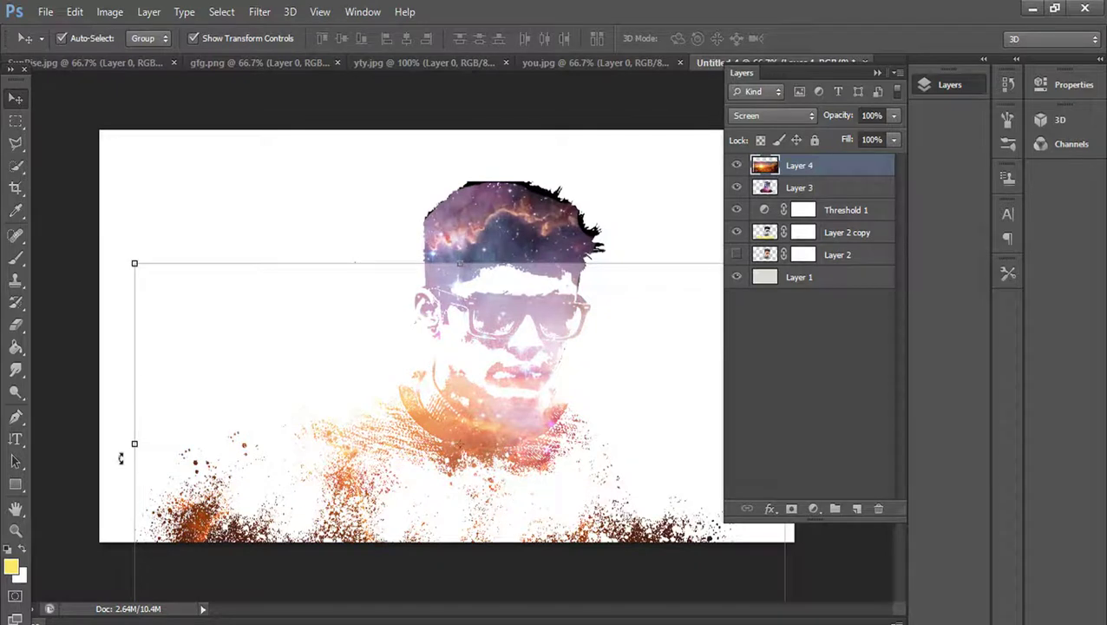
pyautogui.moveTo(134, 446); pyautogui.dragTo(358, 446)
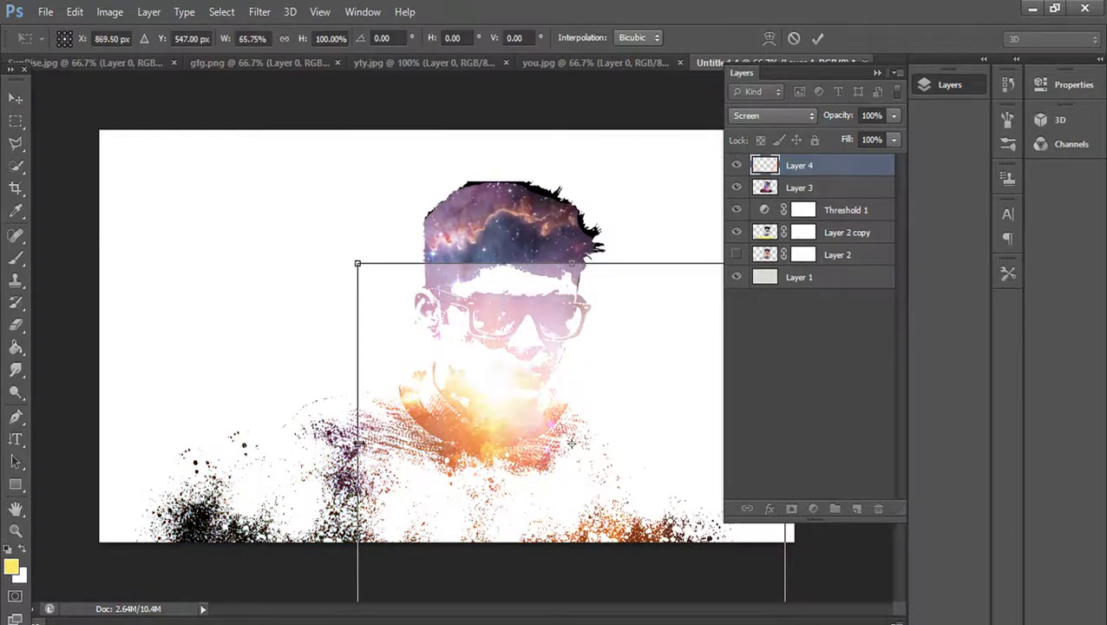
pyautogui.moveTo(356, 261); pyautogui.dragTo(403, 390)
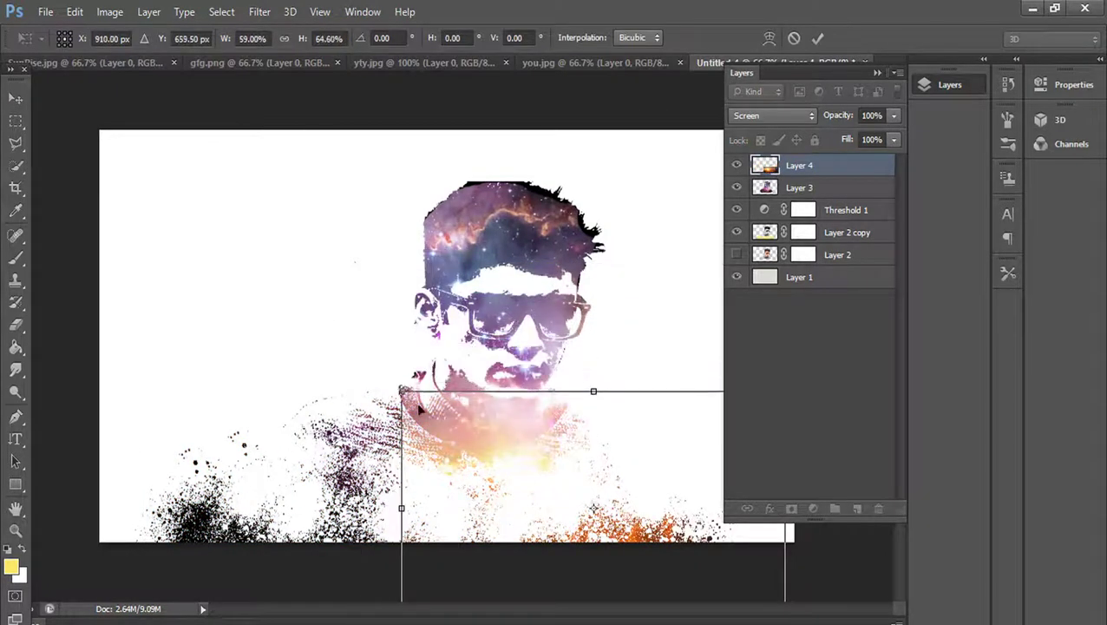
pyautogui.moveTo(451, 435); pyautogui.dragTo(283, 425)
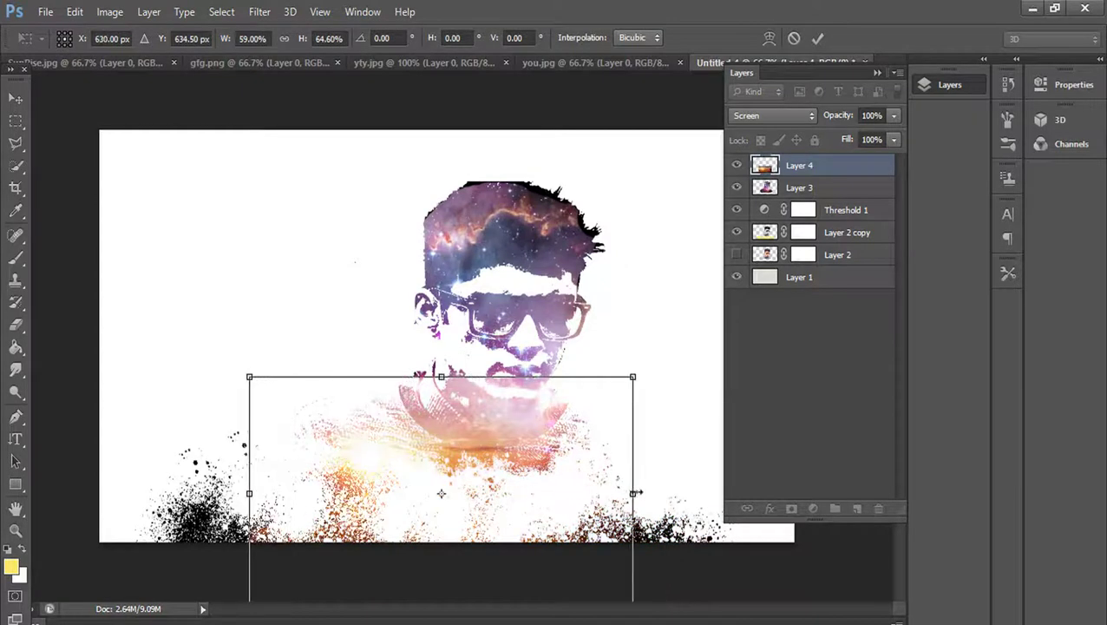
pyautogui.moveTo(648, 489); pyautogui.dragTo(819, 425)
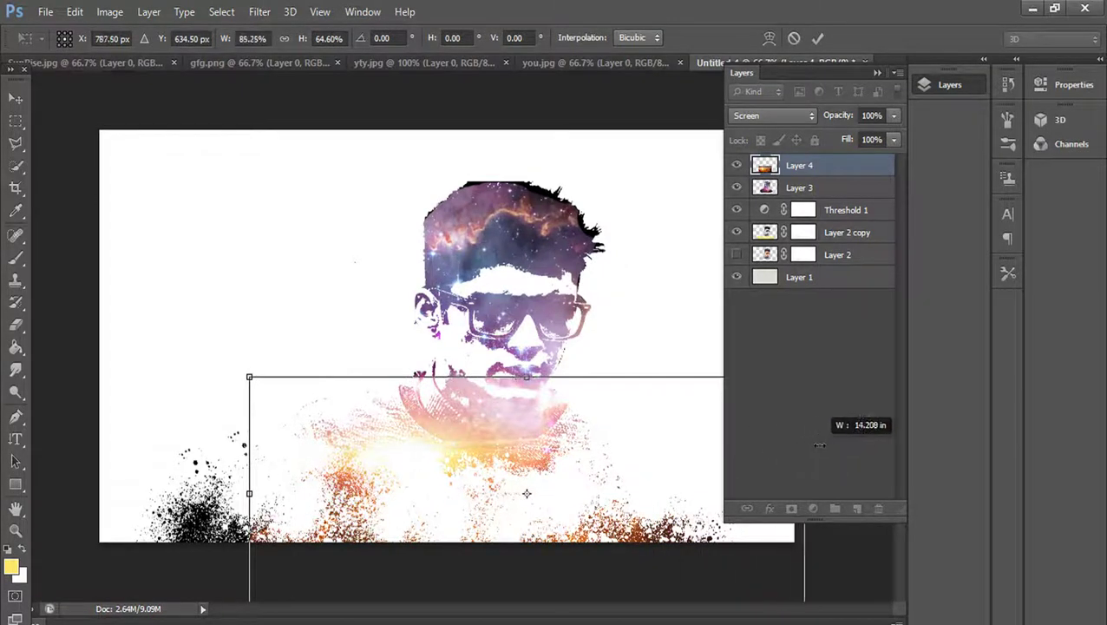
pyautogui.moveTo(486, 414); pyautogui.dragTo(543, 414)
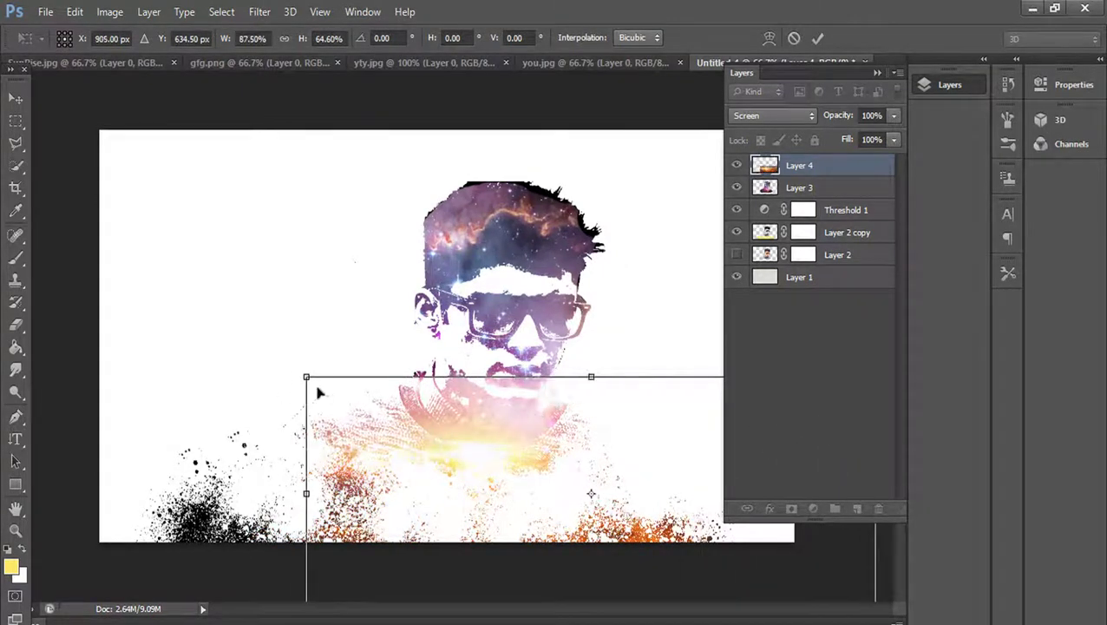
pyautogui.moveTo(302, 376)
pyautogui.mouseDown()
pyautogui.moveTo(303, 363)
pyautogui.moveTo(264, 428)
pyautogui.mouseUp()
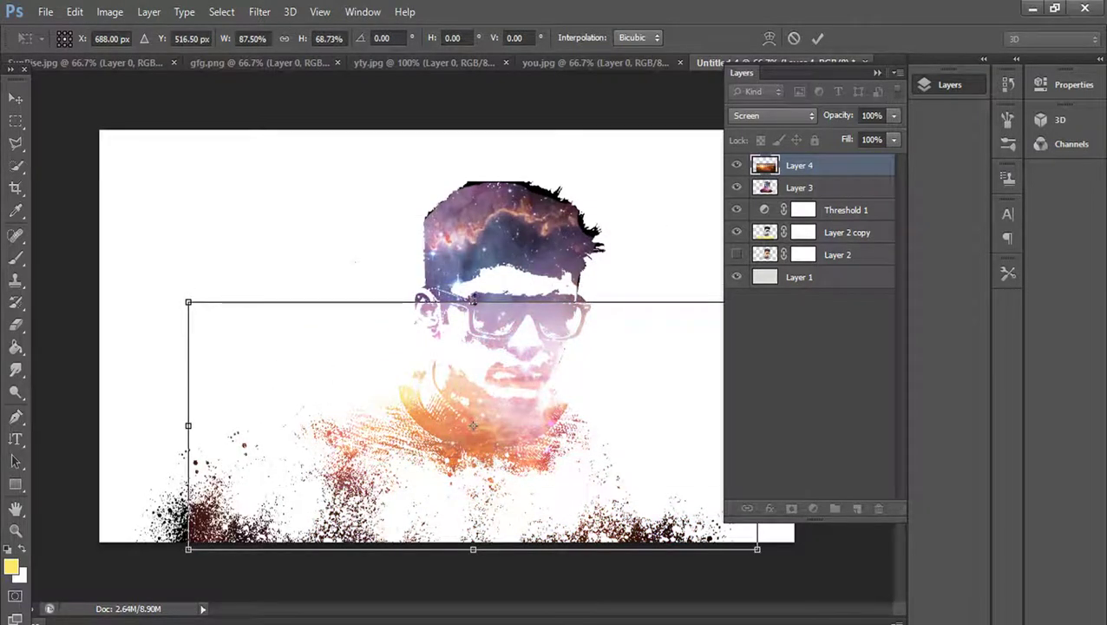
# Flatten Layer 4 to about 93.33% by 41.43% over the lower torso and commit
pyautogui.moveTo(472, 302); pyautogui.dragTo(473, 381)
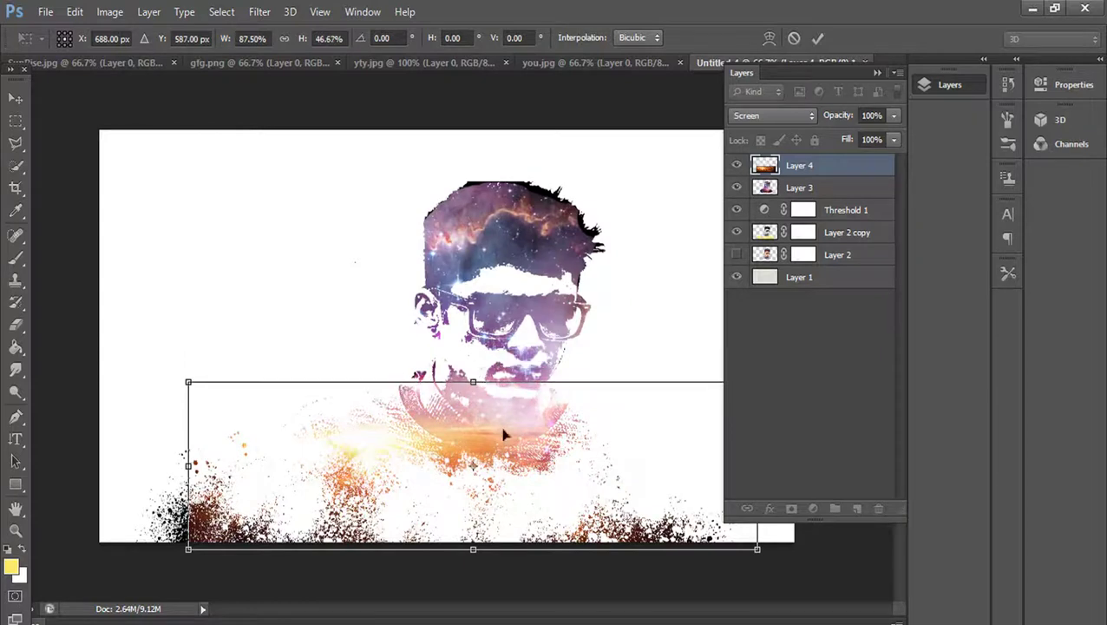
pyautogui.moveTo(483, 546); pyautogui.dragTo(483, 557)
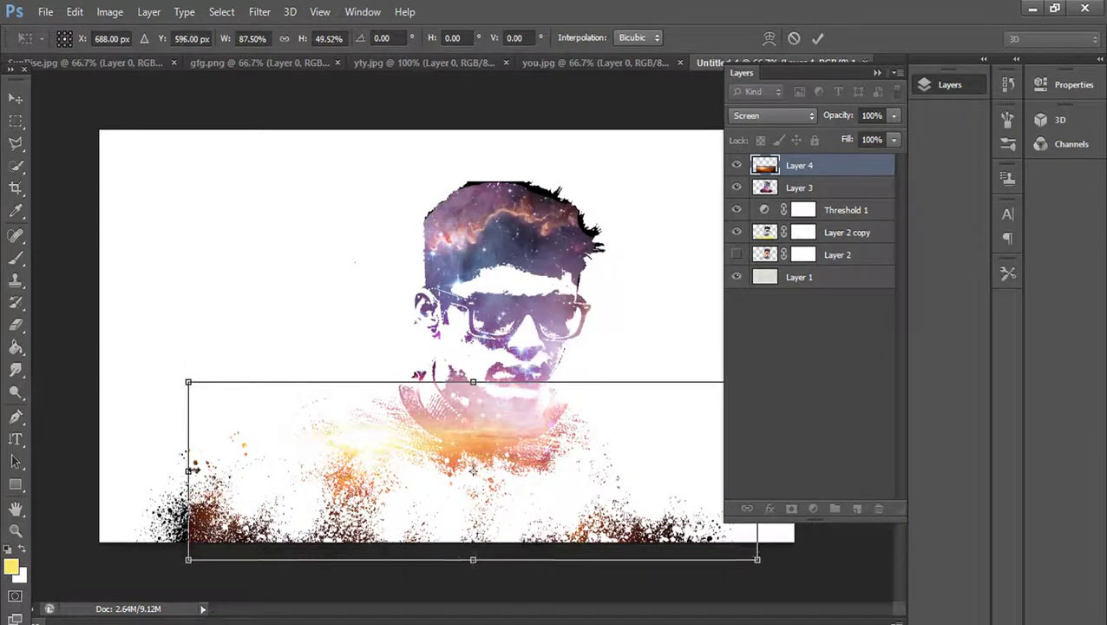
pyautogui.moveTo(189, 470); pyautogui.dragTo(150, 470)
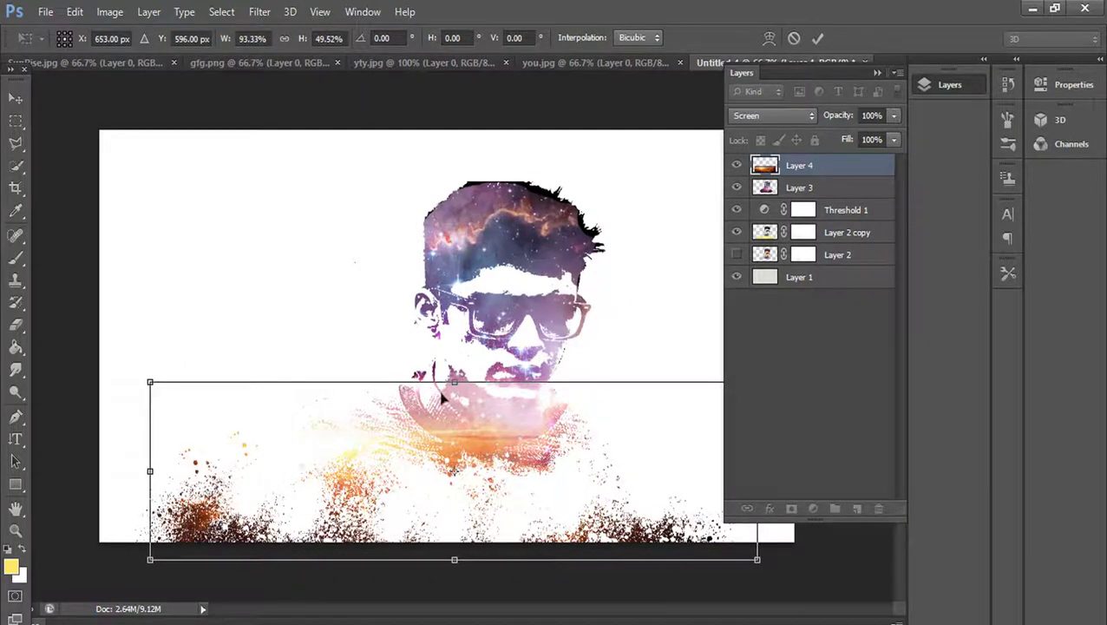
pyautogui.moveTo(455, 383); pyautogui.dragTo(466, 406)
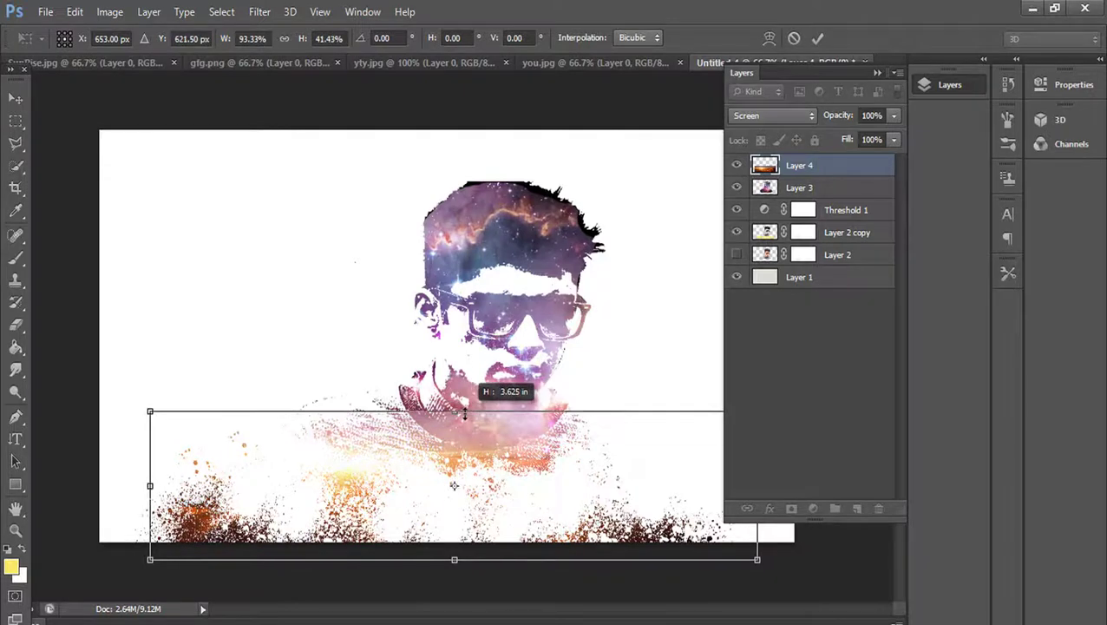
pyautogui.press('Return')
pyautogui.press('e')
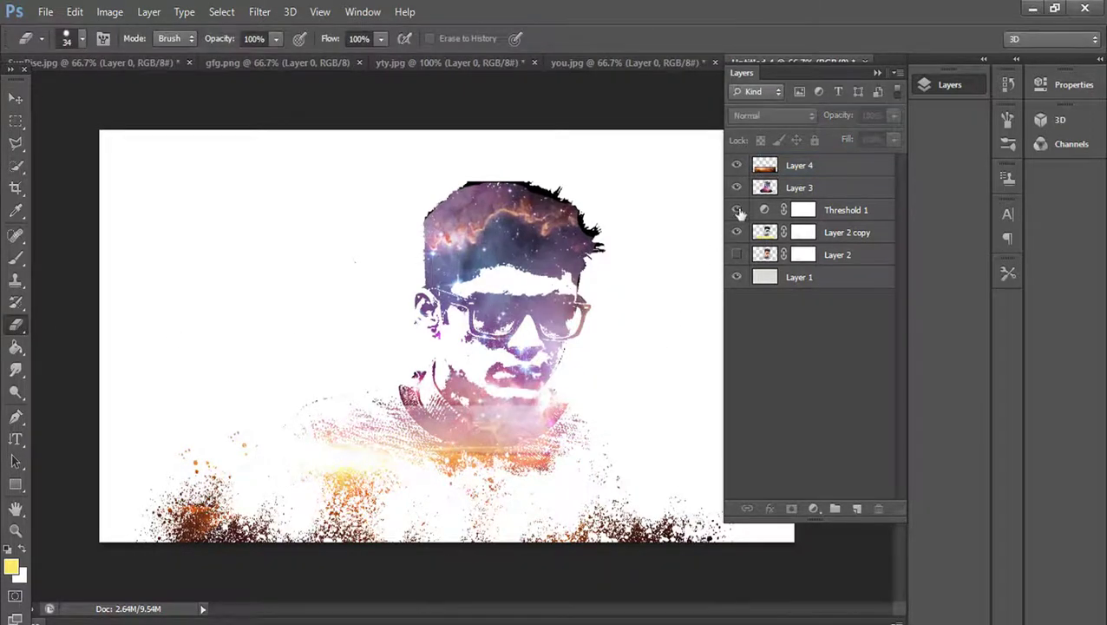
pyautogui.click(766, 165)
pyautogui.moveTo(539, 407)
pyautogui.mouseDown()
pyautogui.moveTo(482, 408)
pyautogui.moveTo(496, 415)
pyautogui.moveTo(383, 403)
pyautogui.moveTo(445, 420)
pyautogui.moveTo(587, 421)
pyautogui.moveTo(480, 424)
pyautogui.moveTo(531, 425)
pyautogui.moveTo(473, 434)
pyautogui.moveTo(434, 424)
pyautogui.moveTo(494, 453)
pyautogui.mouseUp()
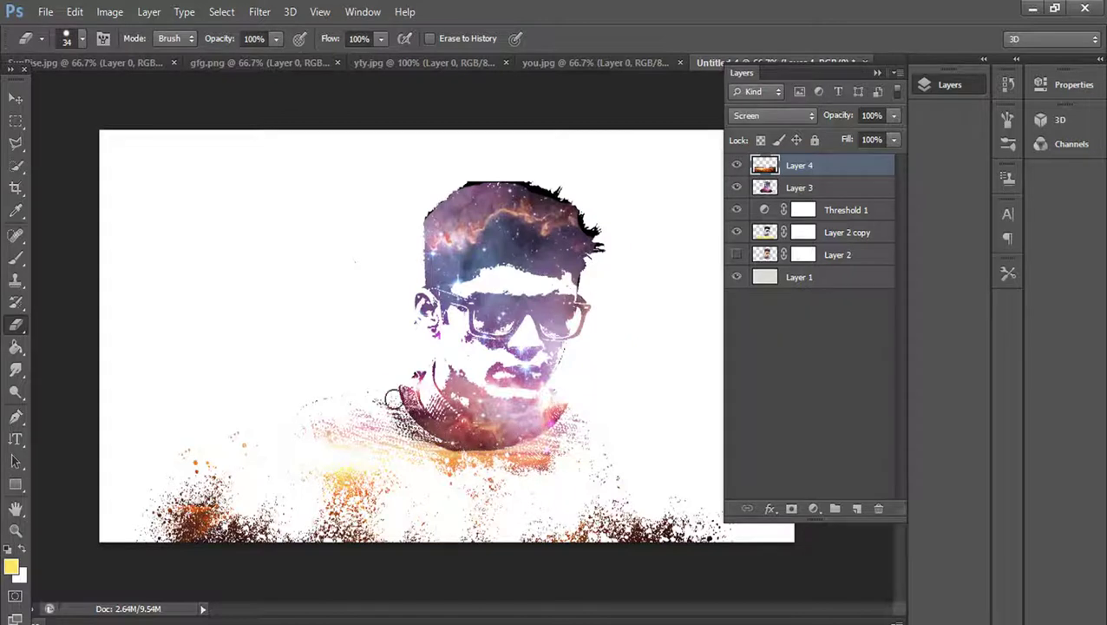
pyautogui.hotkey('ctrl', 'z')
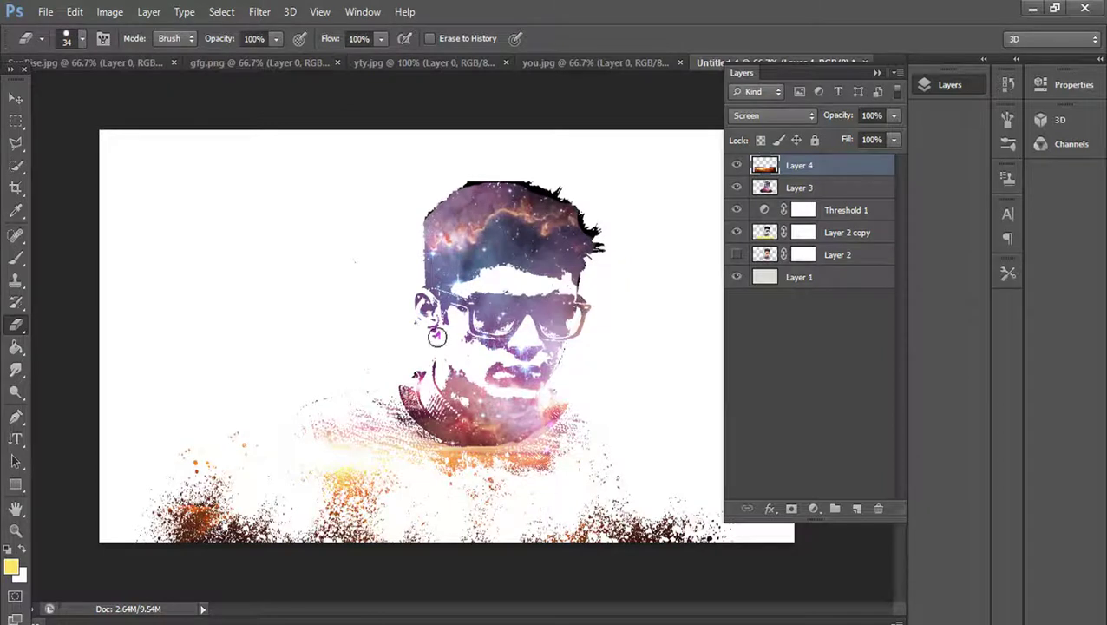
pyautogui.click(760, 279)
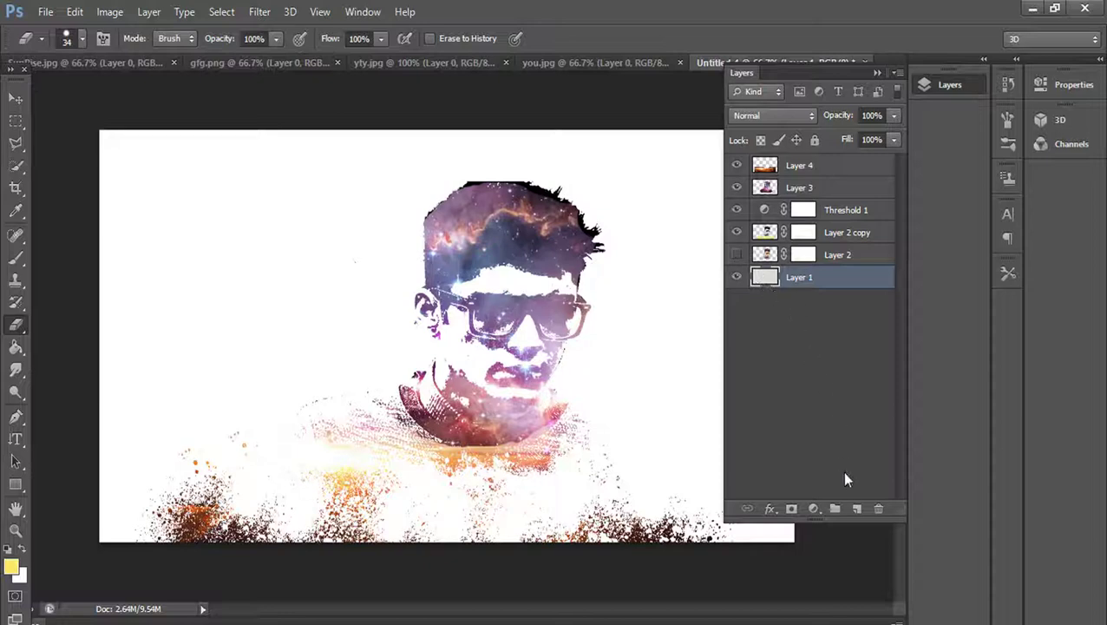
# Add a new Layer 5 below Threshold 1 with initial speckled brush strokes on the left
pyautogui.click(856, 507)
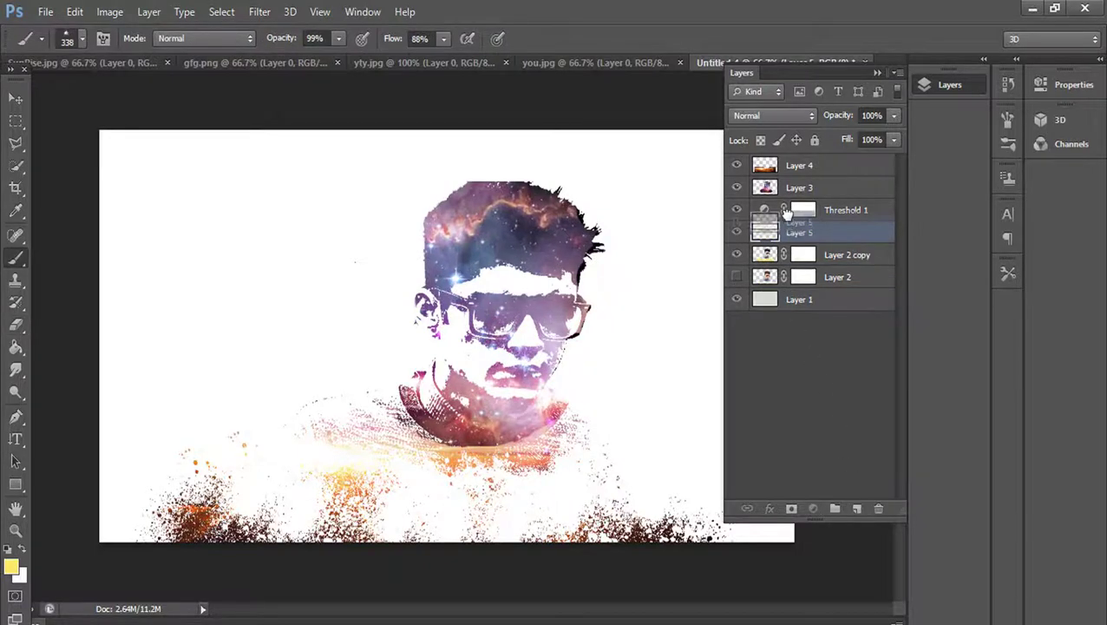
pyautogui.moveTo(798, 277); pyautogui.dragTo(798, 210)
pyautogui.press('b')
pyautogui.moveTo(251, 243); pyautogui.dragTo(347, 295)
pyautogui.moveTo(173, 286); pyautogui.dragTo(182, 329)
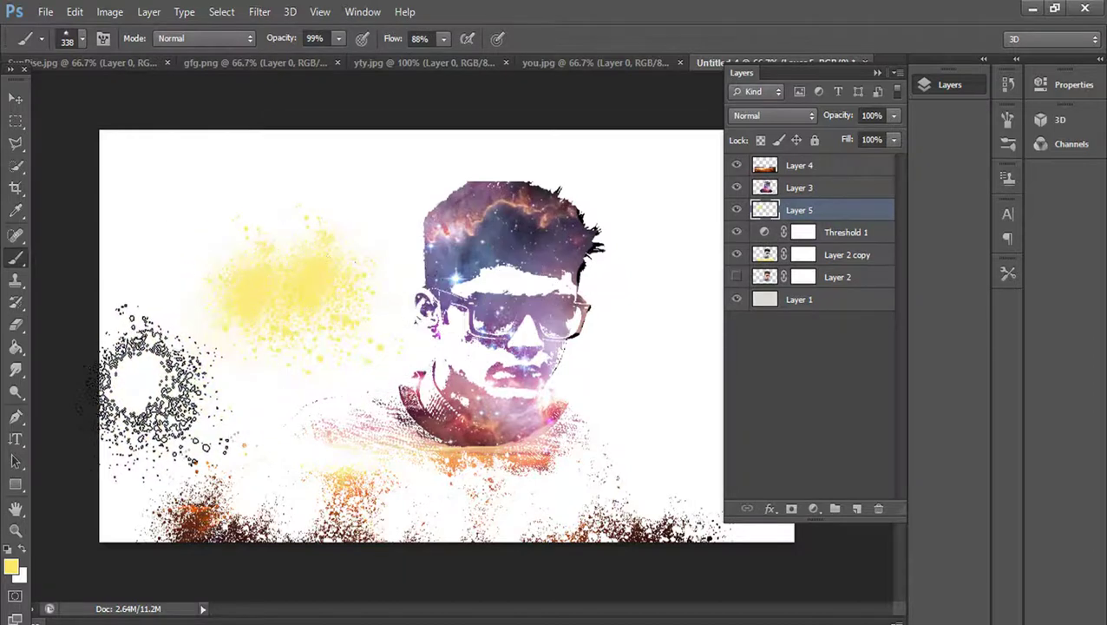
pyautogui.hotkey('ctrl', '[')
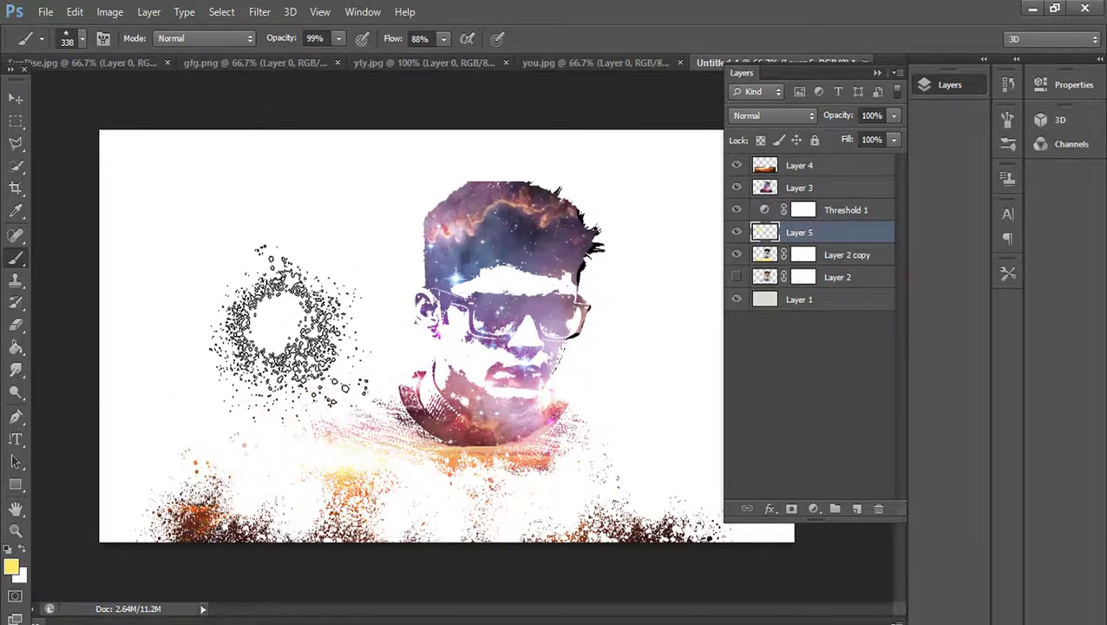
# Set the foreground colour to dark red and stamp two splatters at the top-left
pyautogui.click(11, 566)
pyautogui.click(882, 555)
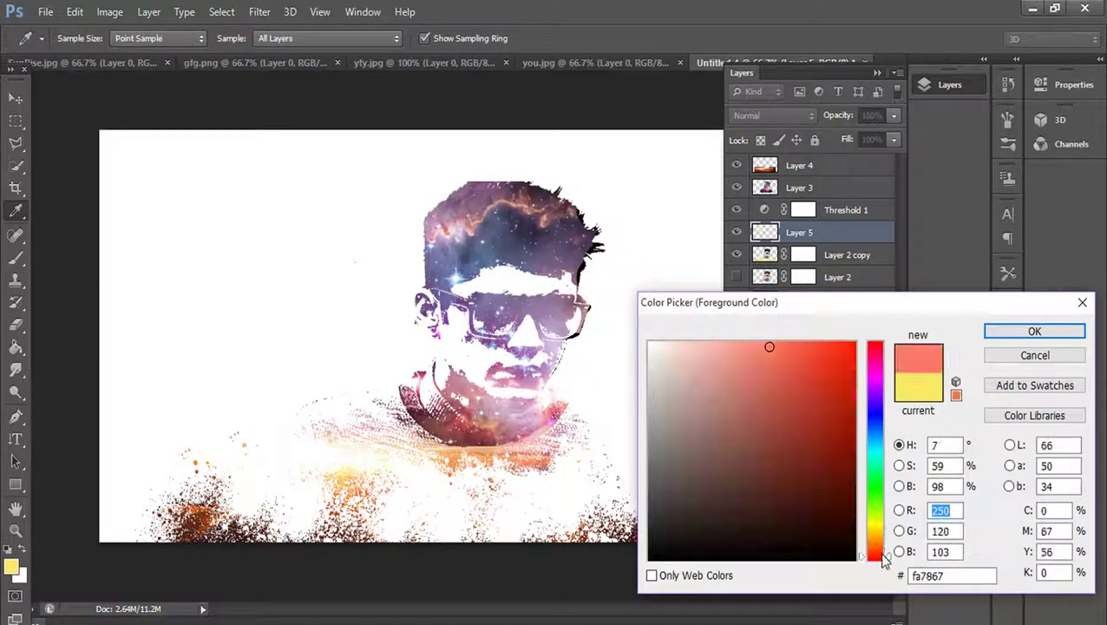
pyautogui.click(827, 445)
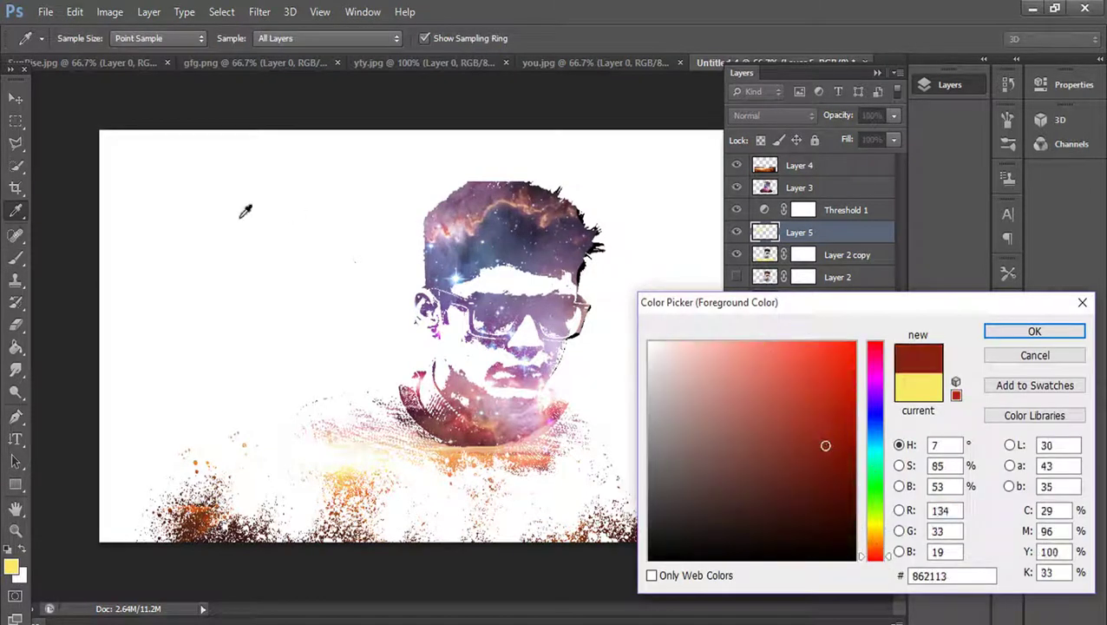
pyautogui.click(1034, 330)
pyautogui.click(224, 243)
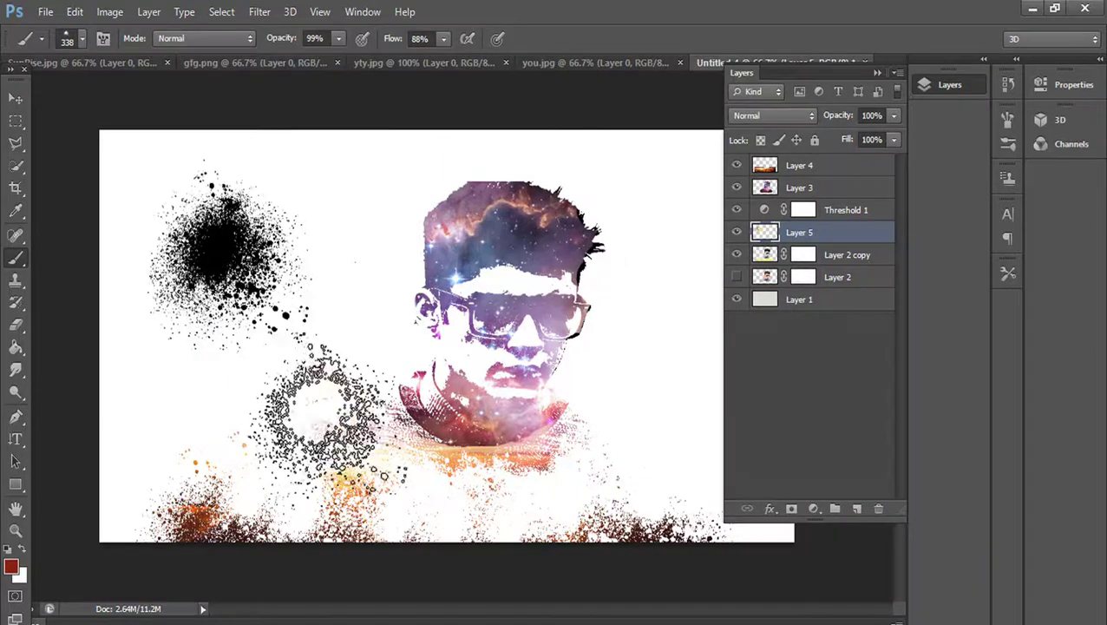
pyautogui.click(345, 310)
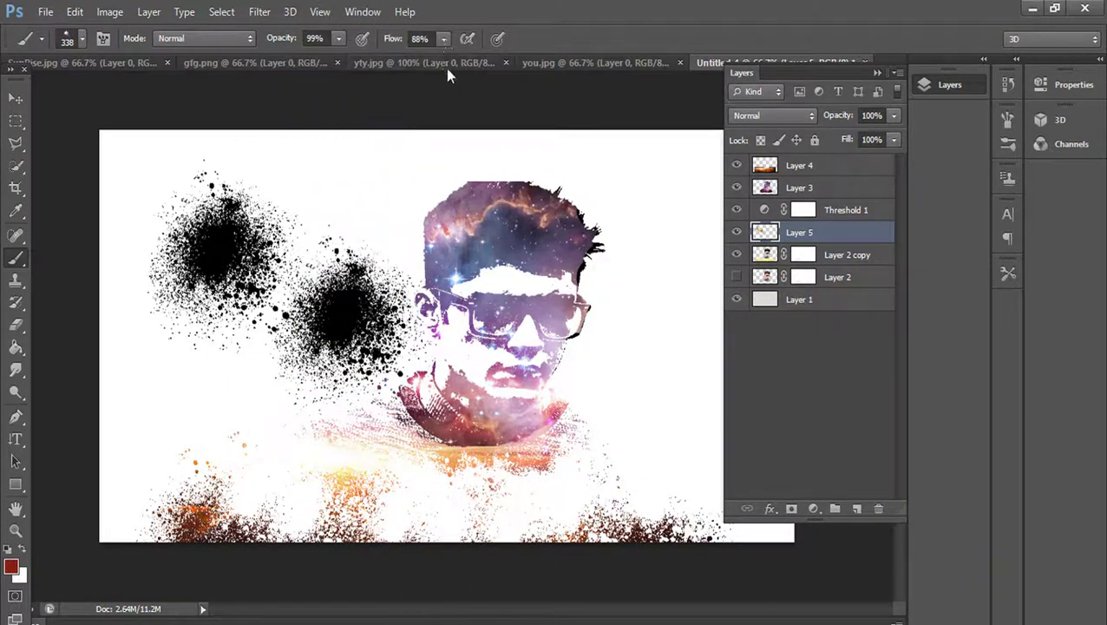
# At 42% brush flow, stamp splatters near the top, lower left, low centre and right of the face
pyautogui.moveTo(443, 39); pyautogui.dragTo(411, 57)
pyautogui.click(373, 178)
pyautogui.moveTo(394, 456); pyautogui.dragTo(416, 499)
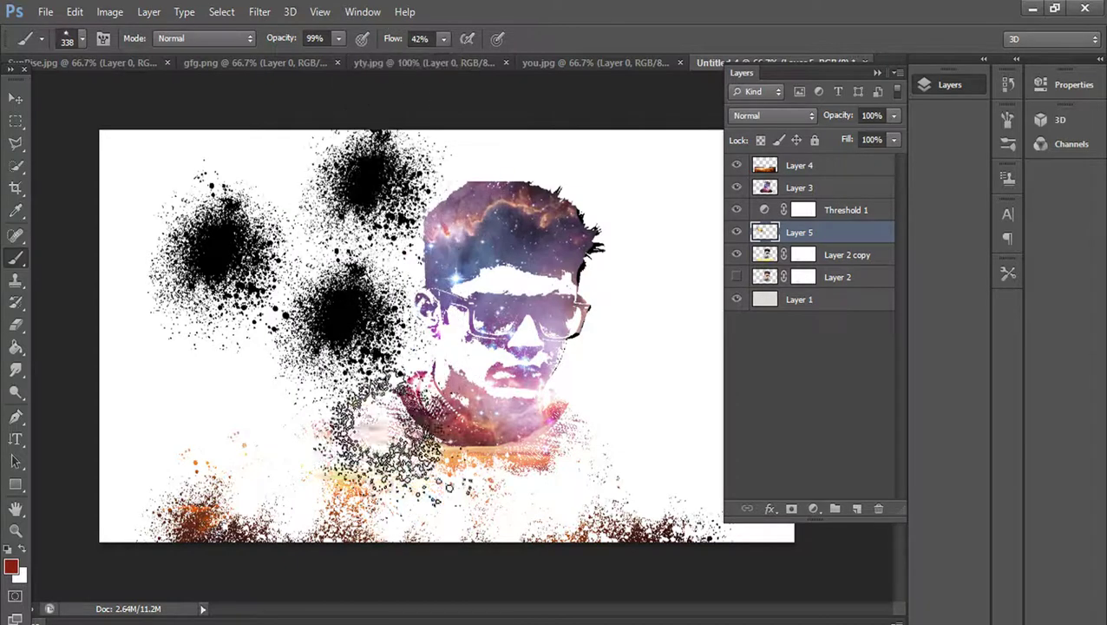
pyautogui.click(626, 400)
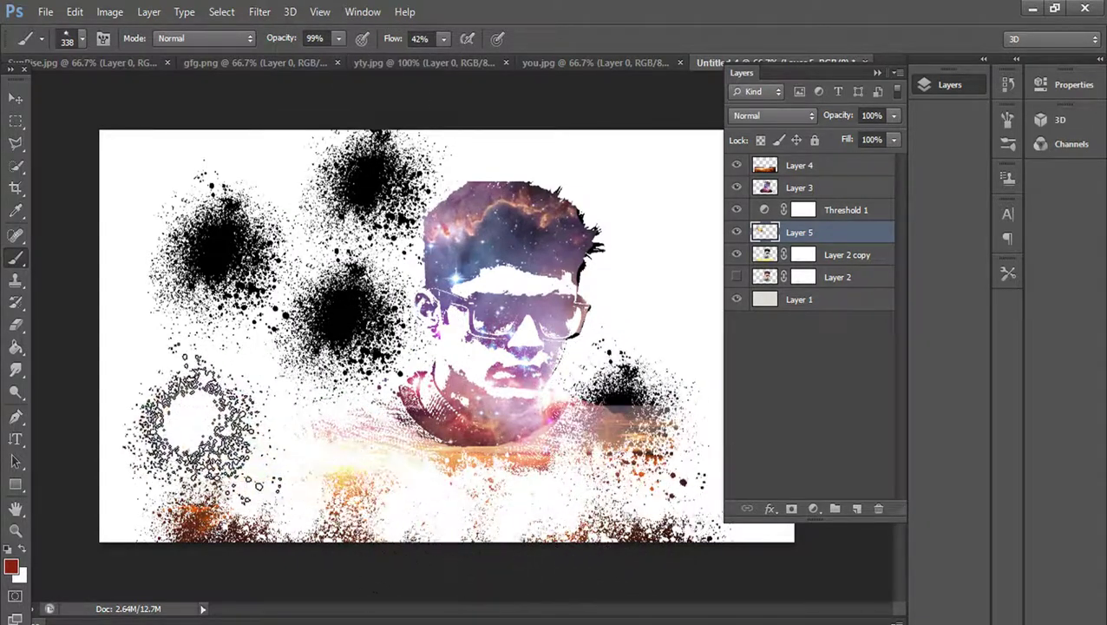
pyautogui.click(165, 438)
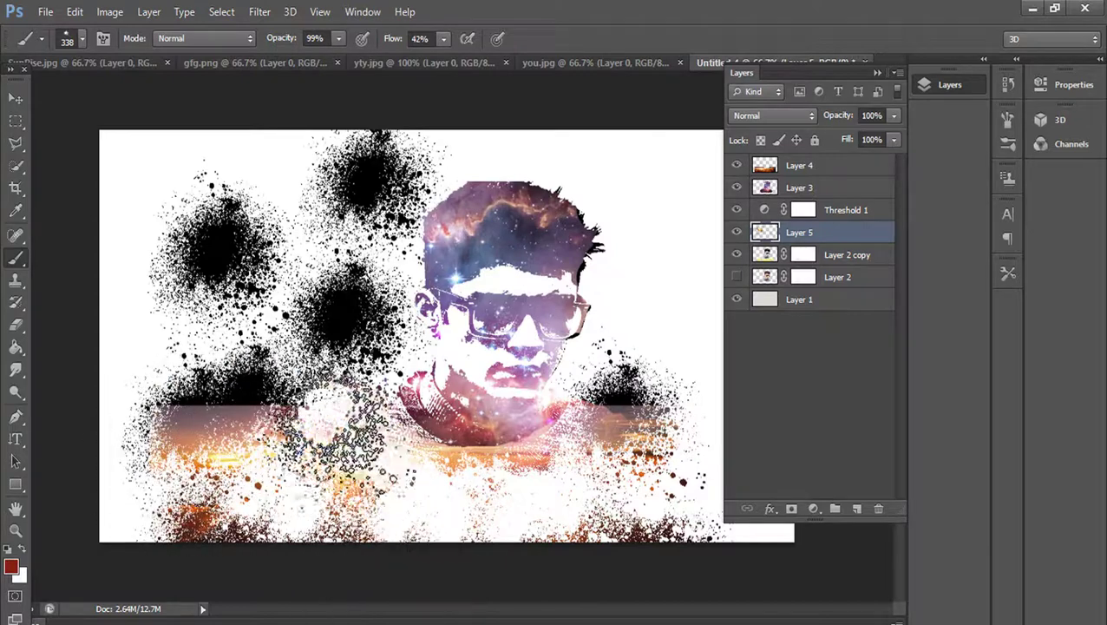
pyautogui.click(251, 312)
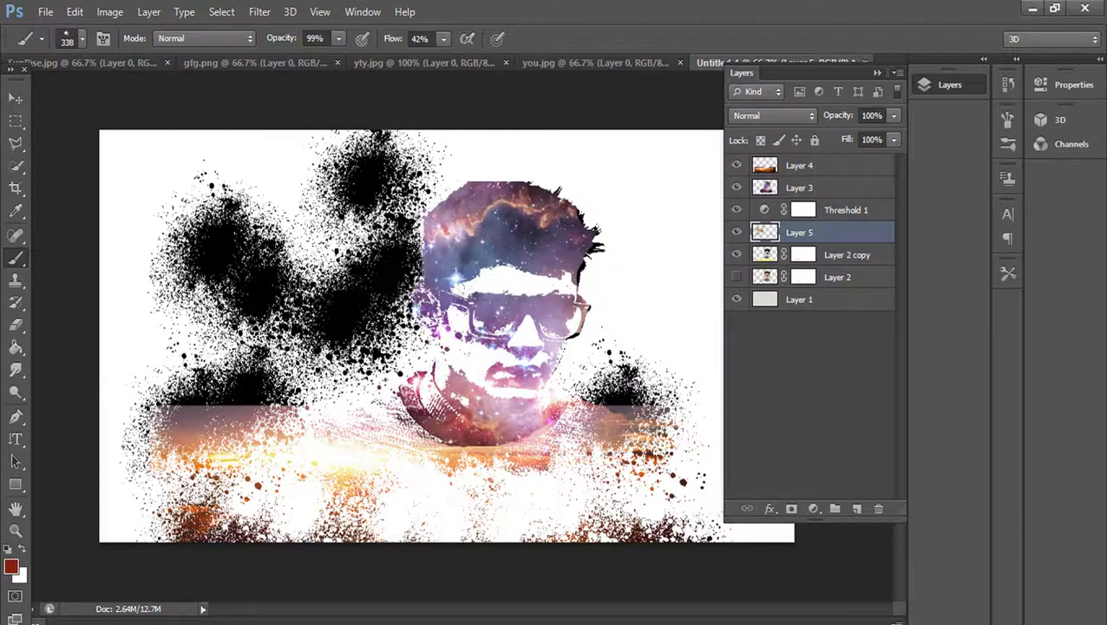
pyautogui.click(668, 408)
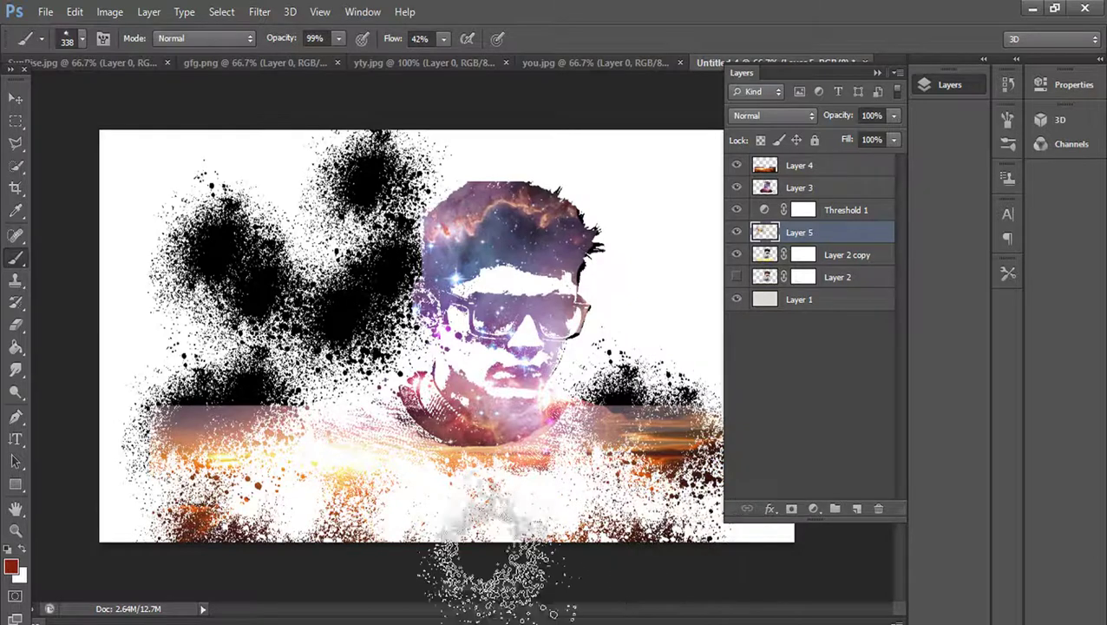
pyautogui.click(247, 472)
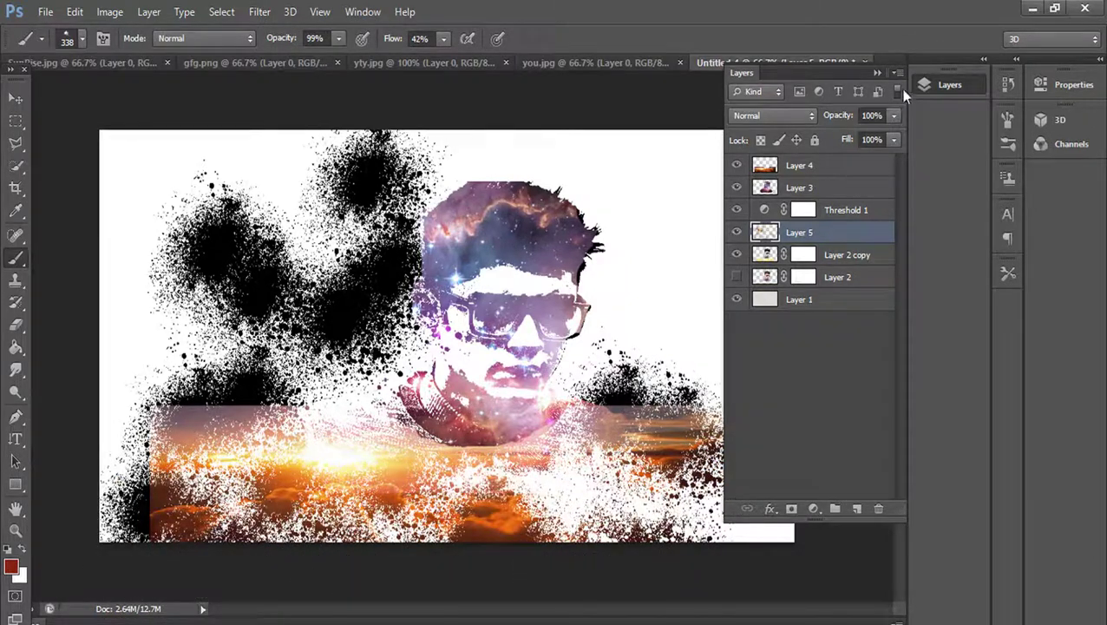
# Add more splatter right of the face and near the left edge, undoing the white and neck strokes
pyautogui.click(877, 75)
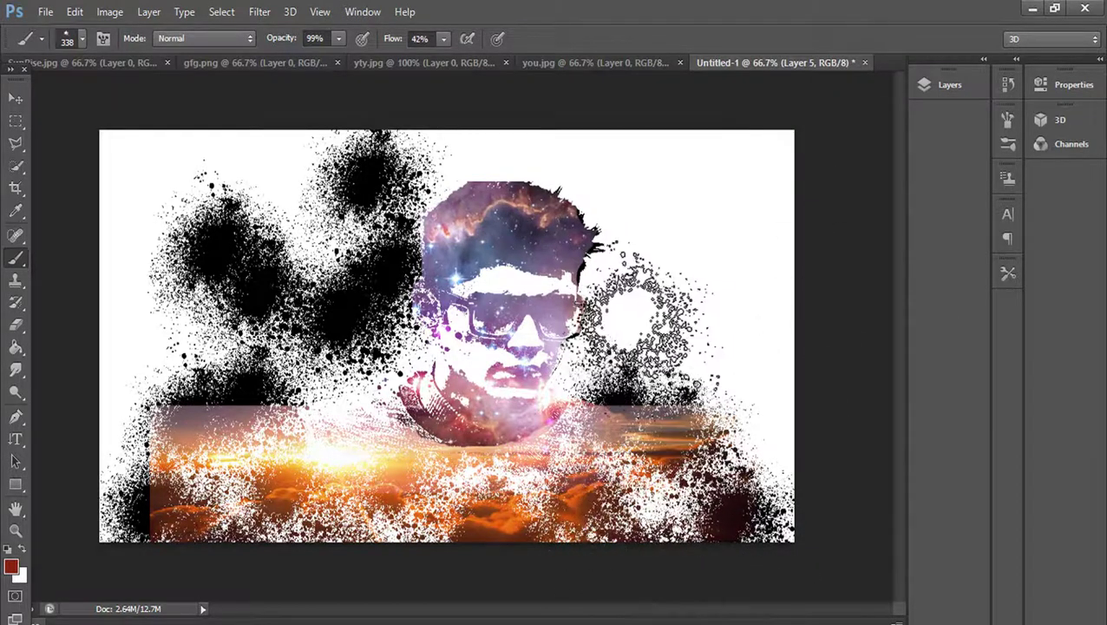
pyautogui.click(603, 397)
pyautogui.hotkey('ctrl', 'z')
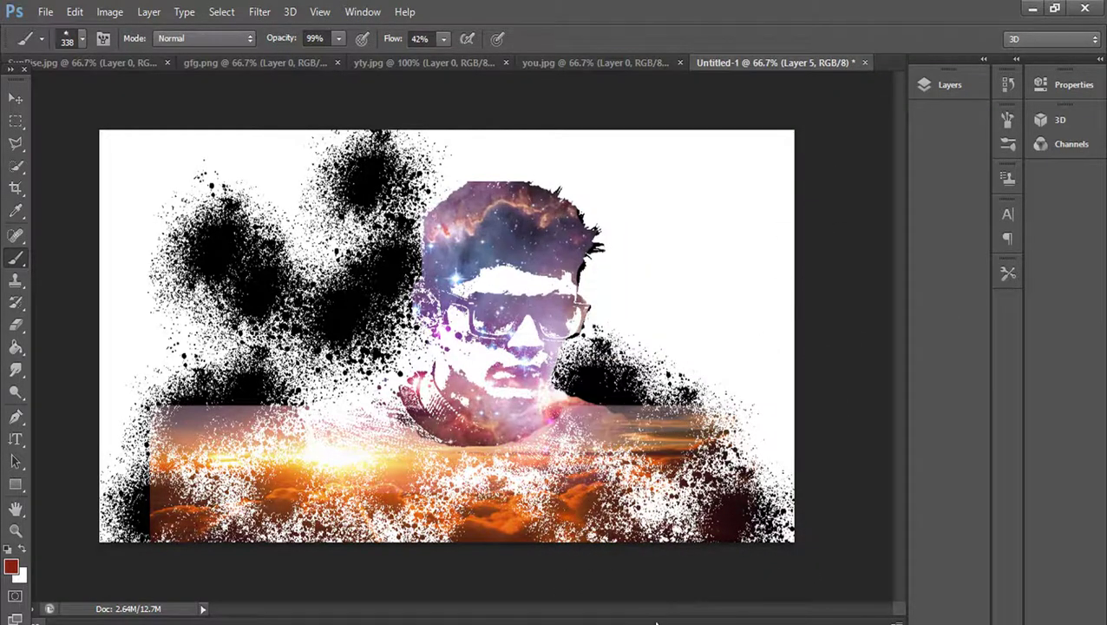
pyautogui.click(577, 434)
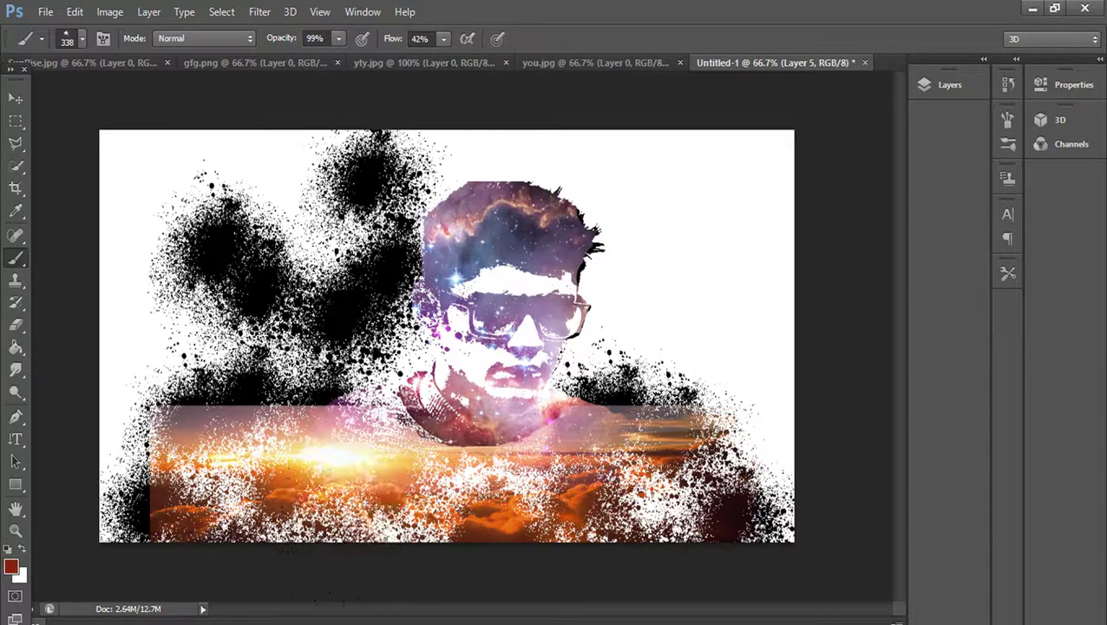
pyautogui.moveTo(382, 521)
pyautogui.mouseDown()
pyautogui.moveTo(391, 364)
pyautogui.moveTo(408, 347)
pyautogui.mouseUp()
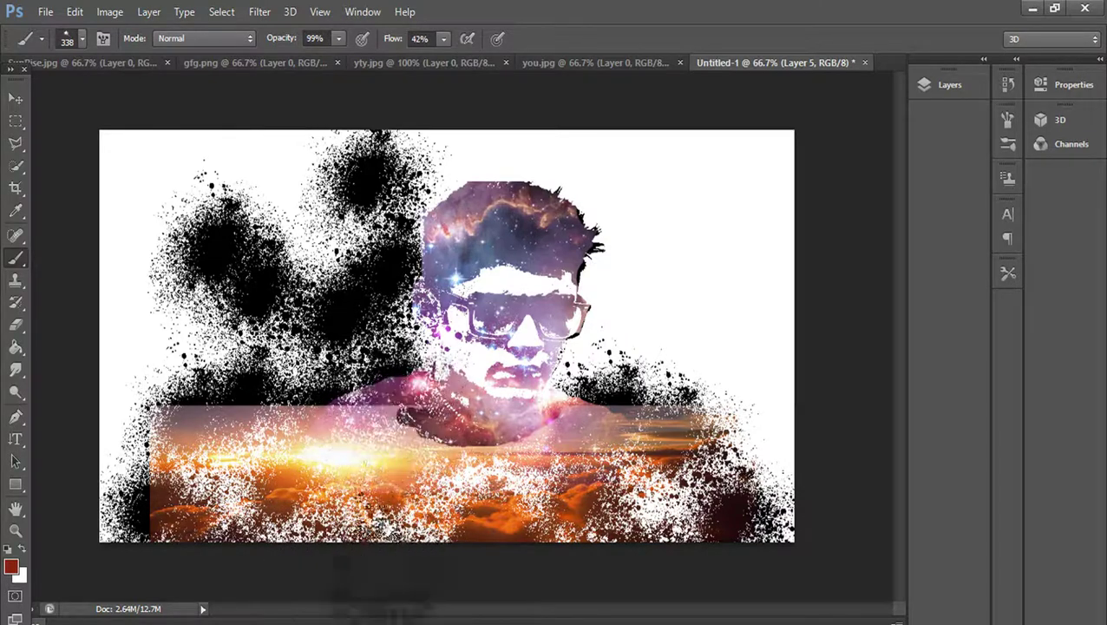
pyautogui.moveTo(264, 577); pyautogui.dragTo(139, 560)
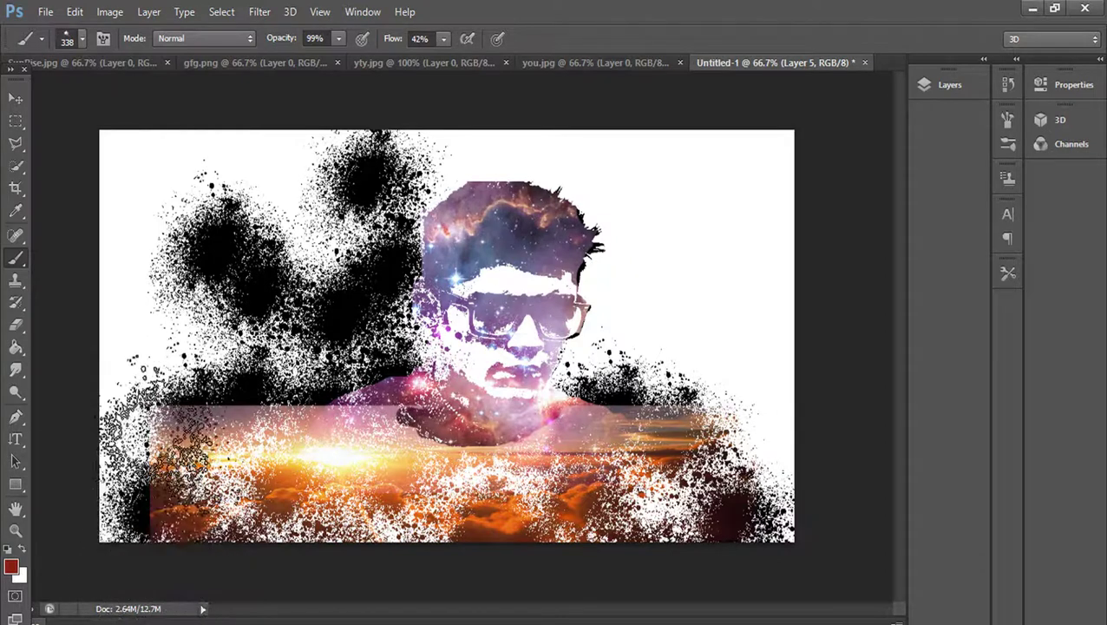
pyautogui.hotkey('ctrl', 'z')
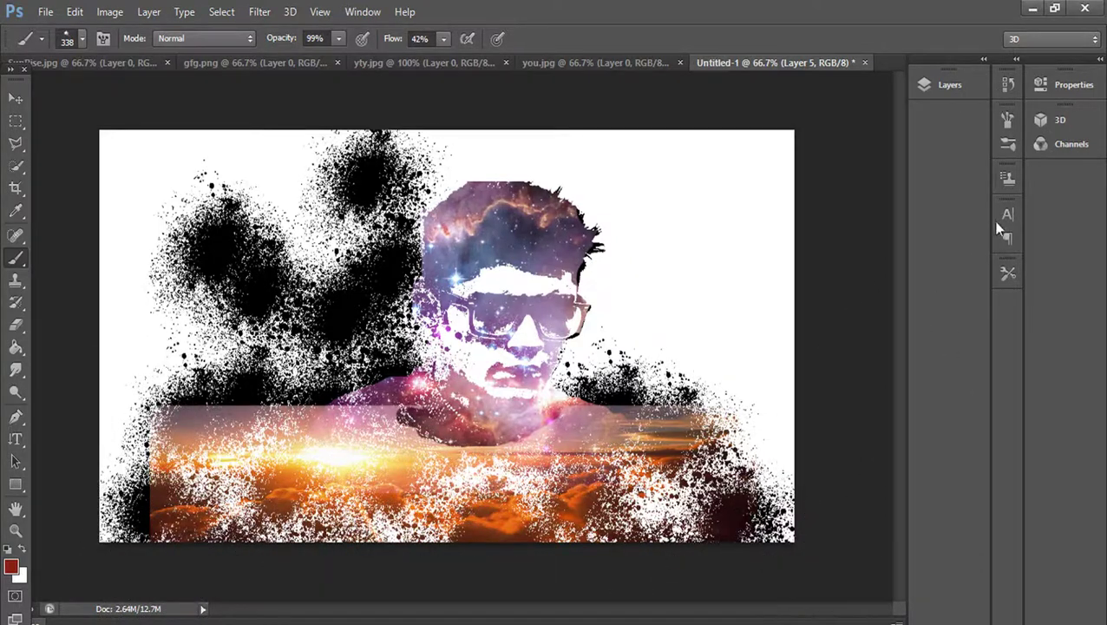
# After comparing layer visibility, erase the hard top-left edge of the sunset Layer 4 with the Eraser
pyautogui.click(949, 87)
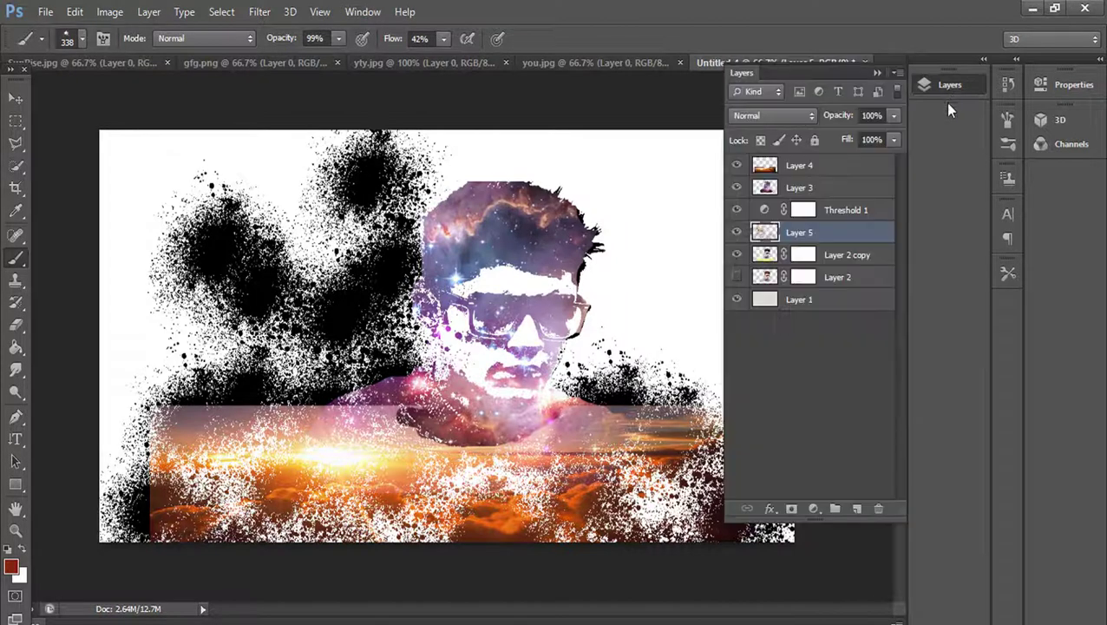
pyautogui.click(815, 189)
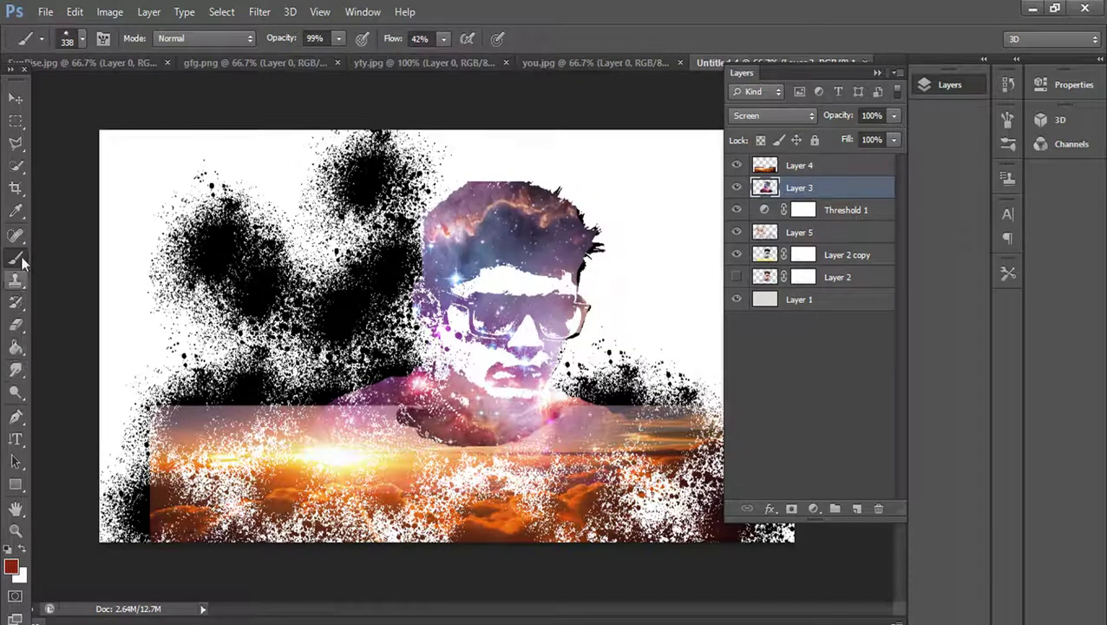
pyautogui.click(16, 323)
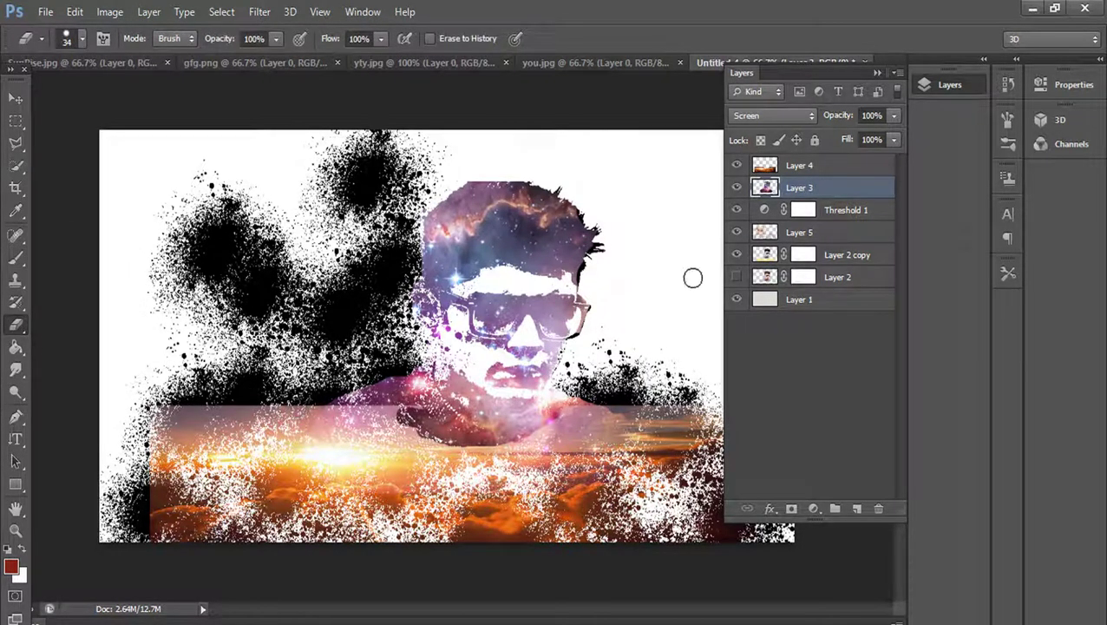
pyautogui.click(736, 232)
pyautogui.click(736, 233)
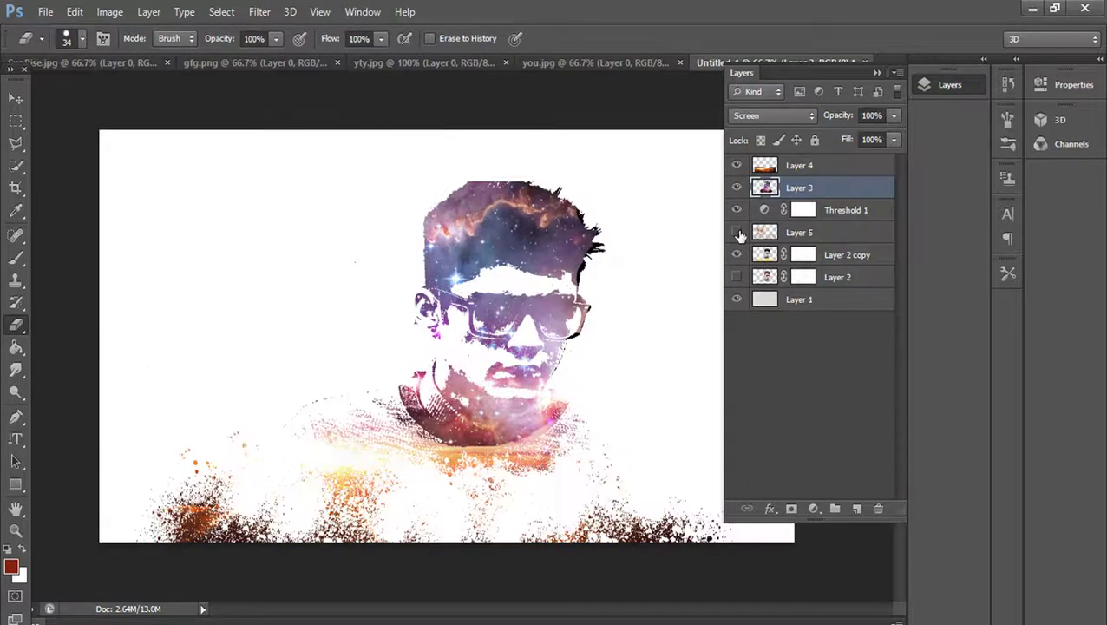
pyautogui.click(737, 232)
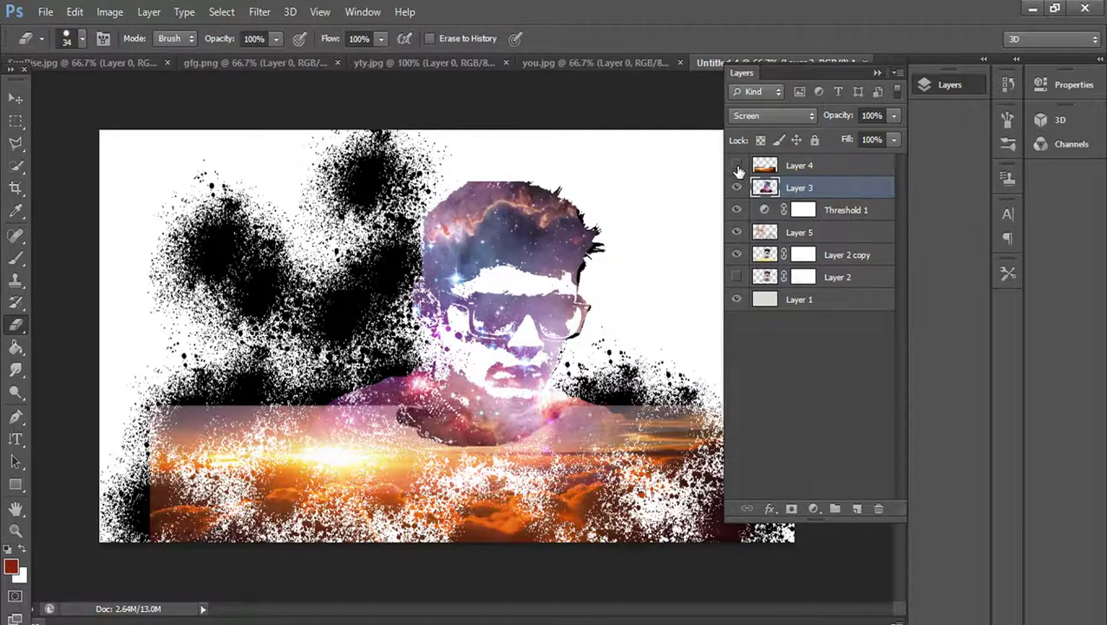
pyautogui.click(736, 165)
pyautogui.click(785, 172)
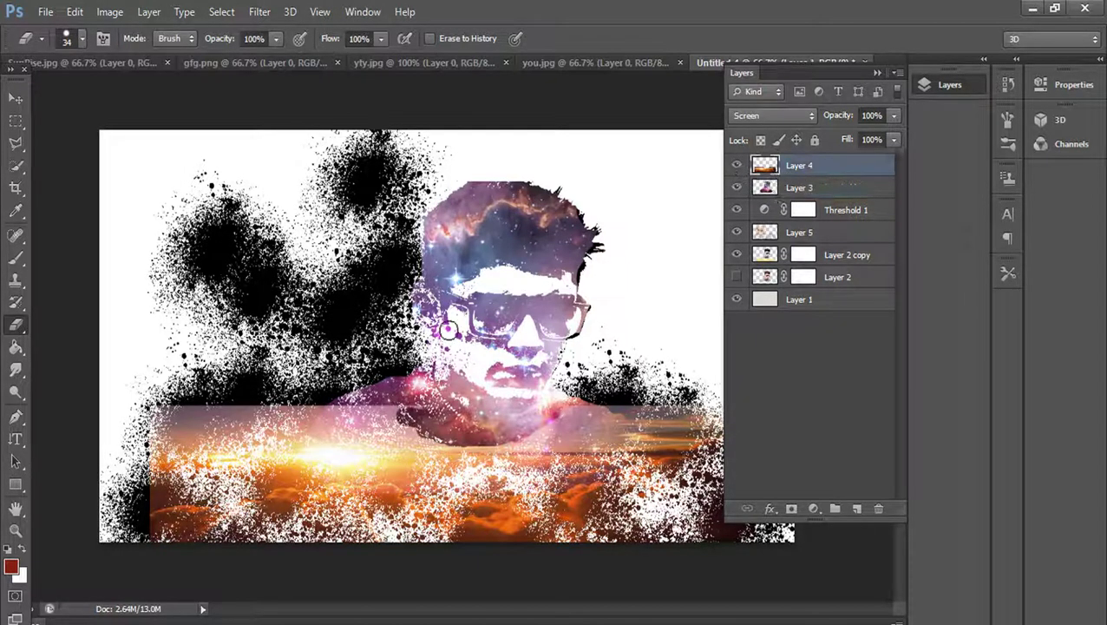
pyautogui.moveTo(330, 409)
pyautogui.mouseDown()
pyautogui.moveTo(152, 416)
pyautogui.moveTo(287, 402)
pyautogui.mouseUp()
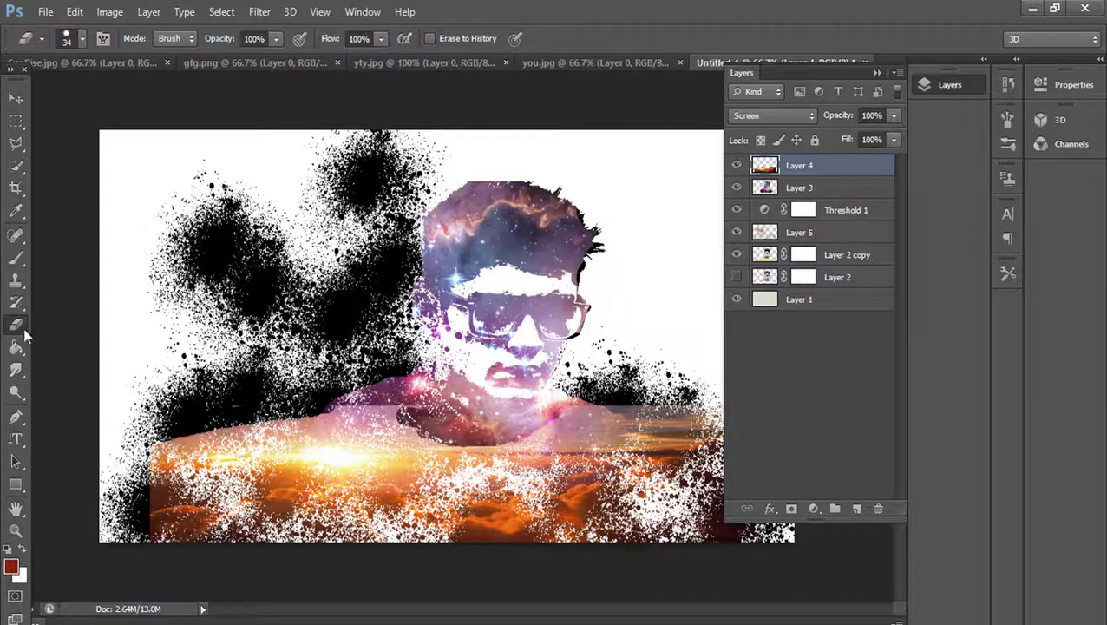
# Smudge the sunset band's top edge into the splatter and repaint the lower-left clouds
pyautogui.click(15, 370)
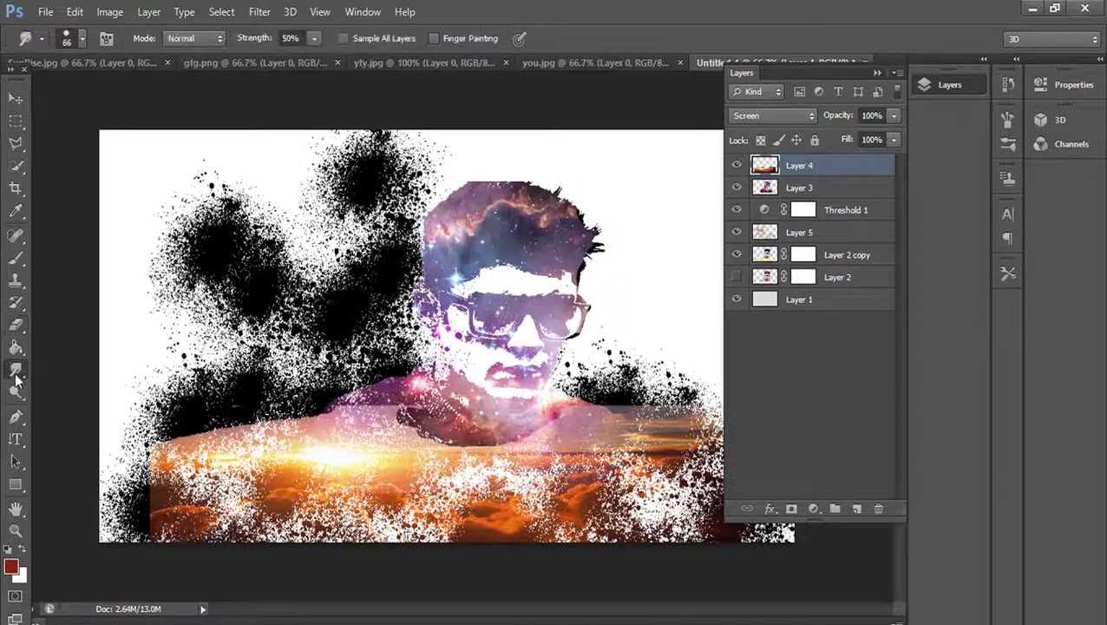
pyautogui.moveTo(269, 425)
pyautogui.mouseDown()
pyautogui.moveTo(212, 425)
pyautogui.moveTo(259, 411)
pyautogui.moveTo(139, 481)
pyautogui.moveTo(285, 409)
pyautogui.moveTo(147, 475)
pyautogui.moveTo(234, 444)
pyautogui.moveTo(174, 494)
pyautogui.moveTo(137, 500)
pyautogui.moveTo(143, 486)
pyautogui.moveTo(200, 463)
pyautogui.moveTo(192, 399)
pyautogui.moveTo(205, 389)
pyautogui.mouseUp()
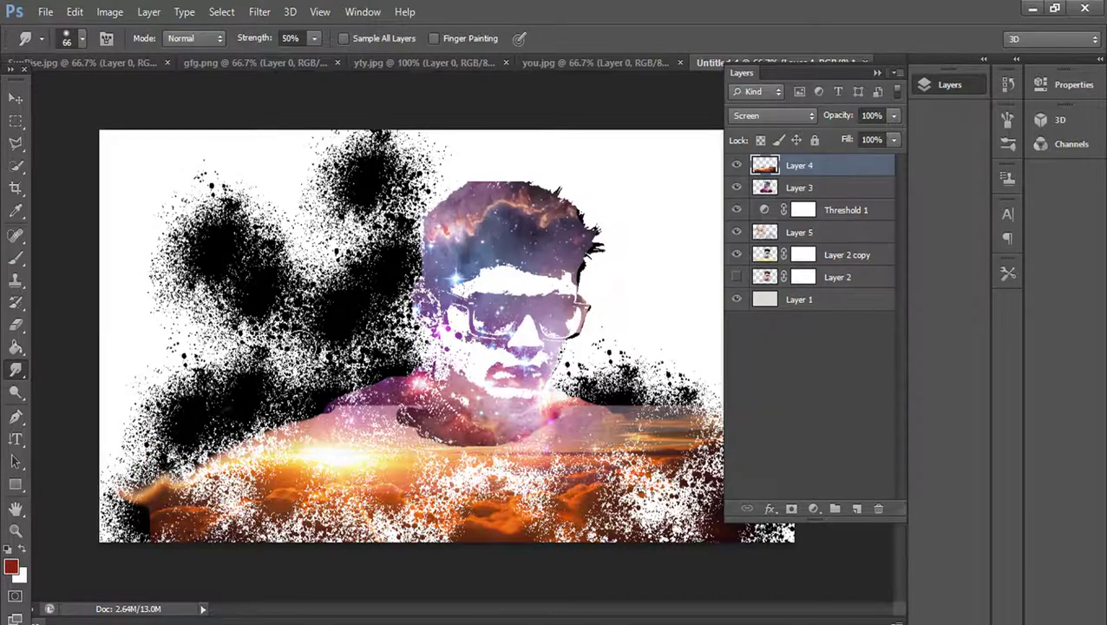
pyautogui.click(15, 257)
pyautogui.moveTo(227, 441)
pyautogui.mouseDown()
pyautogui.moveTo(197, 480)
pyautogui.moveTo(144, 514)
pyautogui.moveTo(256, 490)
pyautogui.moveTo(332, 443)
pyautogui.moveTo(364, 460)
pyautogui.moveTo(503, 481)
pyautogui.moveTo(646, 442)
pyautogui.moveTo(738, 529)
pyautogui.moveTo(633, 572)
pyautogui.moveTo(659, 468)
pyautogui.moveTo(733, 521)
pyautogui.mouseUp()
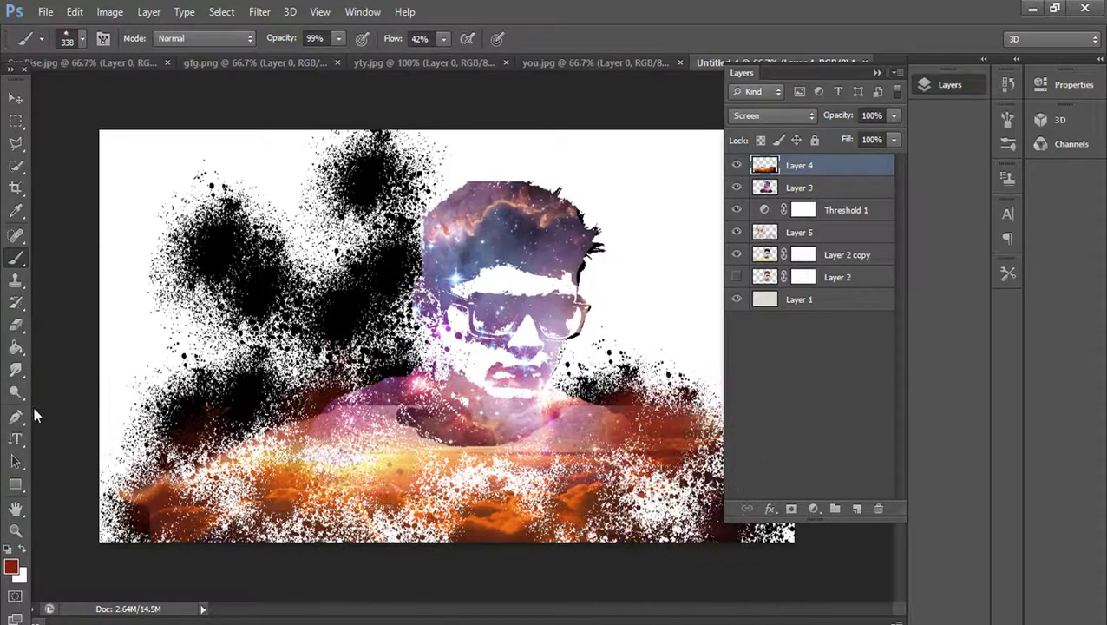
# Erase clouds on the right, stamp a dark-red splatter at lower right, then switch to yty.jpg
pyautogui.click(15, 332)
pyautogui.moveTo(675, 418)
pyautogui.mouseDown()
pyautogui.moveTo(612, 401)
pyautogui.moveTo(707, 451)
pyautogui.moveTo(643, 405)
pyautogui.moveTo(657, 438)
pyautogui.moveTo(683, 457)
pyautogui.moveTo(625, 420)
pyautogui.moveTo(637, 424)
pyautogui.mouseUp()
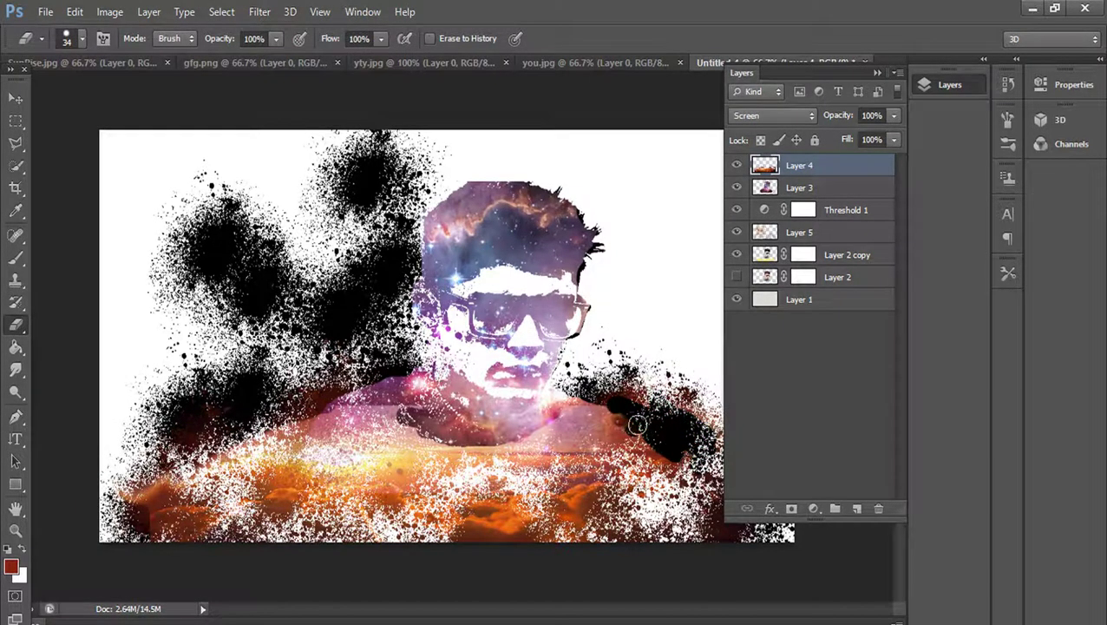
pyautogui.click(15, 258)
pyautogui.click(656, 448)
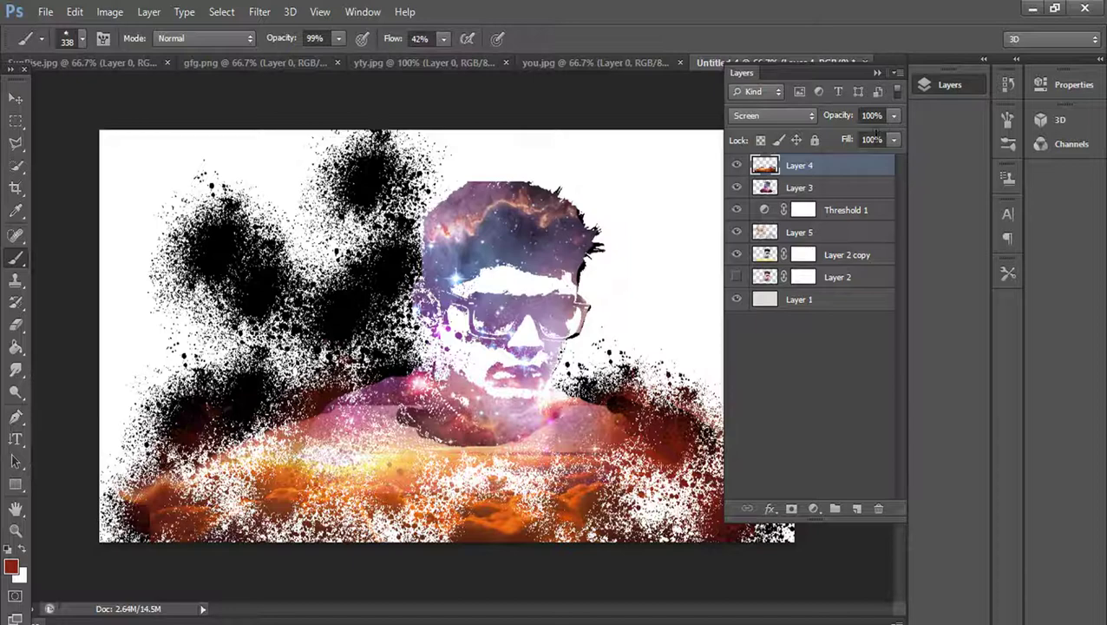
pyautogui.click(433, 62)
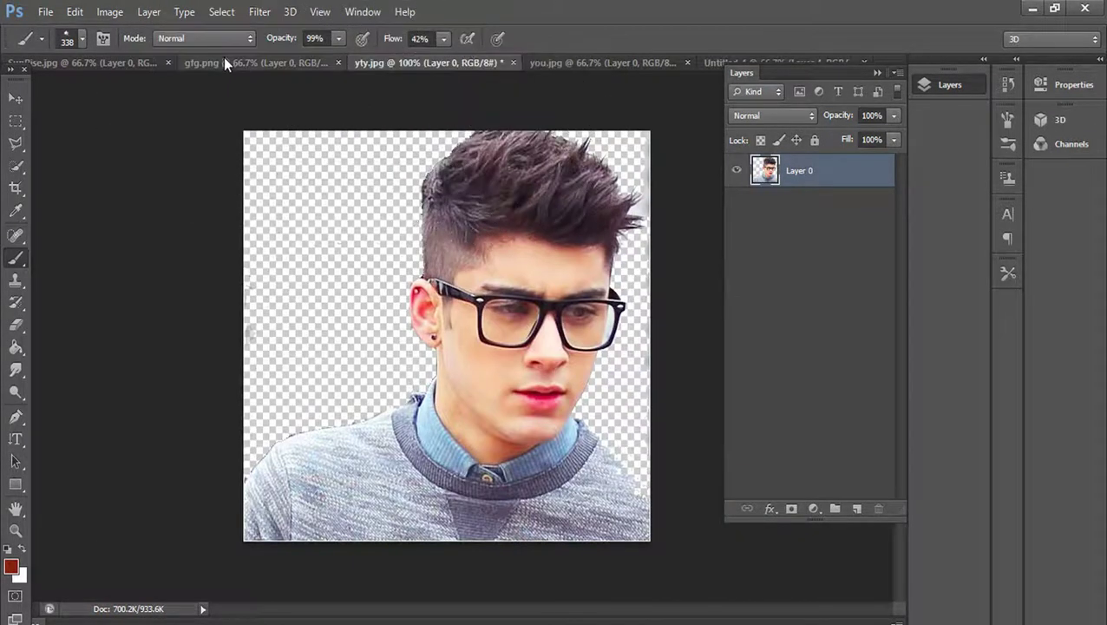
# Drag the red drips from gfg.png into the composite as Layer 6, below Threshold 1
pyautogui.click(227, 62)
pyautogui.click(16, 98)
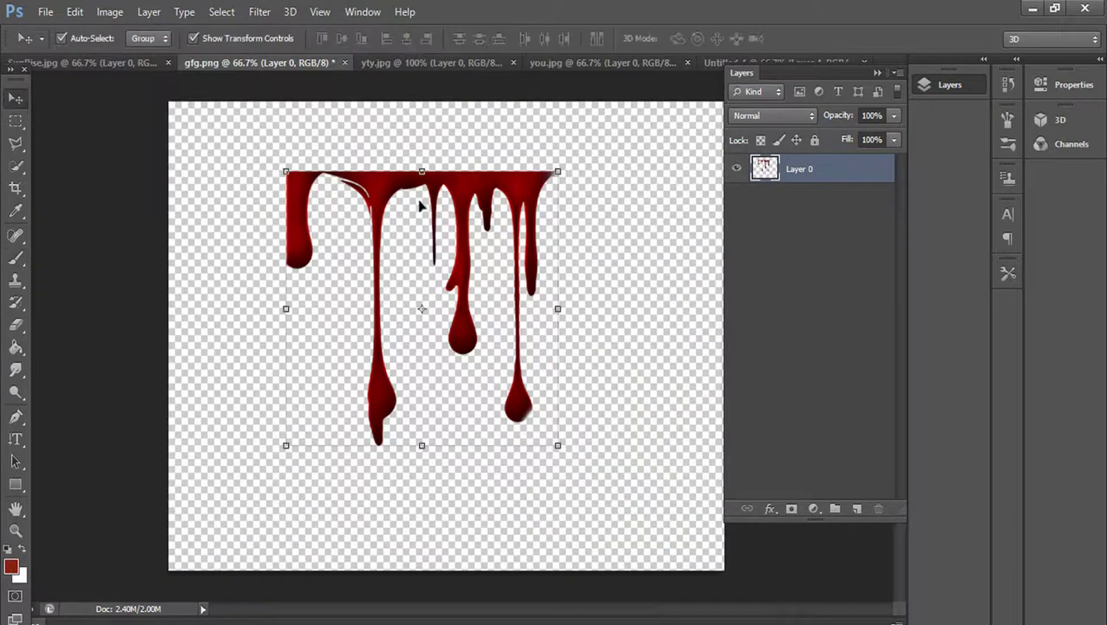
pyautogui.moveTo(442, 192); pyautogui.dragTo(443, 191)
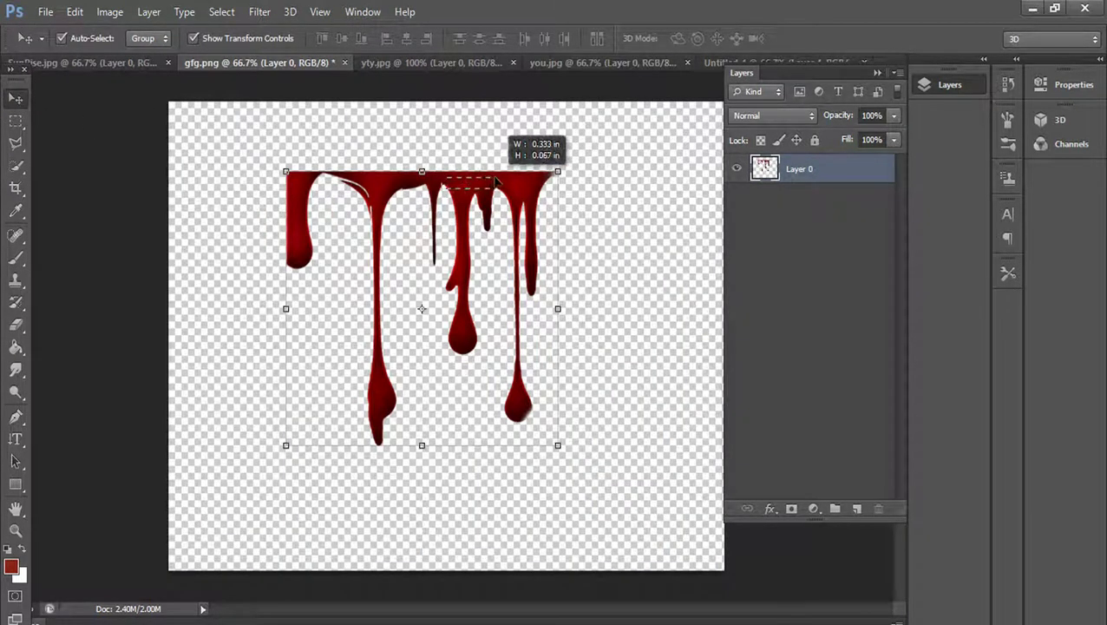
pyautogui.moveTo(458, 188)
pyautogui.mouseDown()
pyautogui.moveTo(756, 52)
pyautogui.moveTo(616, 213)
pyautogui.moveTo(589, 154)
pyautogui.mouseUp()
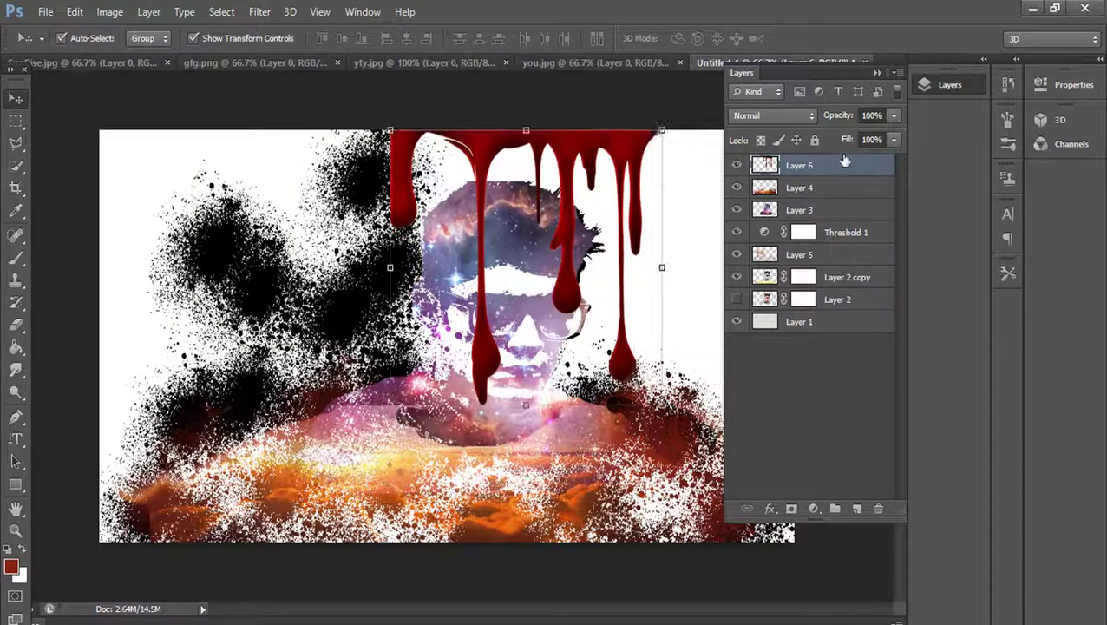
pyautogui.moveTo(844, 161); pyautogui.dragTo(834, 215)
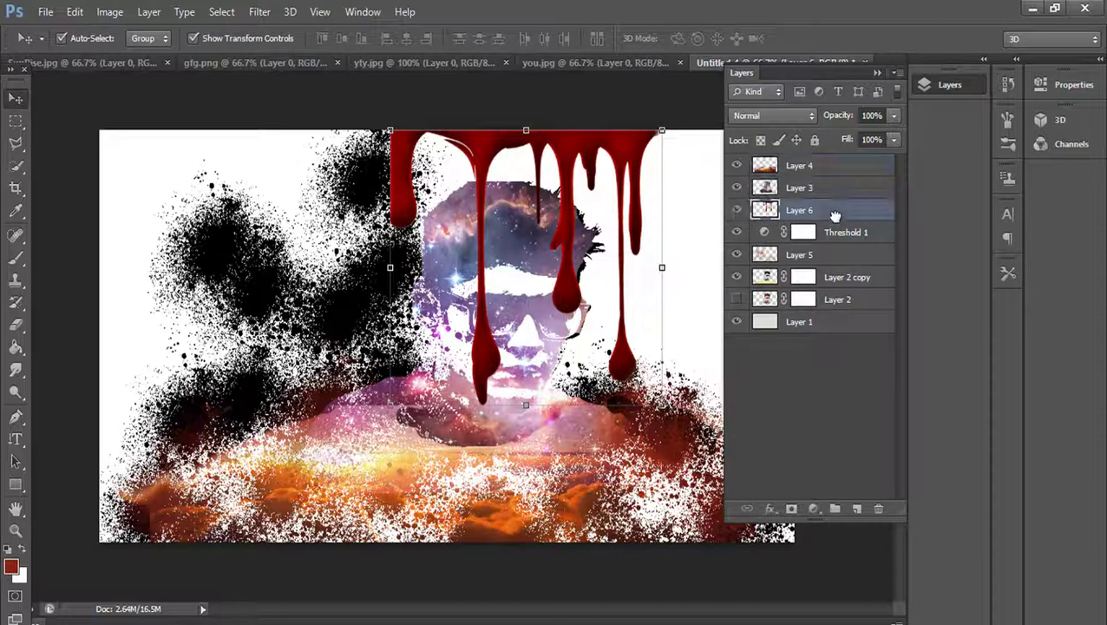
pyautogui.moveTo(835, 215); pyautogui.dragTo(840, 254)
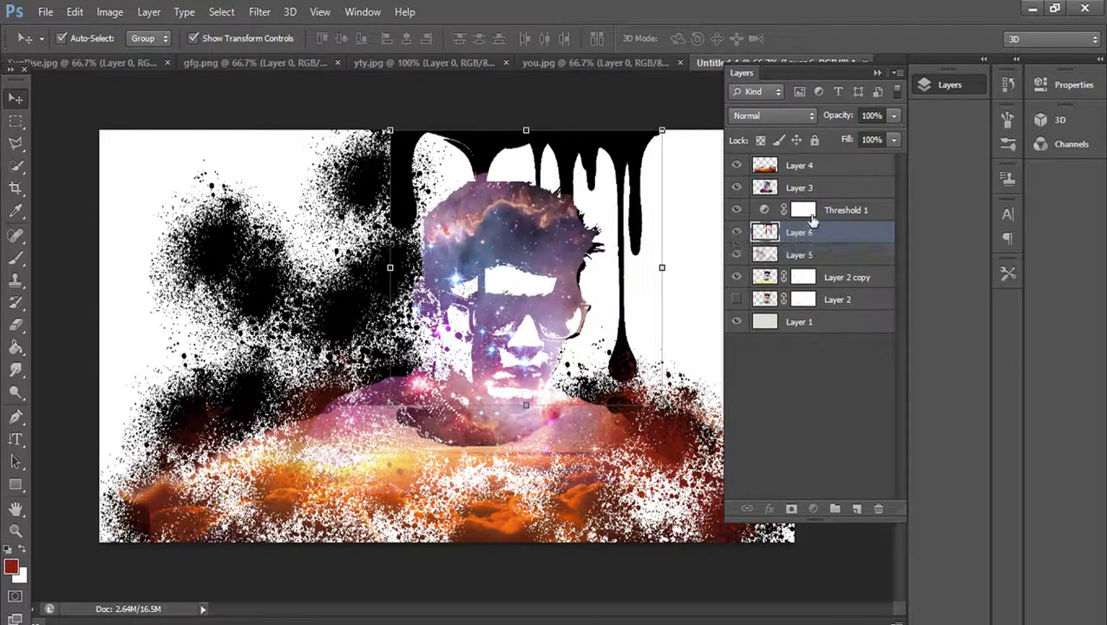
pyautogui.click(804, 219)
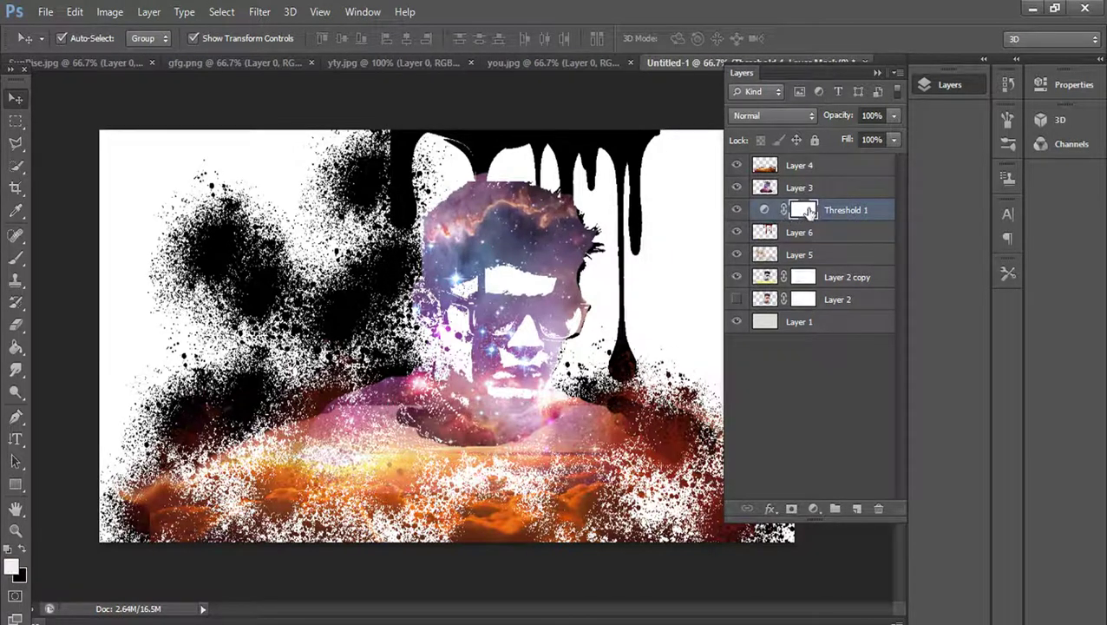
pyautogui.doubleClick(805, 215)
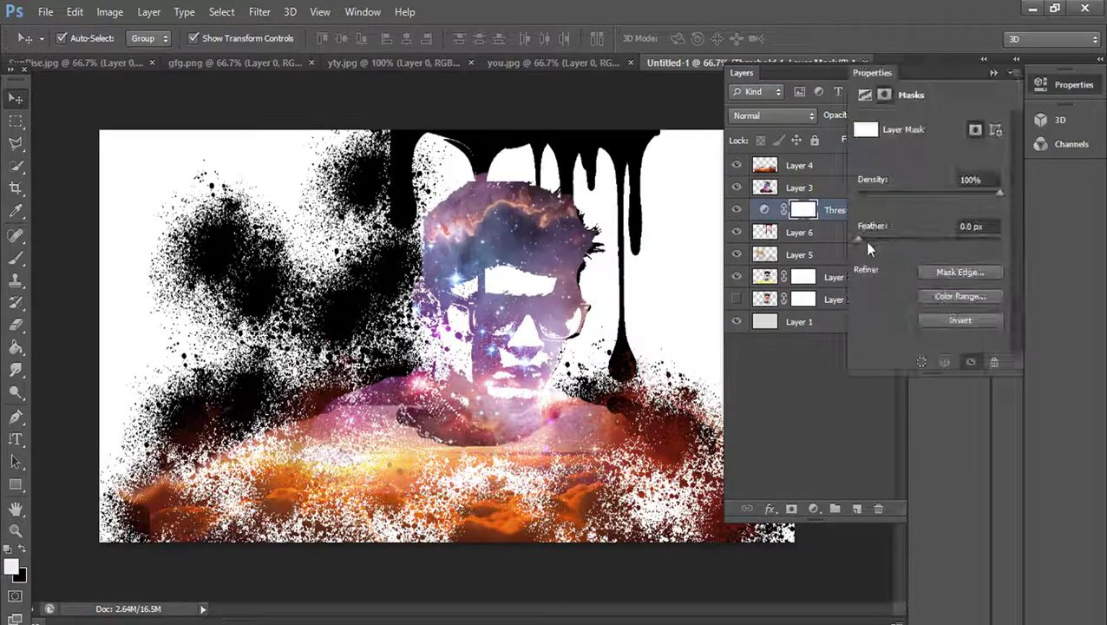
pyautogui.moveTo(859, 240)
pyautogui.mouseDown()
pyautogui.moveTo(915, 239)
pyautogui.moveTo(857, 240)
pyautogui.mouseUp()
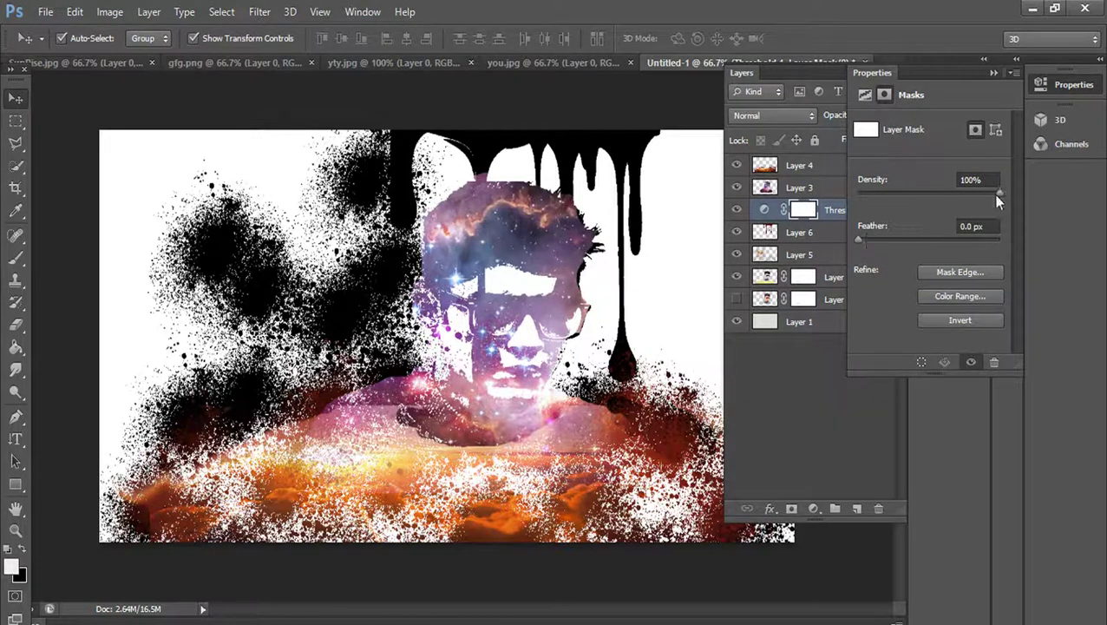
pyautogui.moveTo(997, 195); pyautogui.dragTo(907, 195)
pyautogui.click(993, 72)
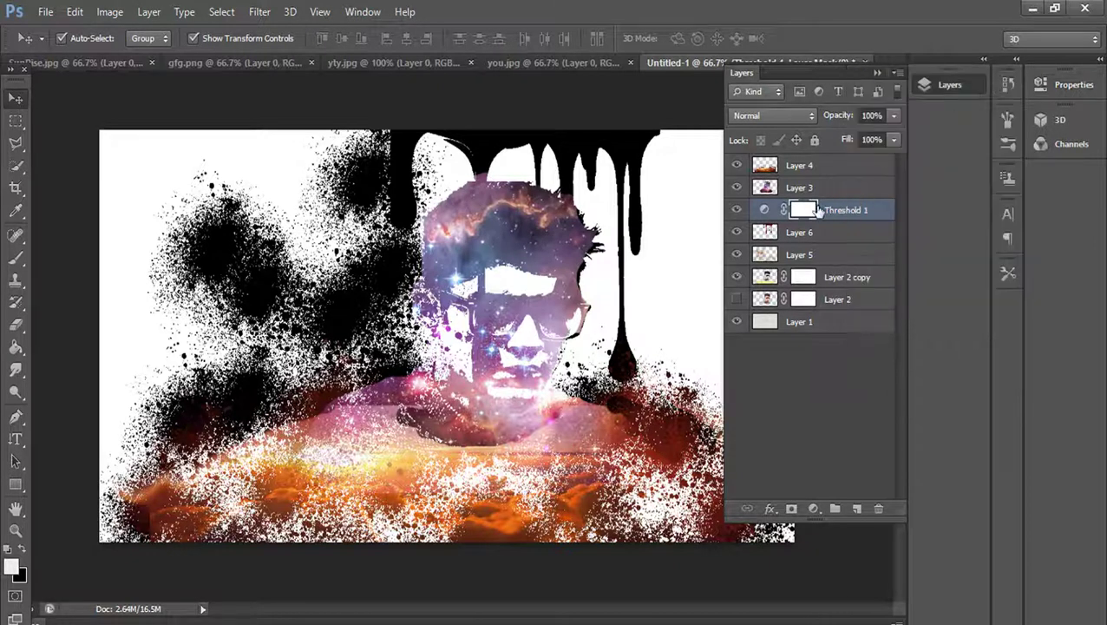
pyautogui.click(736, 211)
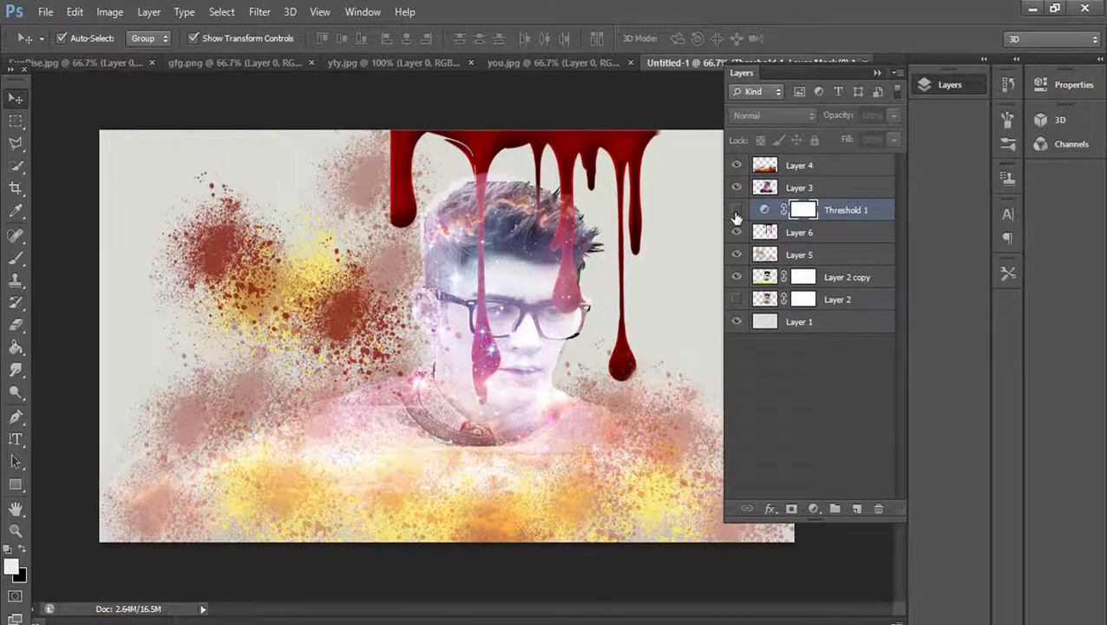
pyautogui.click(736, 210)
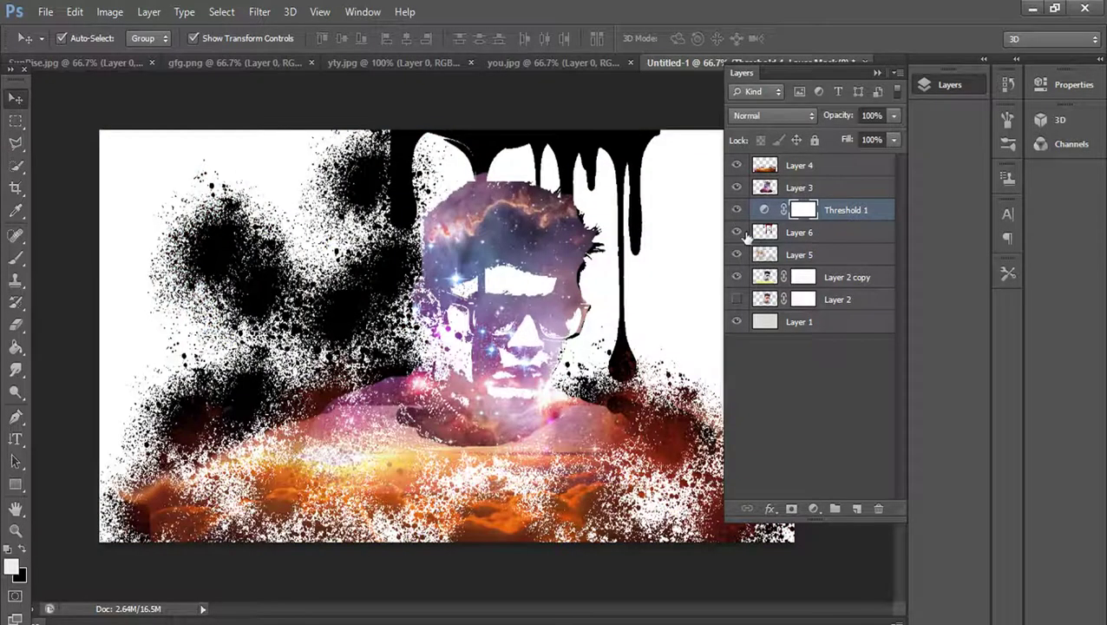
# Move the Layer 6 drips to the top-left corner and stack them above Layer 3 for red
pyautogui.click(768, 232)
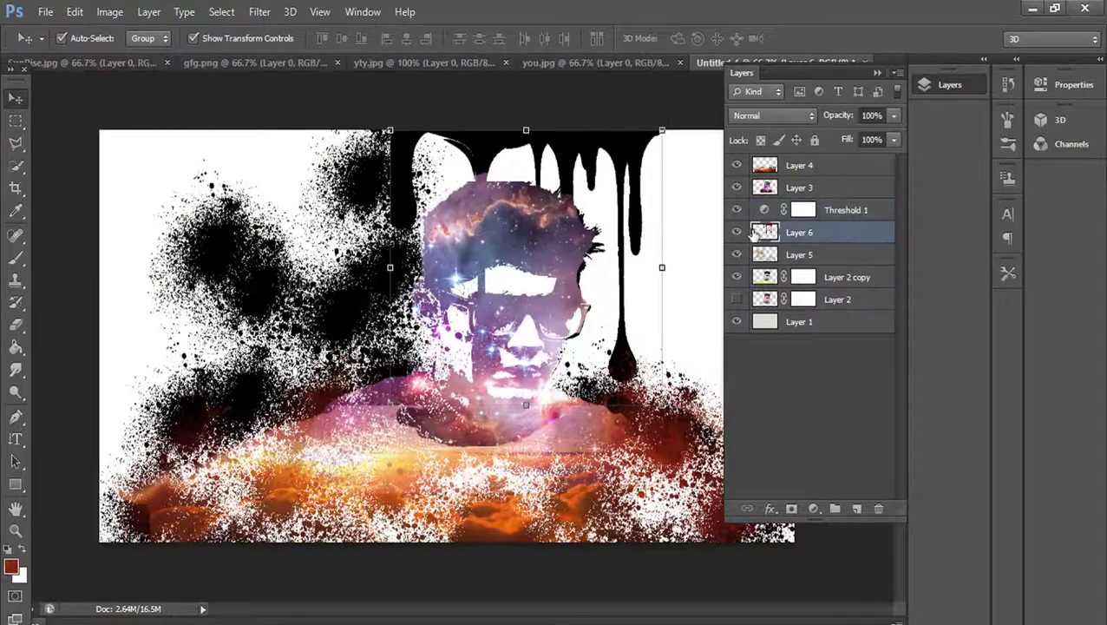
pyautogui.moveTo(606, 153); pyautogui.dragTo(292, 150)
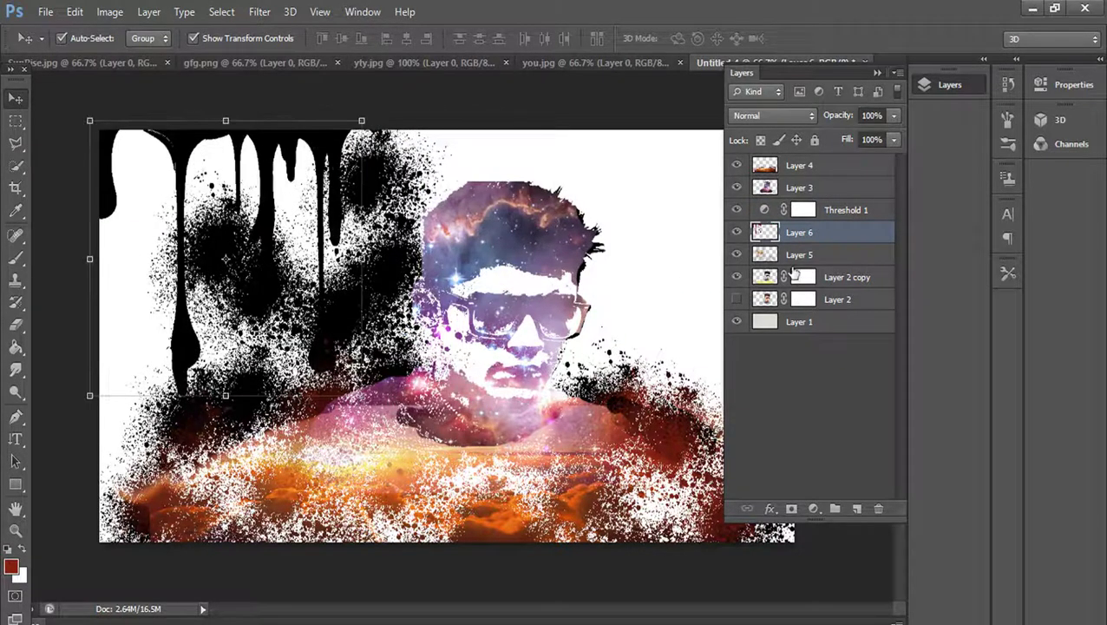
pyautogui.moveTo(795, 245); pyautogui.dragTo(792, 176)
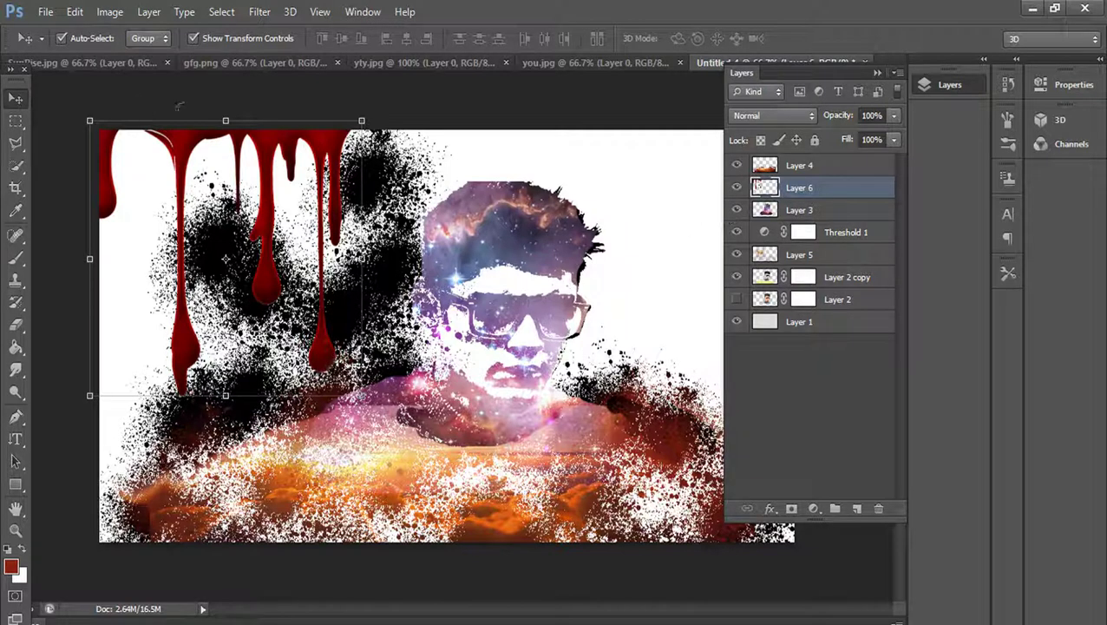
pyautogui.hotkey('ctrl', 't')
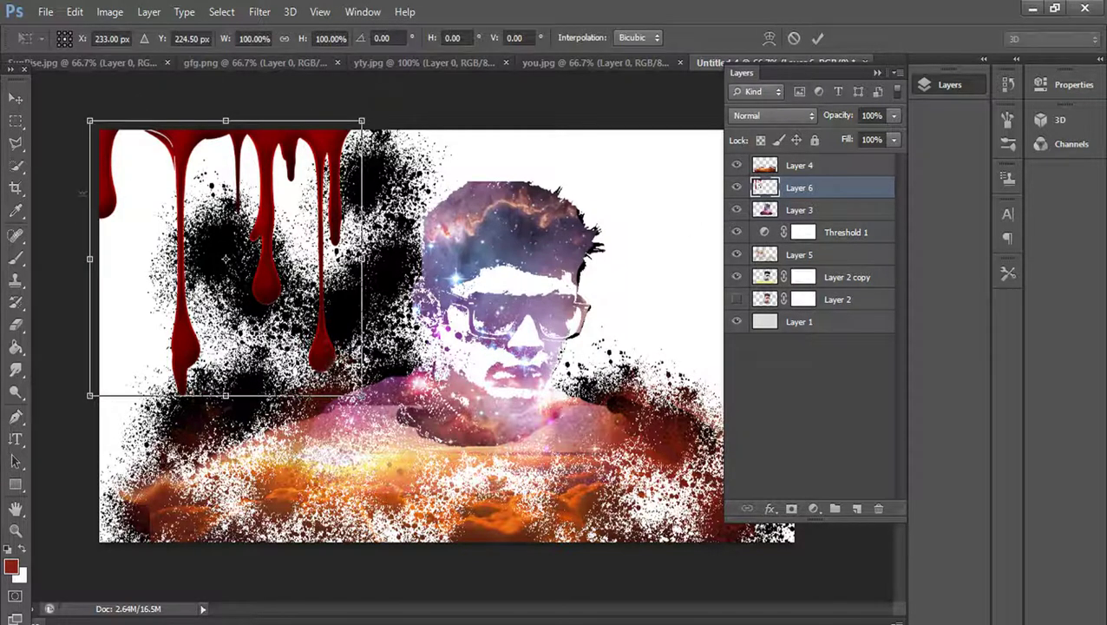
pyautogui.click(15, 98)
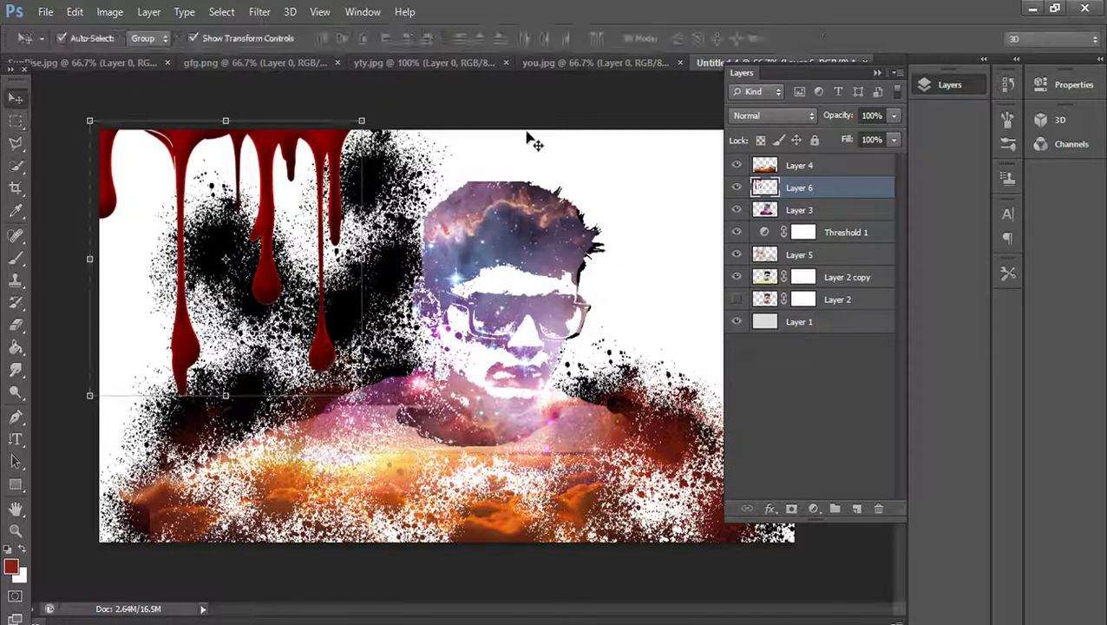